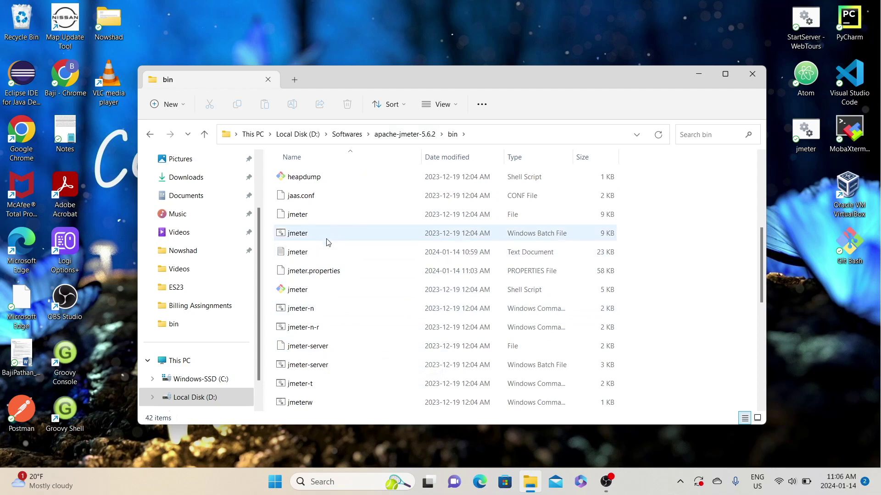
Step: Launch JMeter from its Windows batch file in the bin folder and add a Thread Group to the Test Plan
double_click(327, 237)
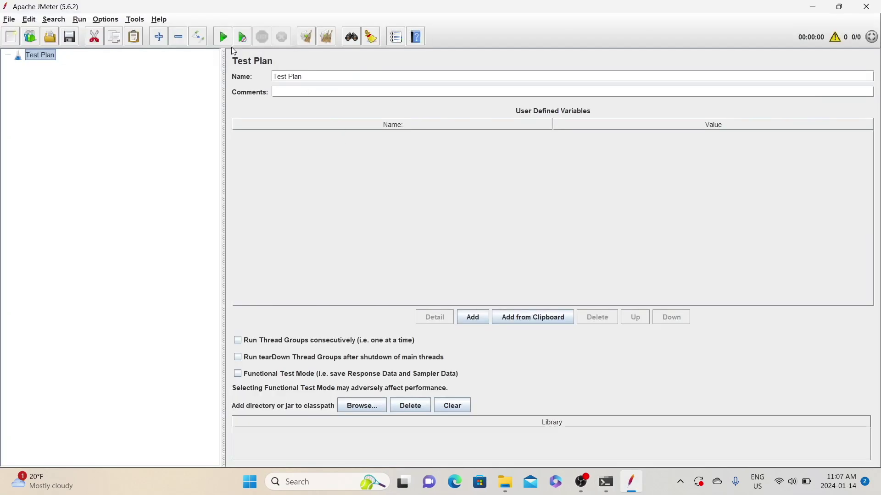
right_click(31, 54)
mouse_move(59, 60)
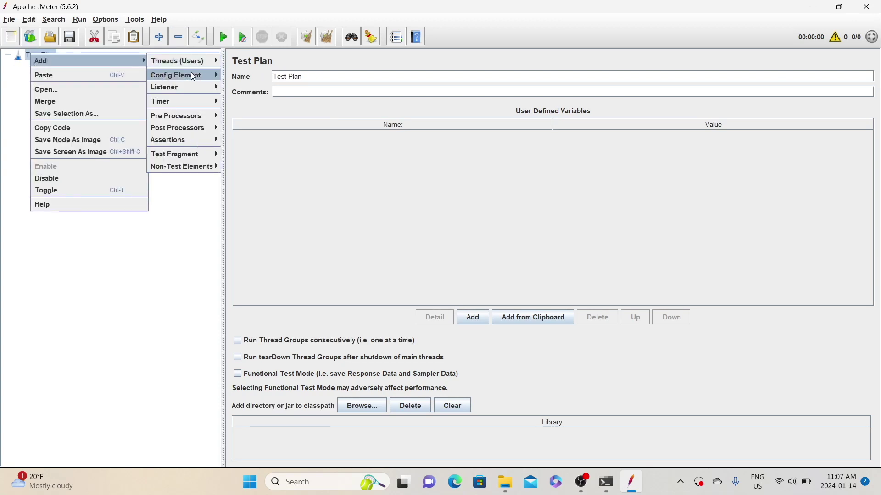
mouse_move(200, 60)
left_click(251, 73)
left_click(32, 55)
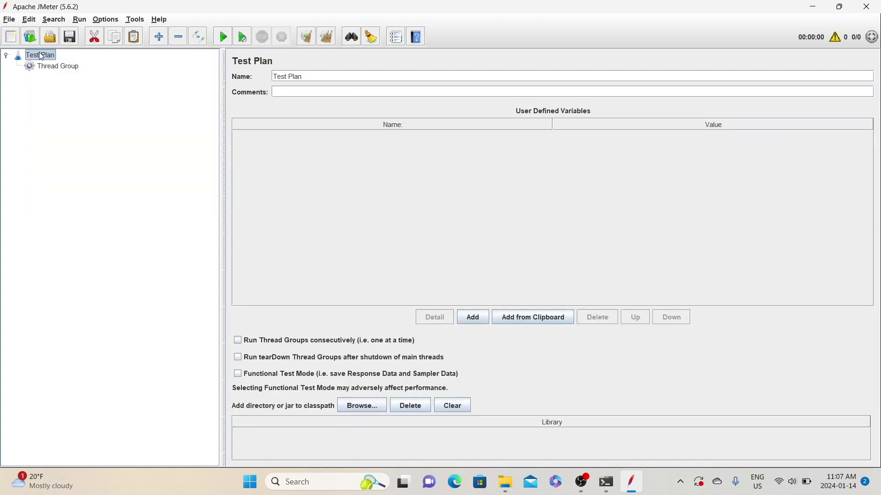
Step: Add an HTTP(S) Test Script Recorder non-test element to the Test Plan
right_click(38, 54)
mouse_move(58, 58)
mouse_move(197, 166)
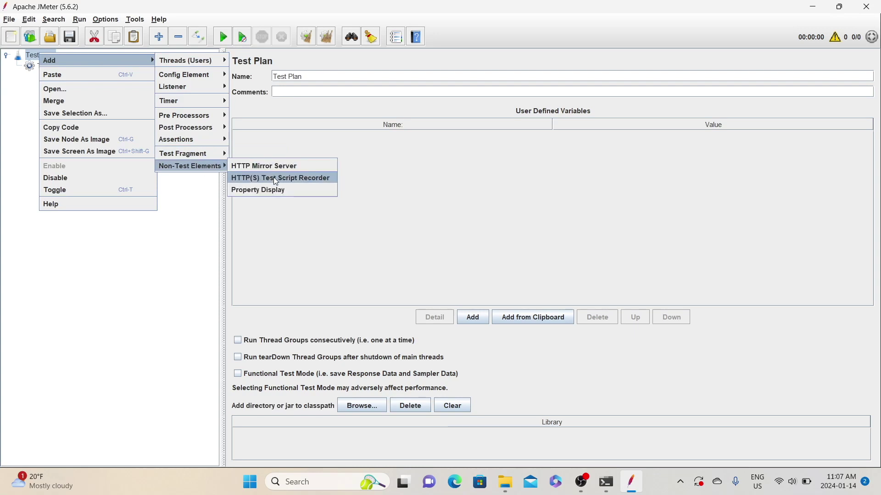
left_click(276, 179)
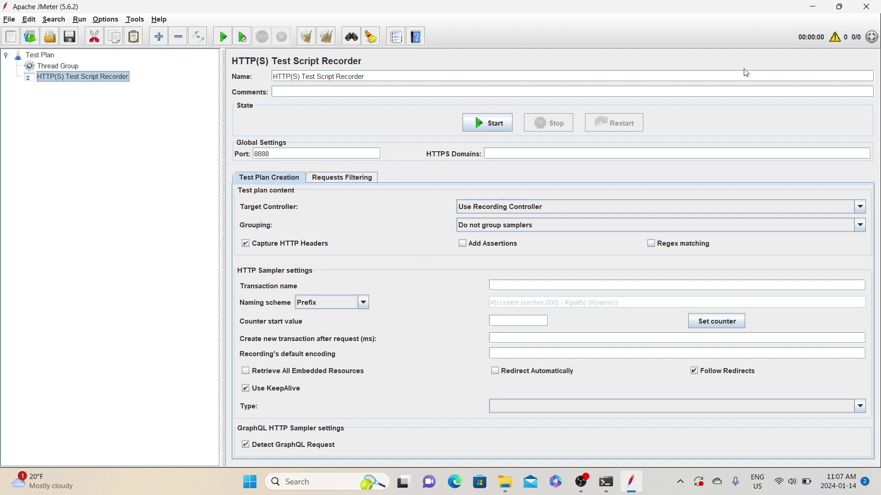
Step: Review the recorder's port, HTTPS domains and target controller settings, and try to start recording
left_click(412, 76)
double_click(291, 152)
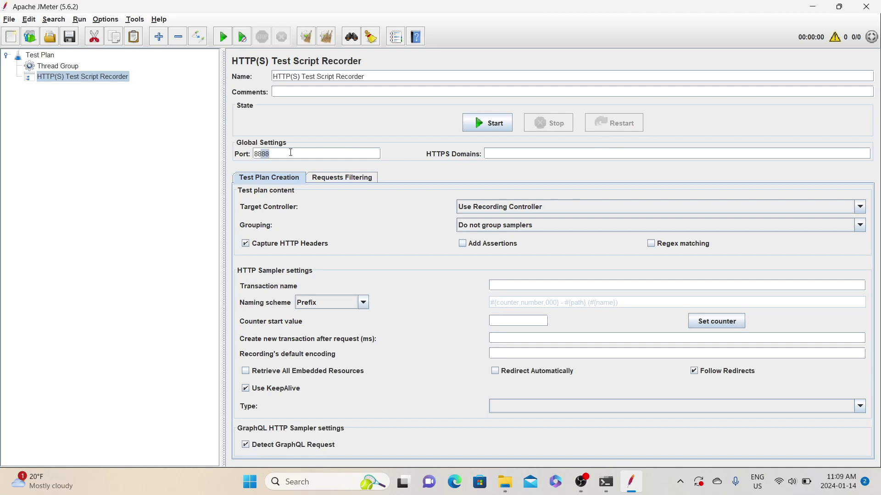
left_click(274, 156)
left_click(550, 155)
left_click(481, 207)
left_click(481, 207)
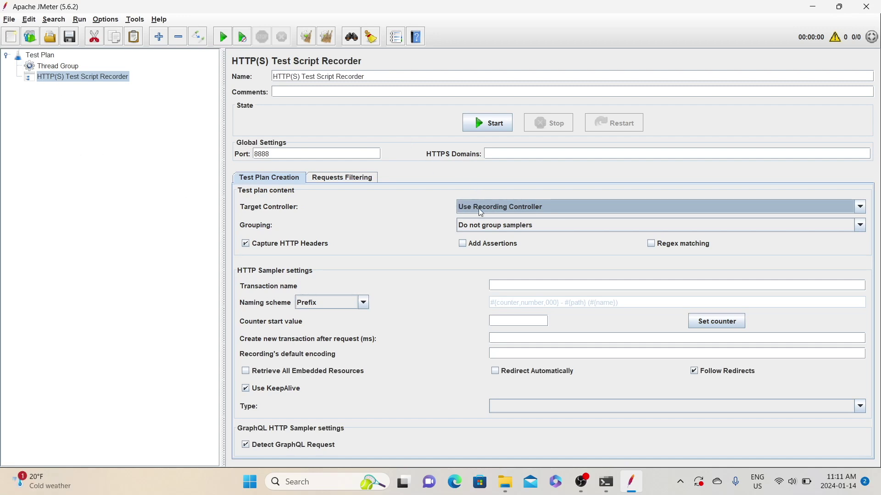
left_click(485, 125)
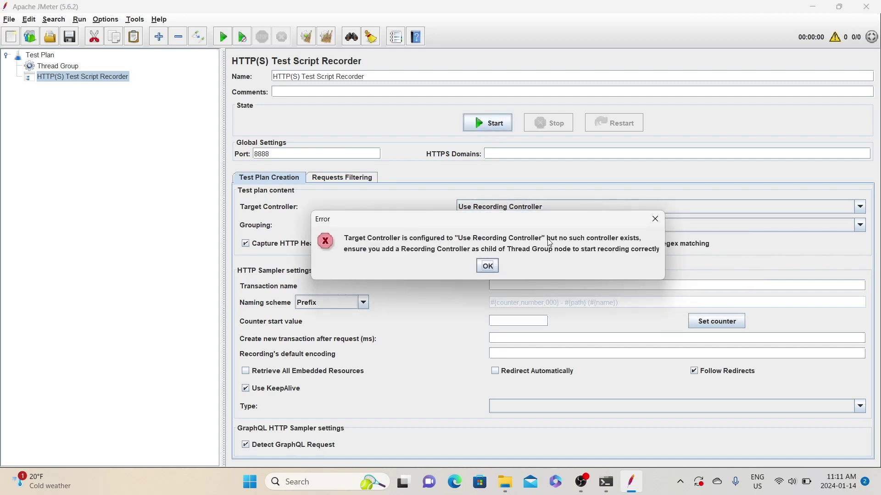
left_click(654, 219)
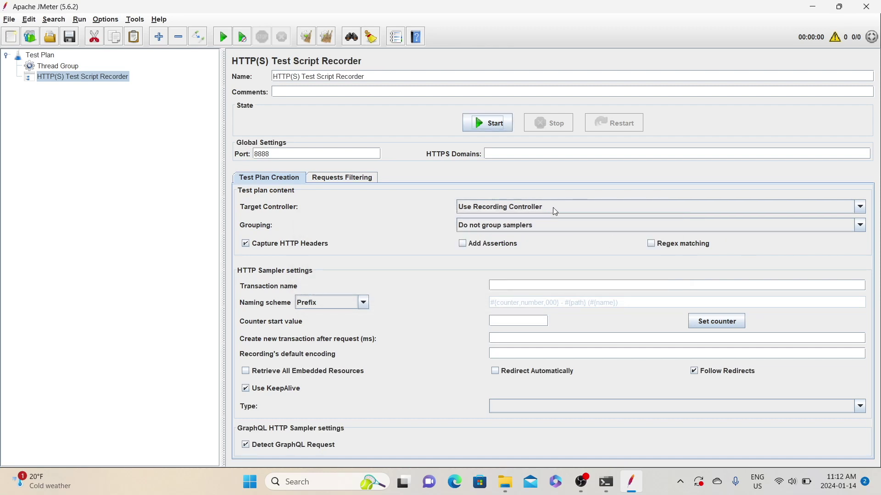
Step: Add a Recording Controller as a child of the Thread Group
right_click(52, 67)
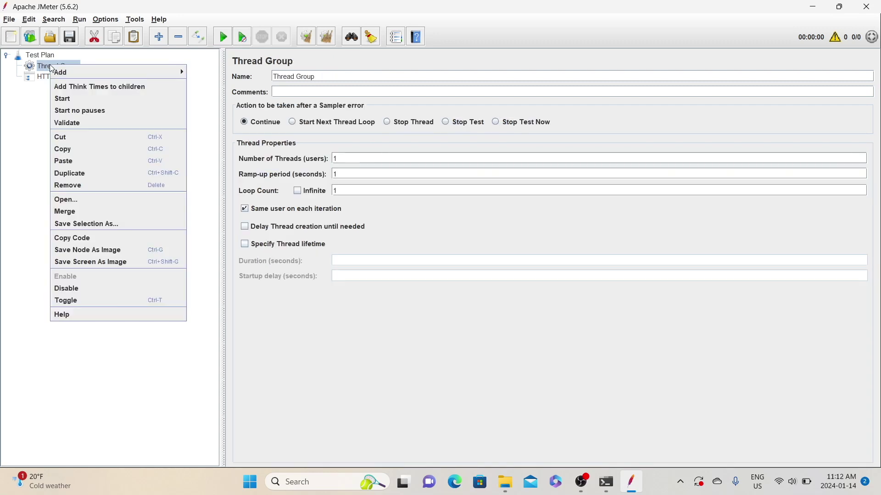
mouse_move(51, 68)
mouse_move(221, 81)
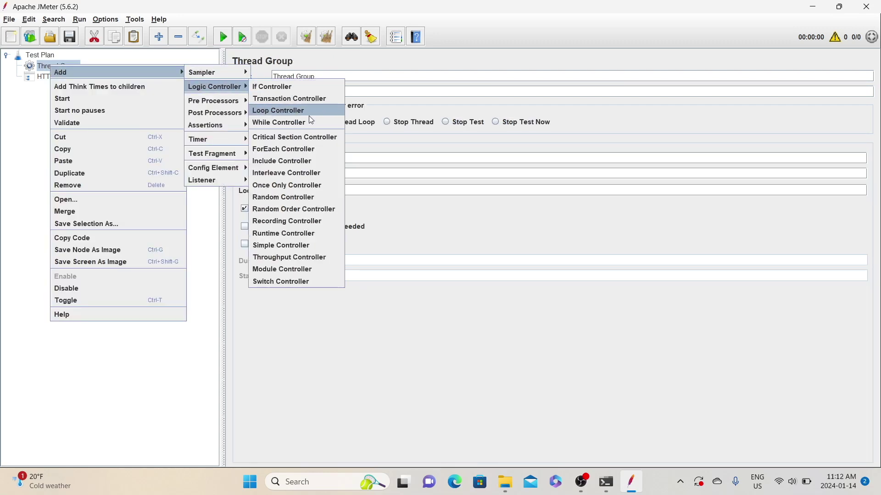
left_click(326, 221)
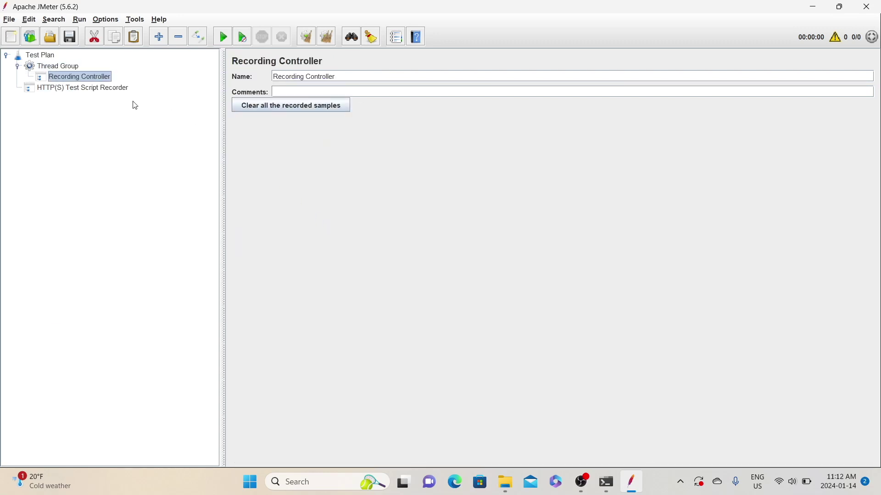
Step: Set the HTTP(S) Test Script Recorder's target controller to Use Recording Controller
left_click(76, 90)
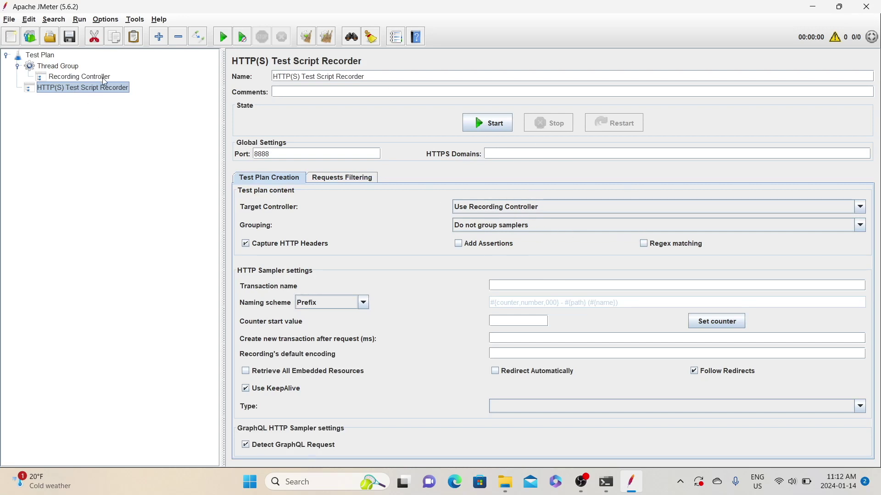
left_click(581, 209)
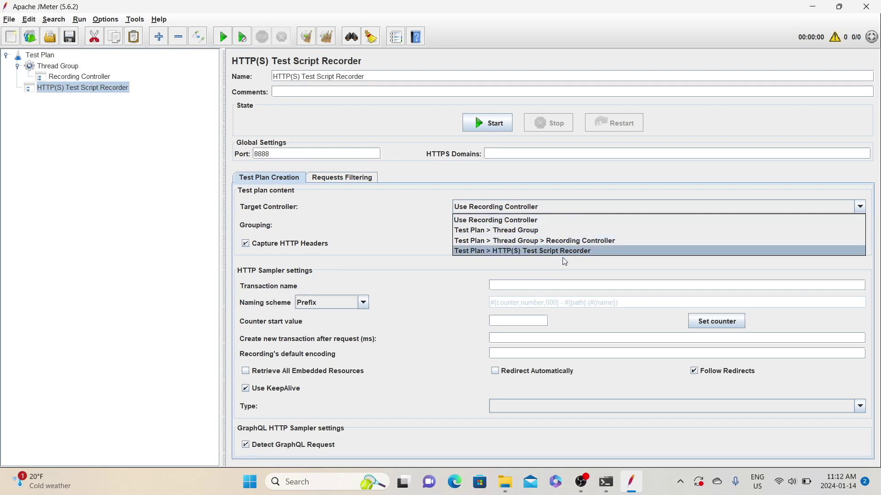
left_click(538, 214)
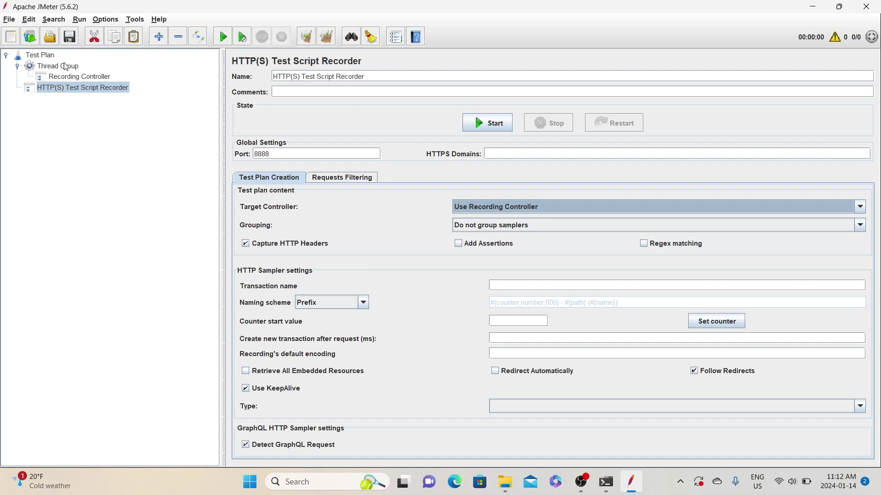
Step: Examine the recorder's grouping choices, HTTP header capture, default encoding and requests filtering settings
left_click(510, 230)
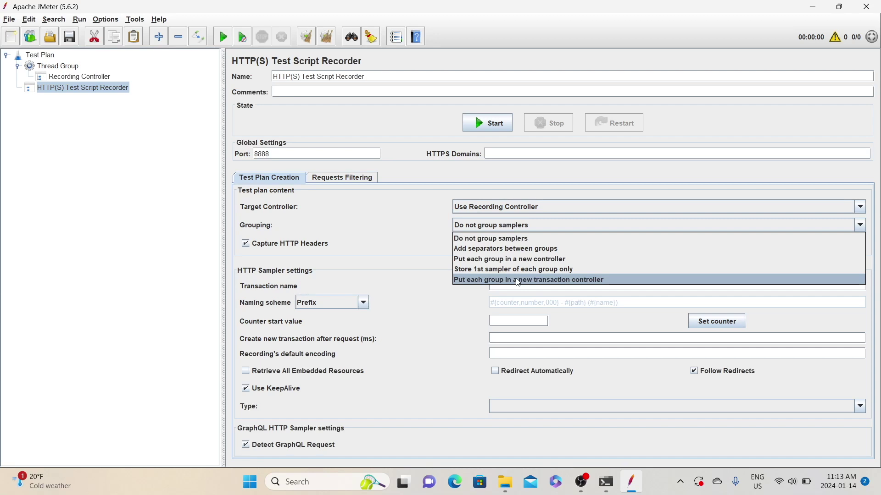
left_click(236, 254)
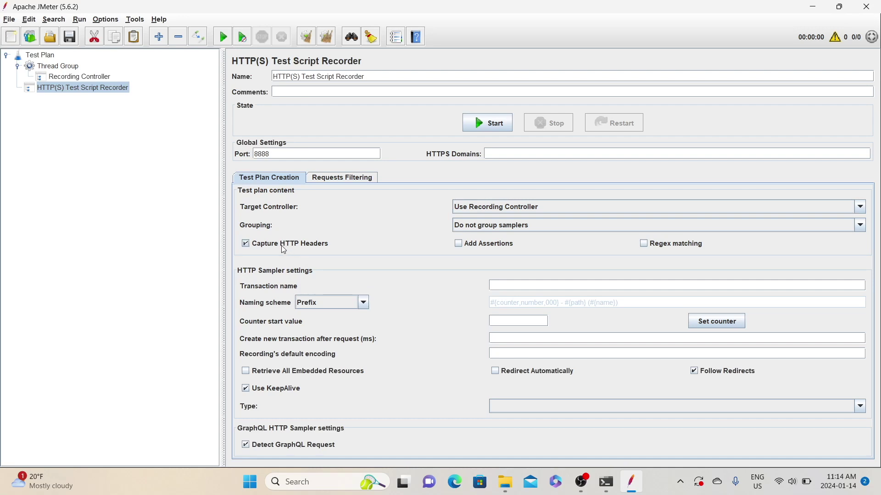
left_click(245, 244)
left_click(245, 243)
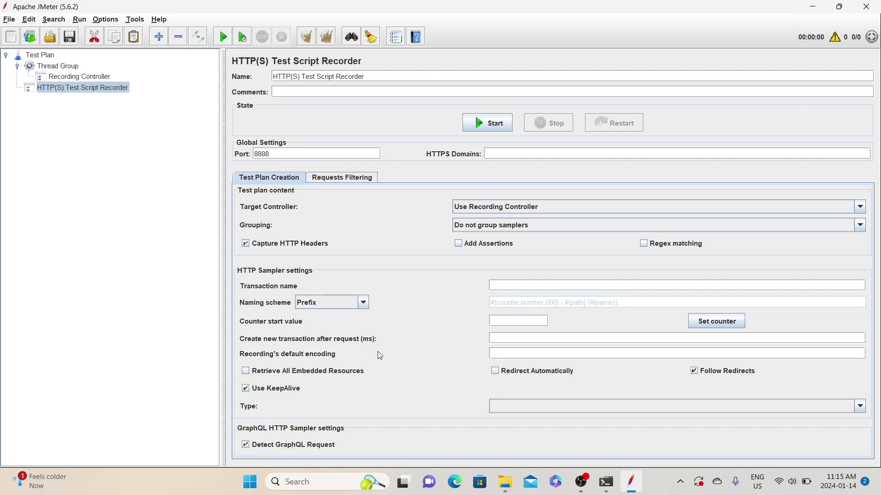
left_click(513, 351)
left_click(360, 184)
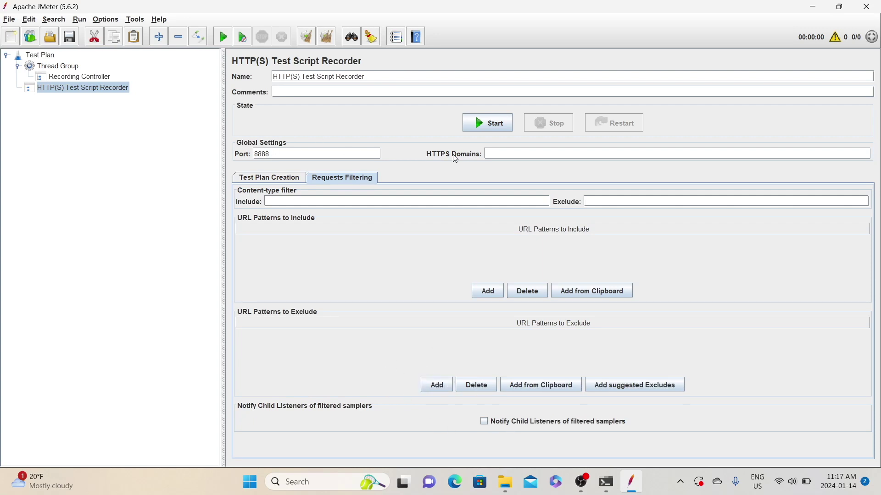
left_click(254, 182)
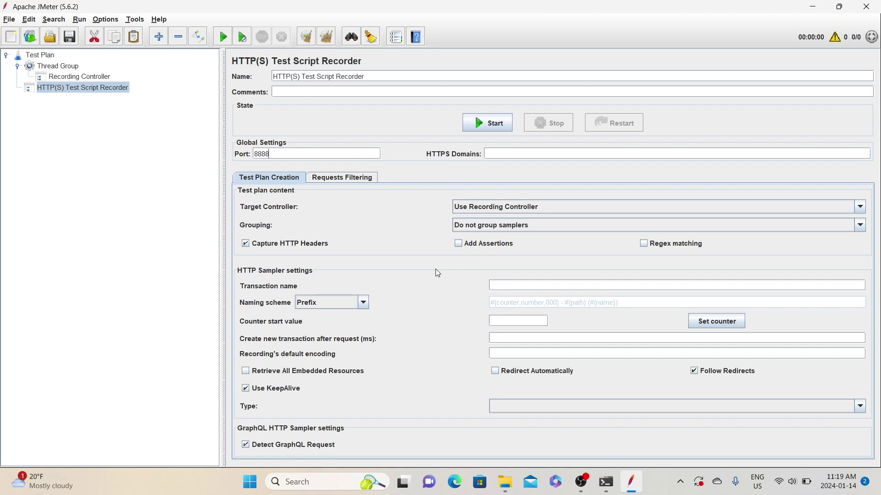
Step: Start the script recorder to generate the temporary root CA certificate, acknowledge the certificate notice, and stop recording
left_click(485, 128)
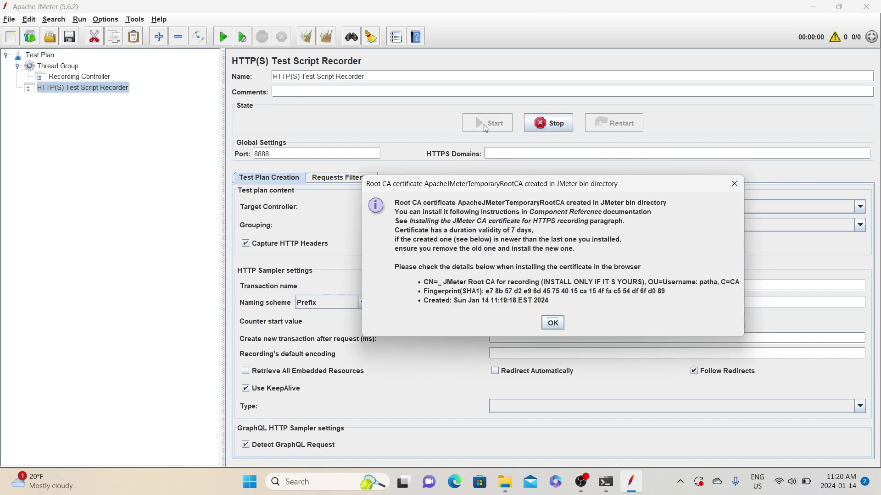
left_click(558, 323)
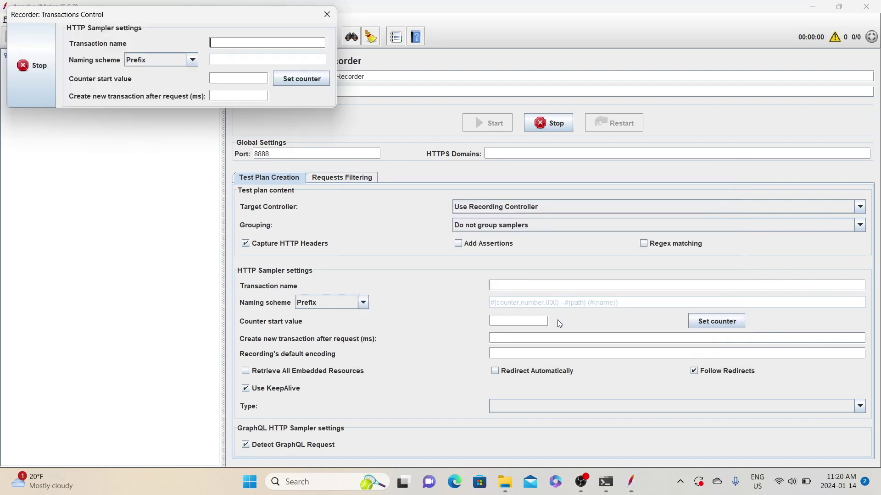
left_click(32, 61)
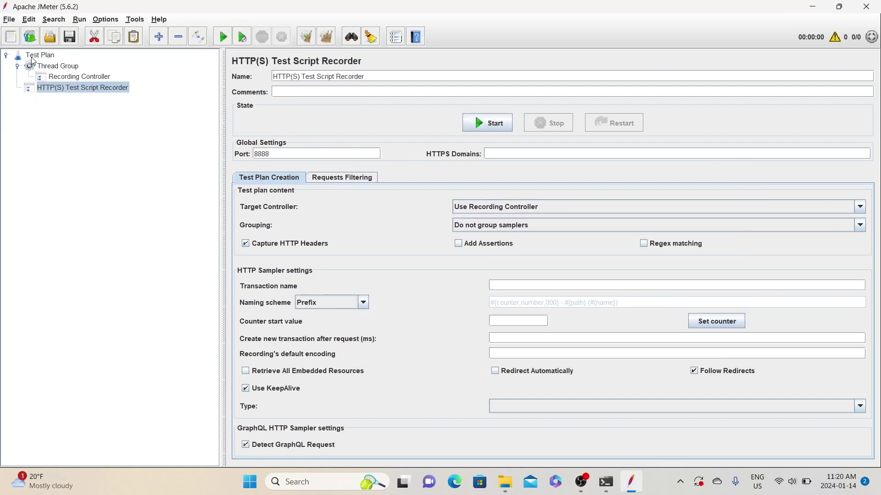
Step: Switch to File Explorer and locate the ApacheJMeterTemporaryRootCA security certificate in the JMeter bin folder
left_click(506, 486)
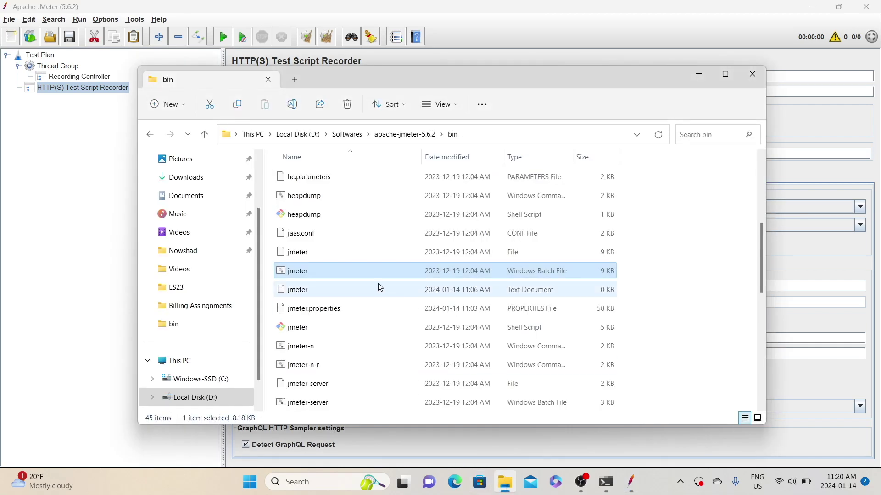
scroll(358, 275, "up", 4)
left_click(315, 253)
left_click(314, 257)
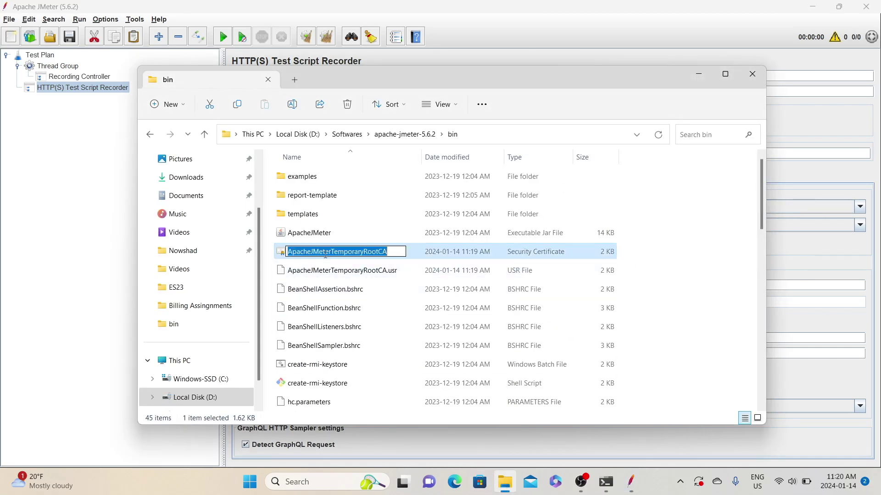
left_click(295, 270)
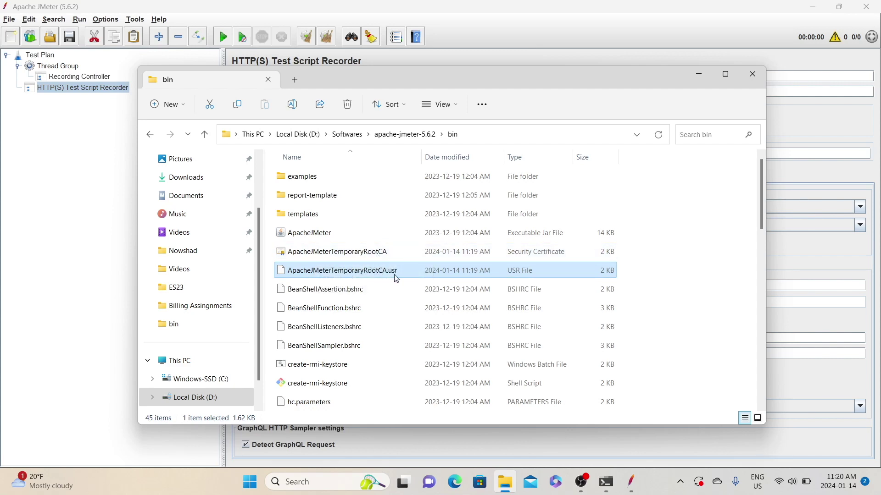
left_click(368, 260)
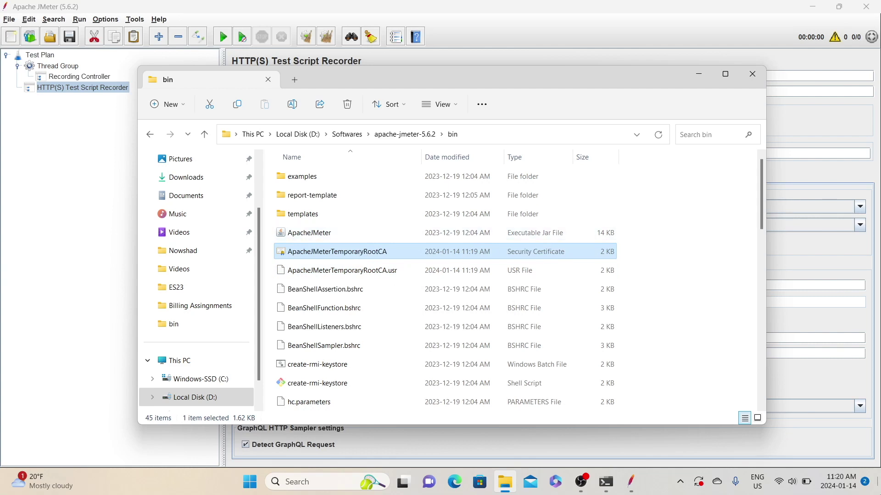
Step: Switch to Chrome, search its settings for "certificates", and open certificate management from the Security settings
key("super+d")
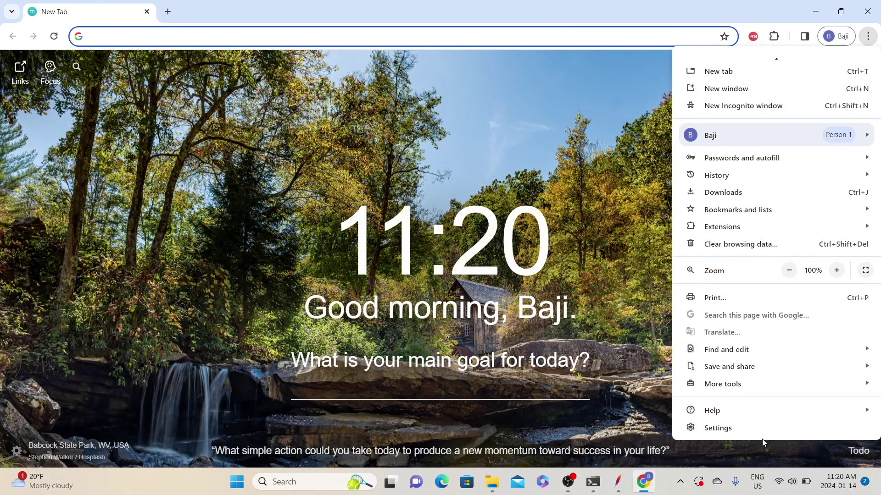
left_click(717, 427)
type("certificates")
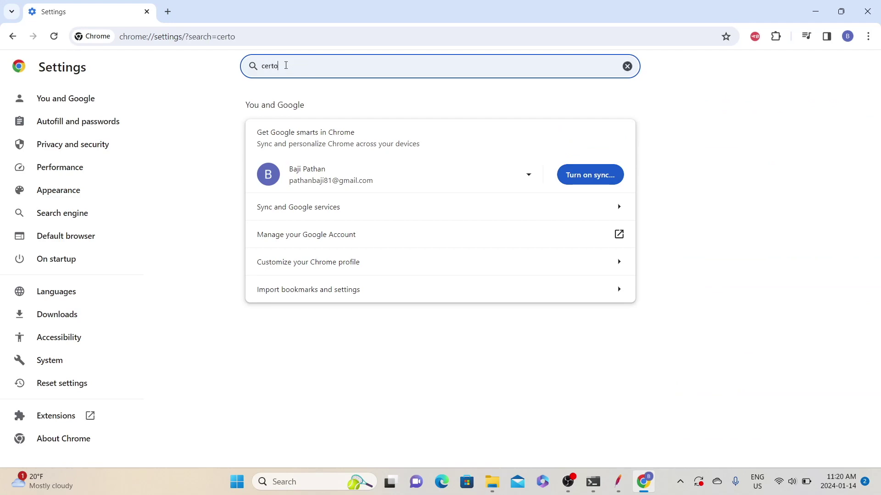
left_click(298, 289)
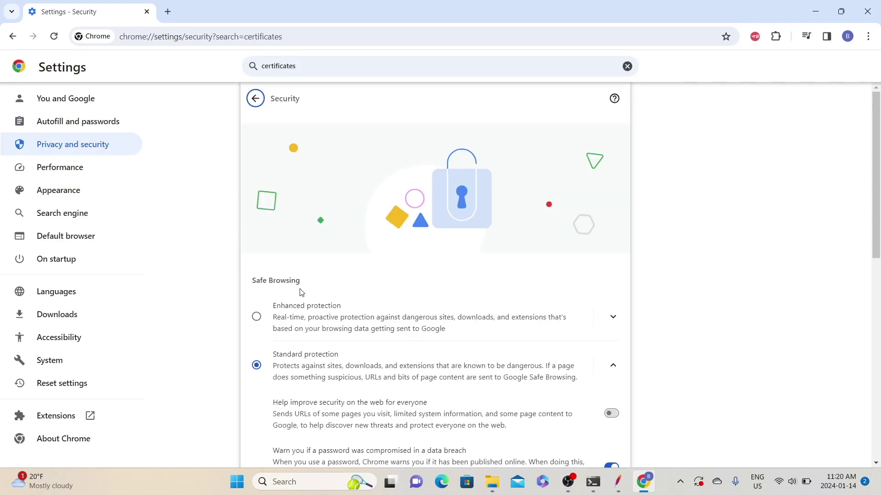
scroll(345, 329, "down", 6)
scroll(345, 328, "down", 4)
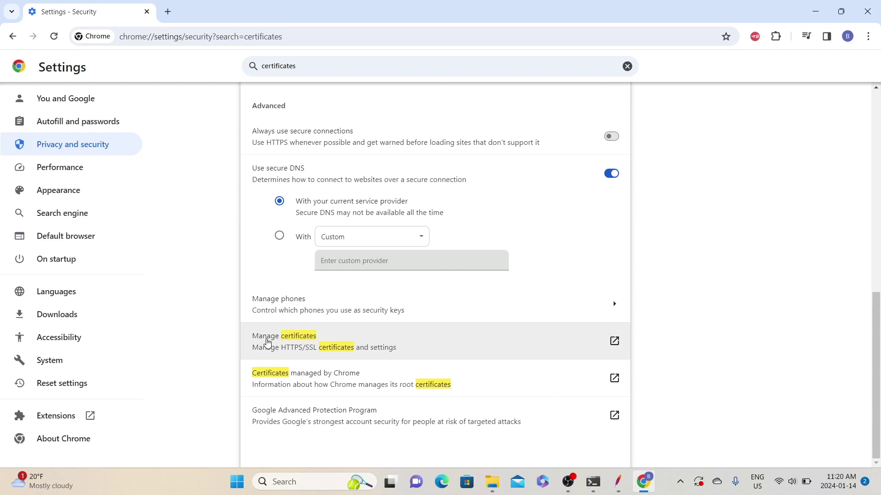
left_click(289, 352)
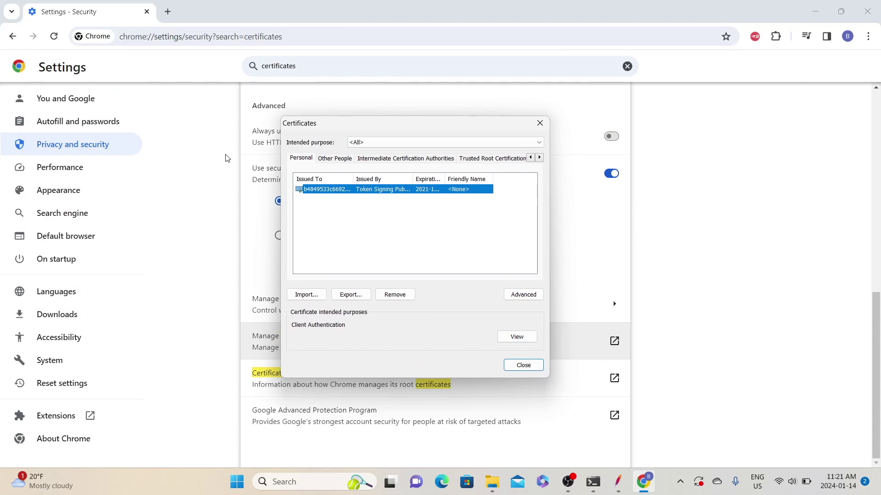
Step: Start a certificate import for the Trusted Root Certification Authorities and choose the ApacheJMeterTemporaryRootCA file from JMeter's bin folder
left_click(480, 158)
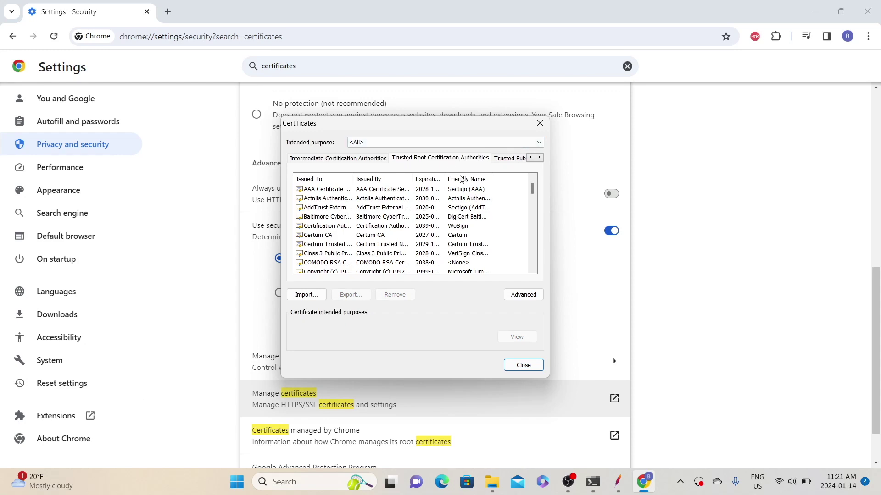
left_click(311, 296)
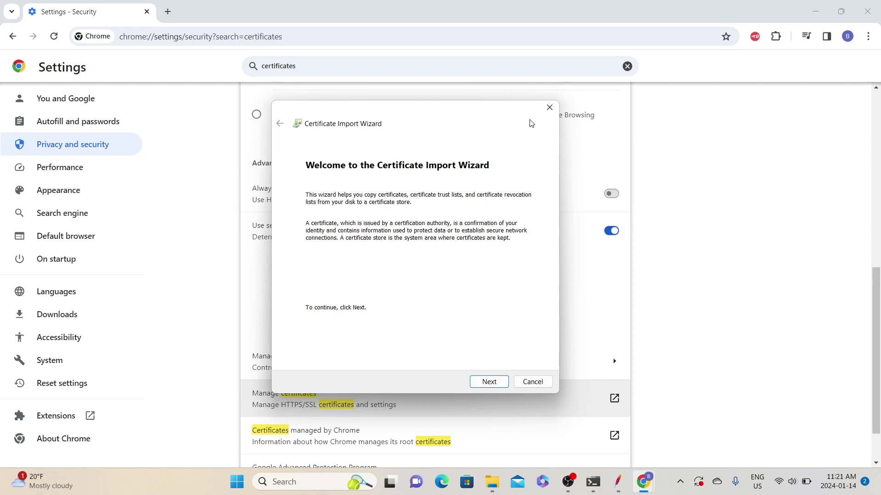
left_click(495, 386)
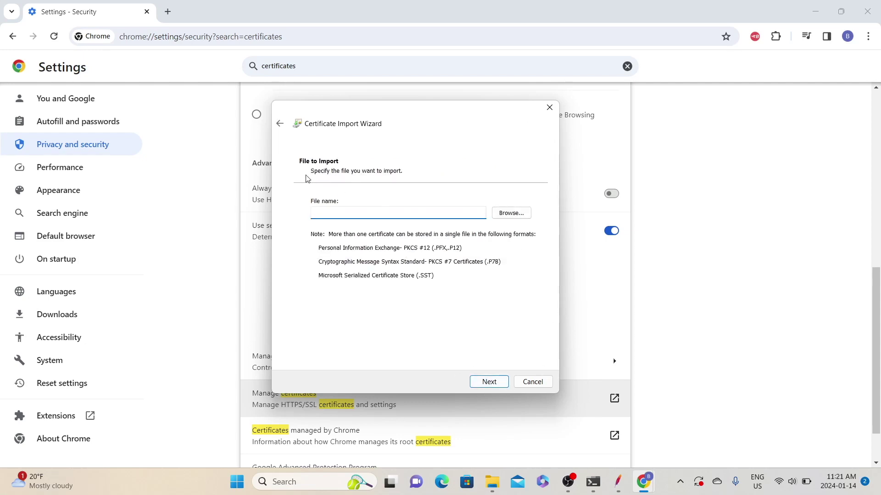
left_click(502, 216)
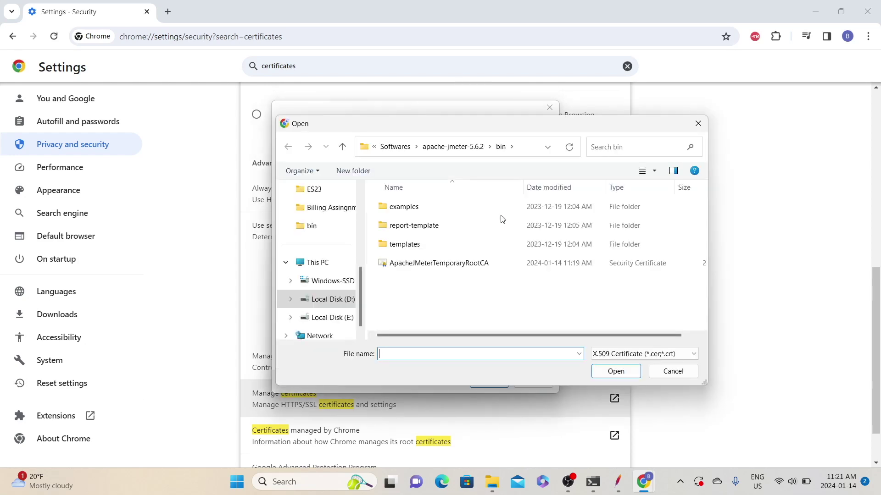
left_click(467, 264)
left_click(604, 371)
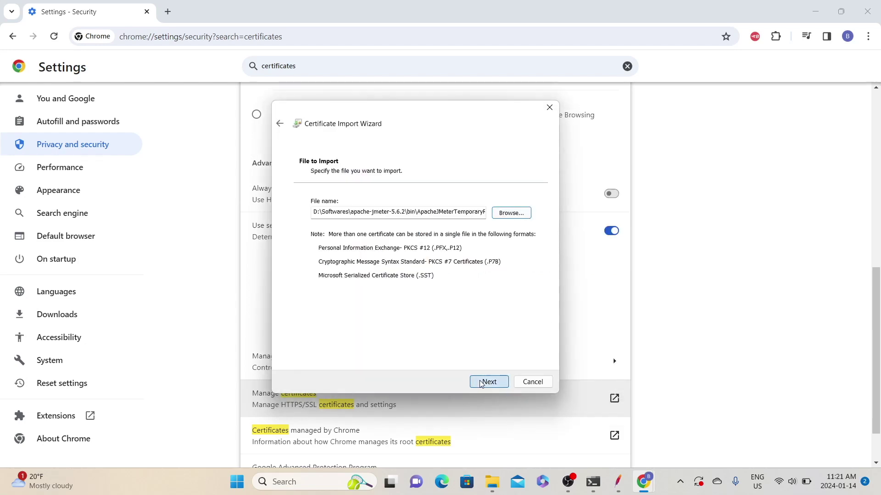
Step: Place the certificate in the Trusted Root Certification Authorities store, finish the import and accept installing the JMeter root CA
left_click(481, 383)
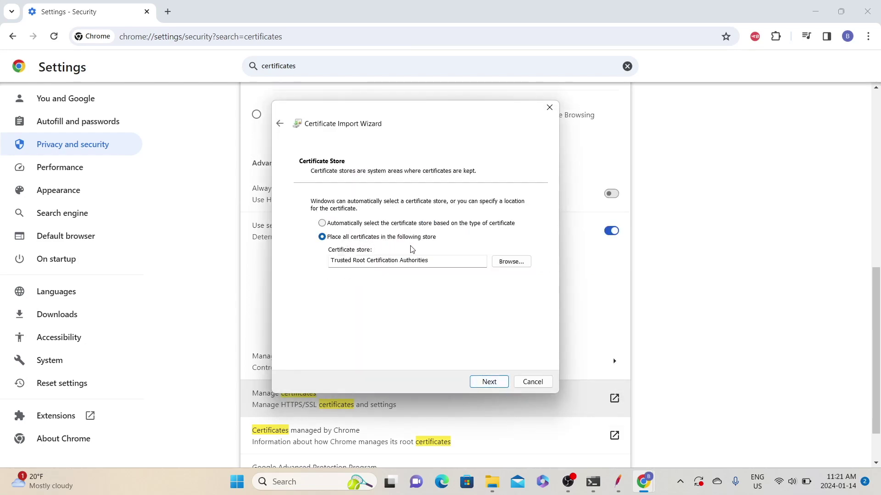
double_click(340, 262)
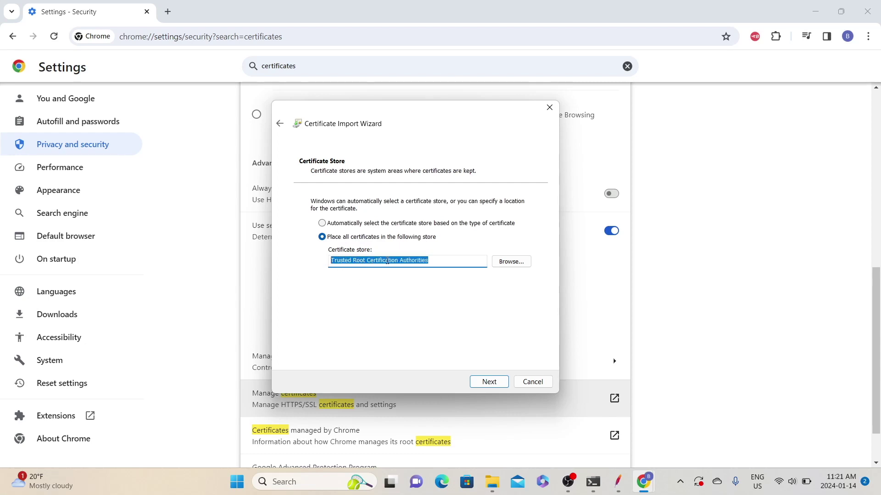
left_click(506, 263)
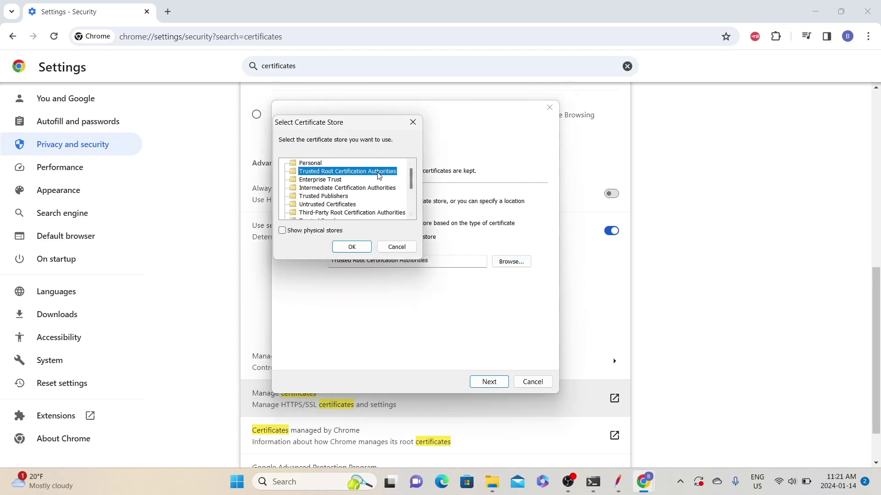
left_click(354, 246)
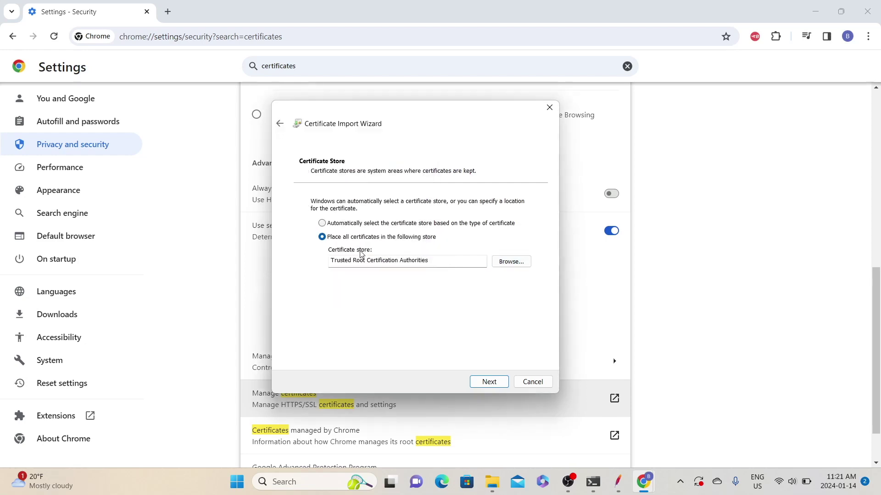
left_click(488, 382)
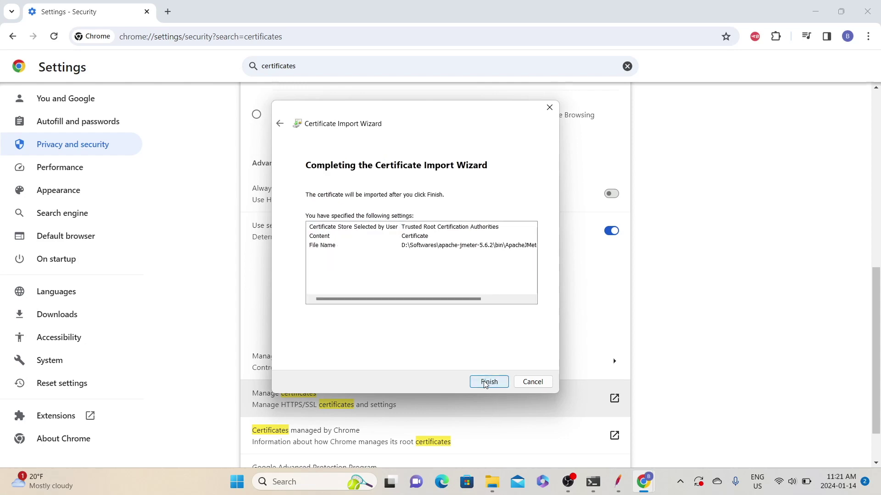
left_click(487, 382)
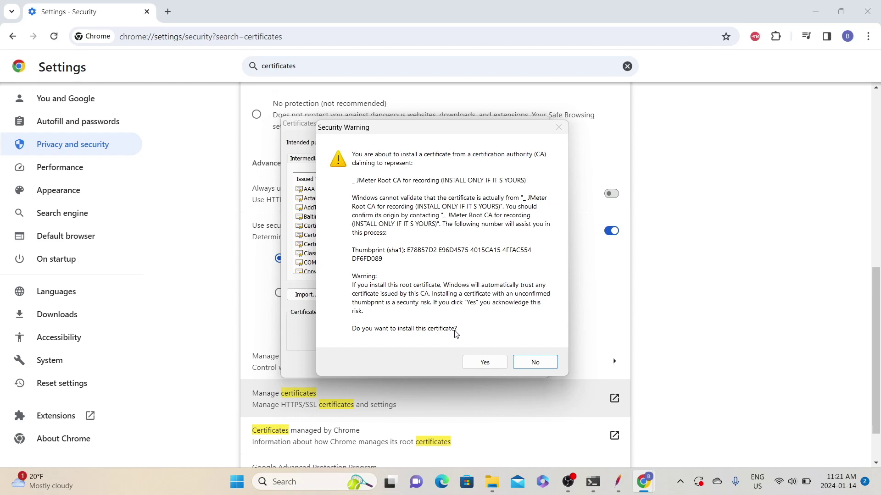
left_click(482, 362)
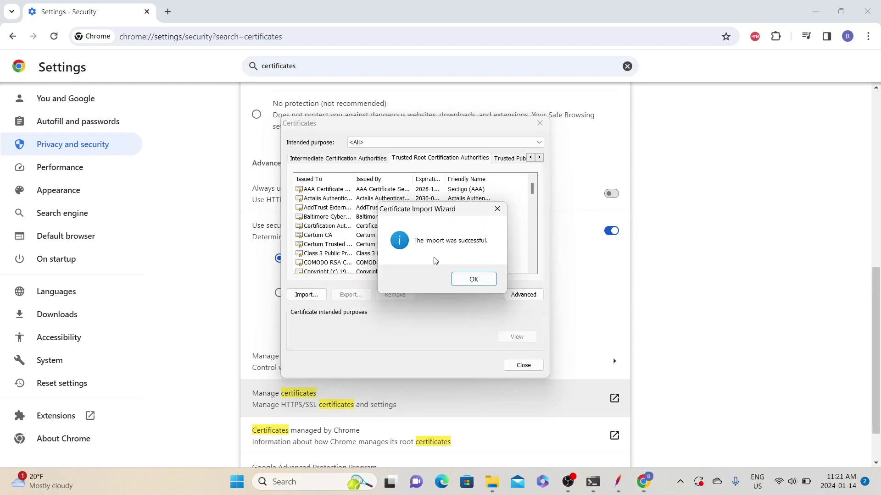
left_click(475, 281)
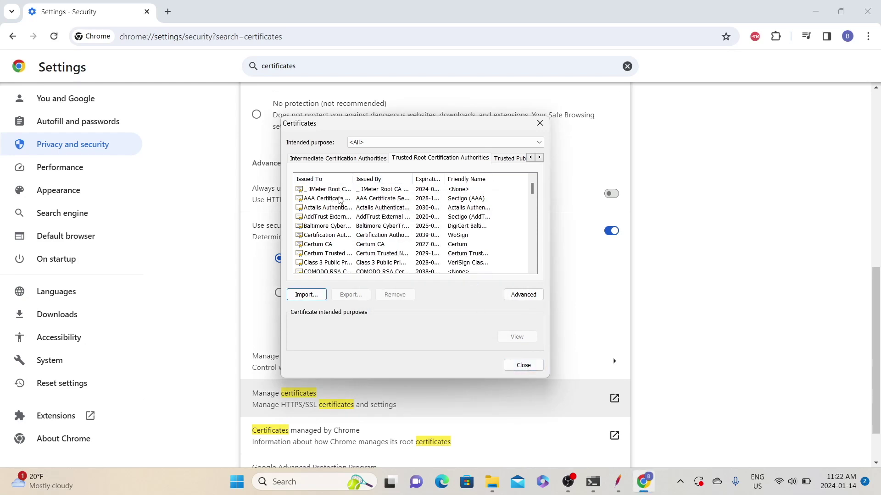
Step: Widen the certificate name column and examine the JMeter Root CA certificate's general information and validity period
left_click_drag(351, 179, 373, 178)
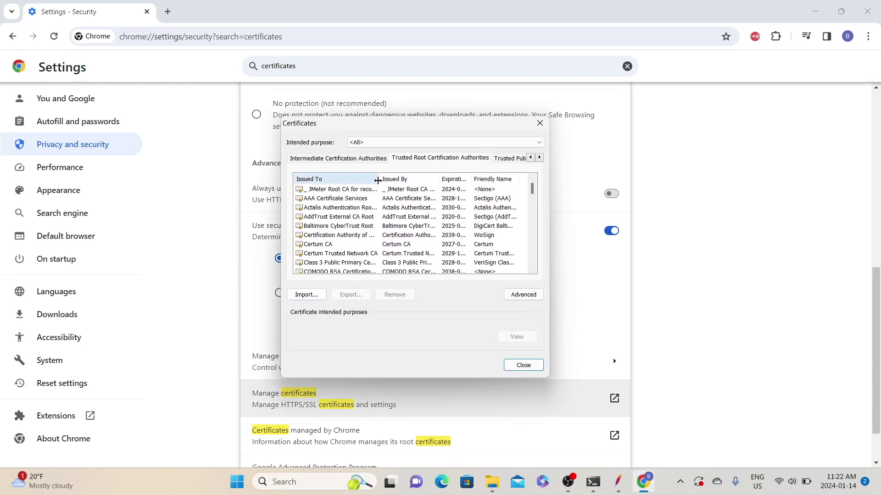
double_click(349, 189)
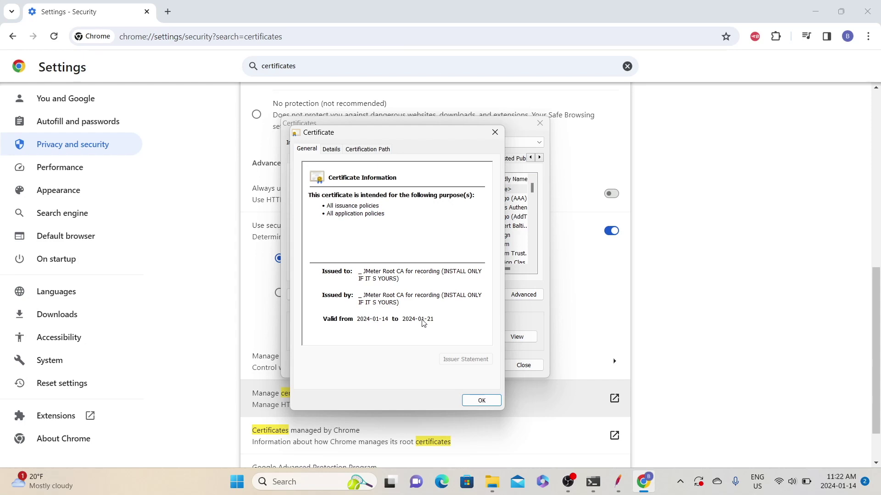
left_click(480, 401)
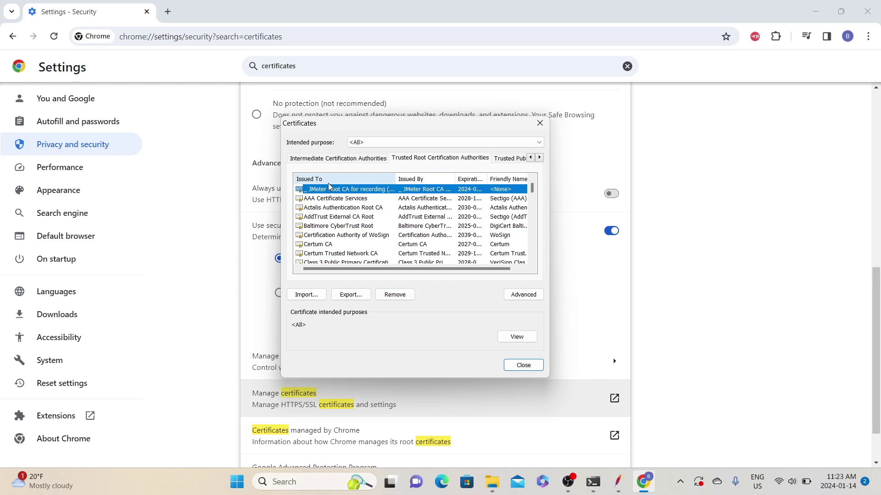
Step: Remove the JMeter Root CA certificate from the trusted root store and close certificate management
left_click(397, 296)
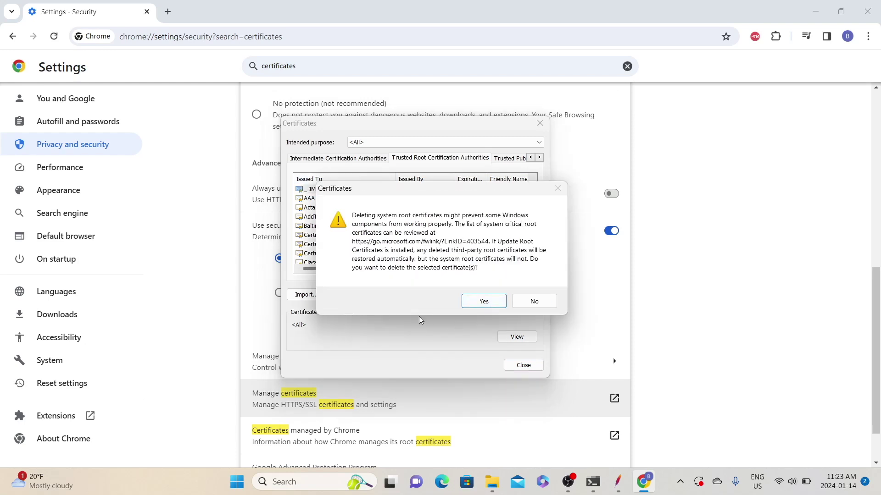
left_click(482, 301)
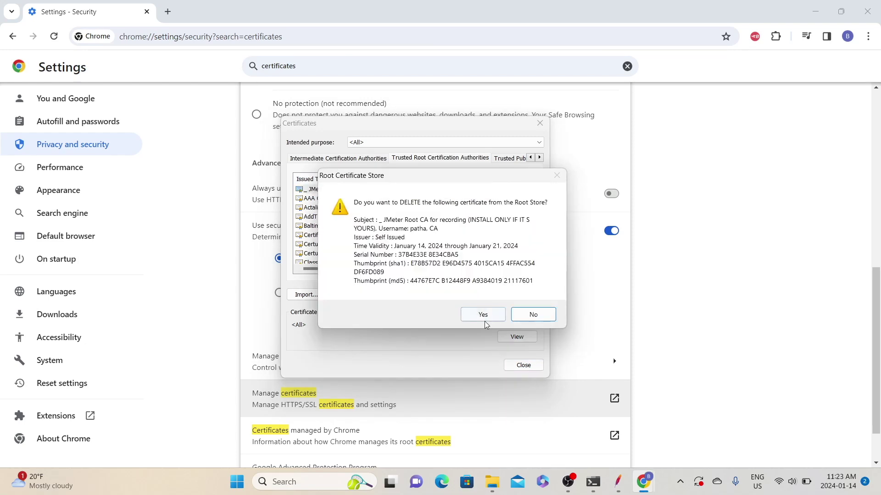
left_click(483, 315)
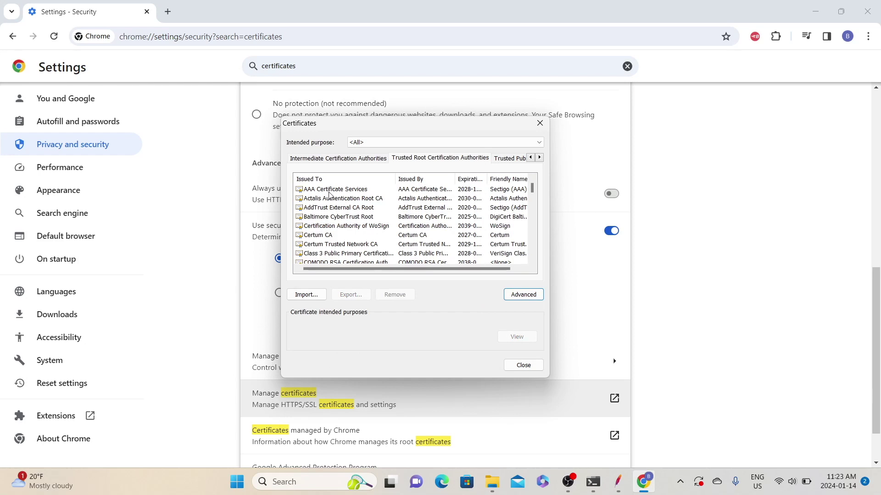
left_click(521, 366)
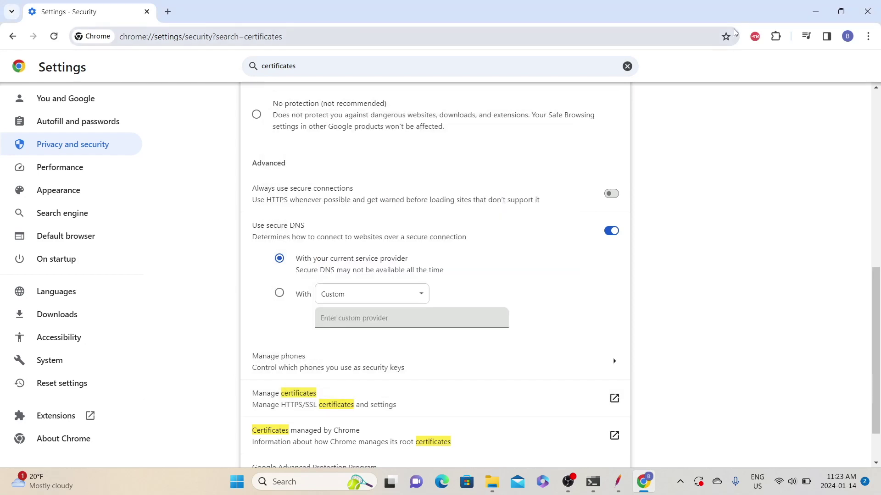
Step: Switch to File Explorer and open jmeter.properties from the JMeter bin folder in Visual Studio Code
left_click(815, 11)
mouse_move(624, 487)
left_click(493, 482)
scroll(285, 312, "down", 5)
right_click(285, 312)
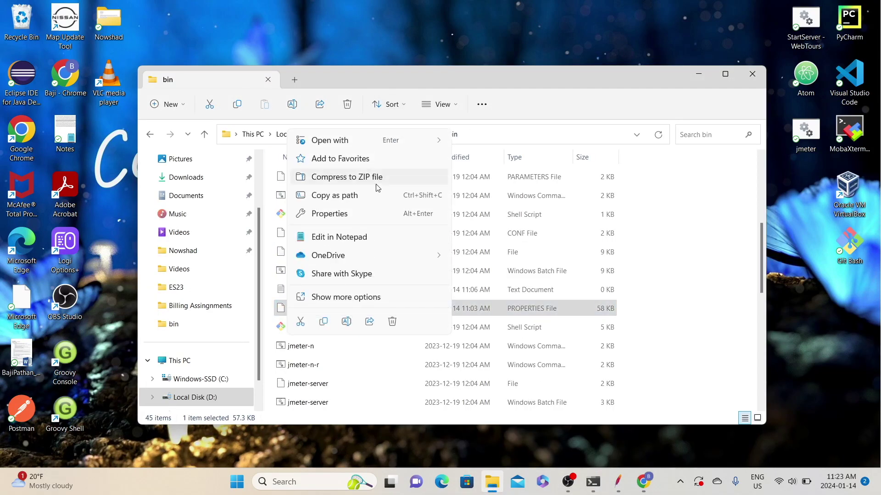
mouse_move(412, 140)
left_click(493, 143)
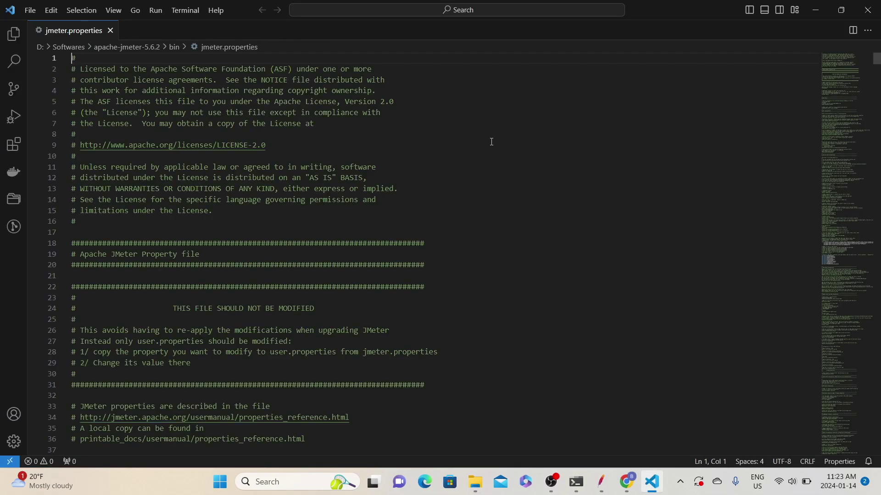
Step: Search jmeter.properties for "proxy.cert.valid" and go to the certificate validity property line
left_click(491, 142)
key("ctrl+f")
type("pro")
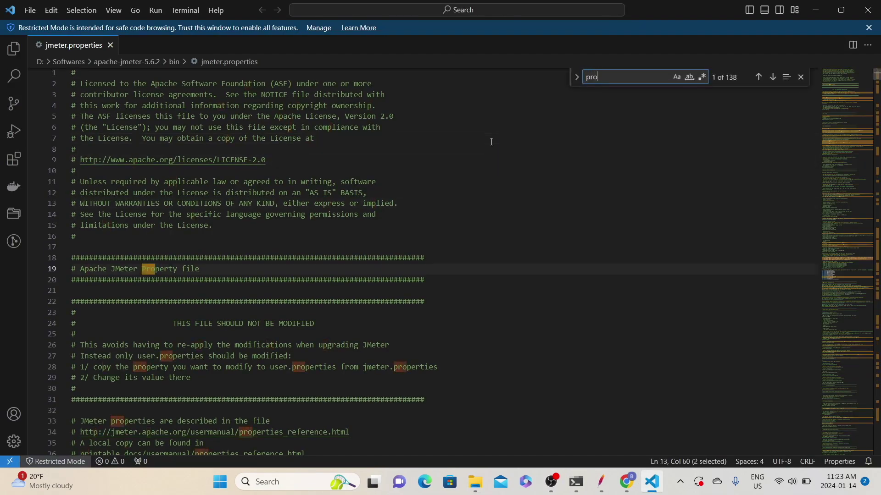
type("xy.cert.validaity")
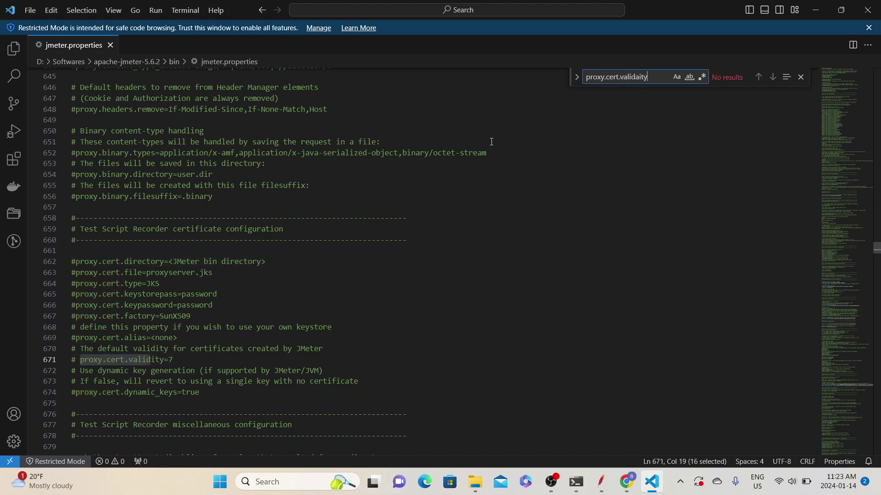
key("BackSpace")
key("BackSpace")
key("BackSpace")
key("BackSpace")
left_click(187, 360)
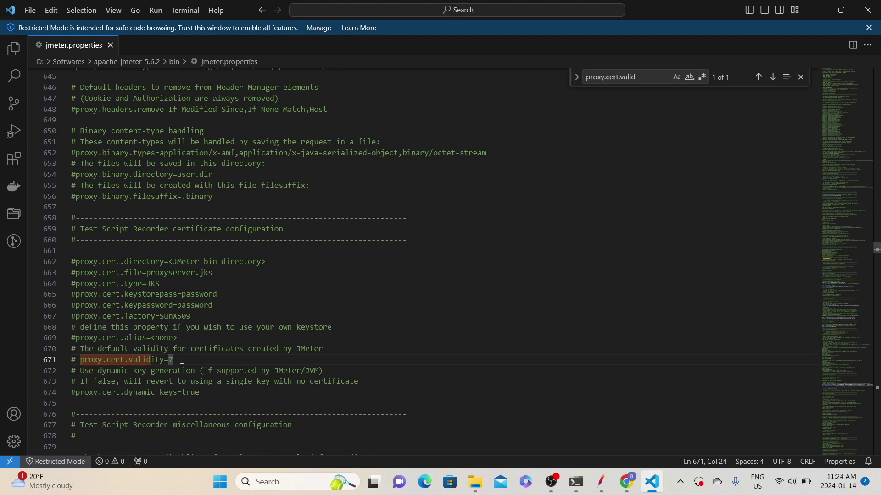
Step: Uncomment the proxy.cert.validity property, set it to 365, save jmeter.properties and close the editor
left_click(77, 360)
key("ctrl+slash")
key("ctrl+slash")
key("ctrl+slash")
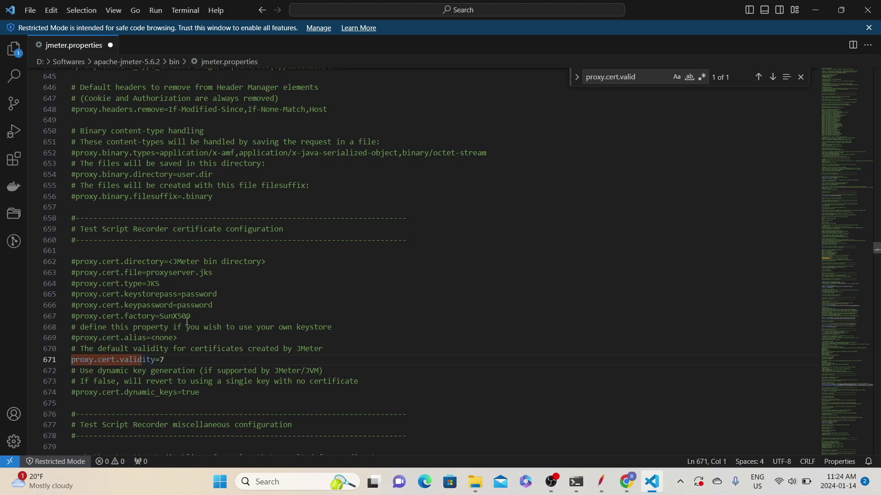
left_click(165, 360)
key("BackSpace")
type("365")
key("ctrl+s")
left_click(877, 4)
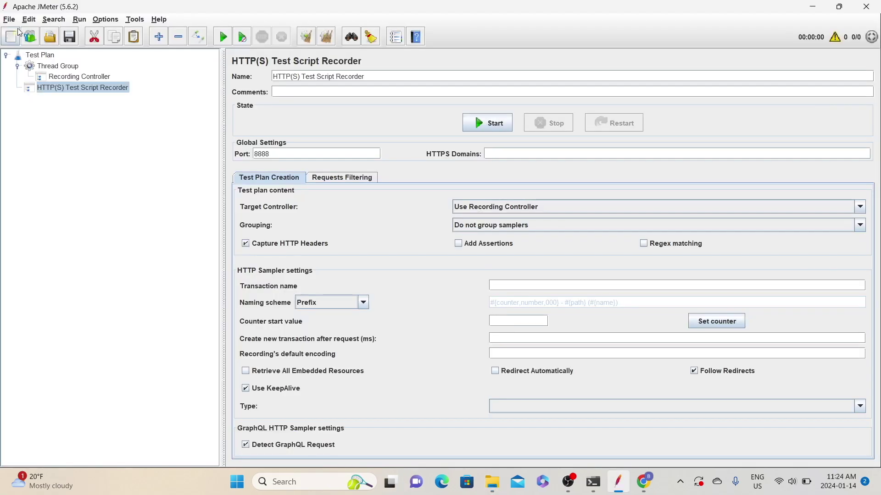
Step: Restart JMeter without saving the current test plan and maximize its new window
left_click(9, 20)
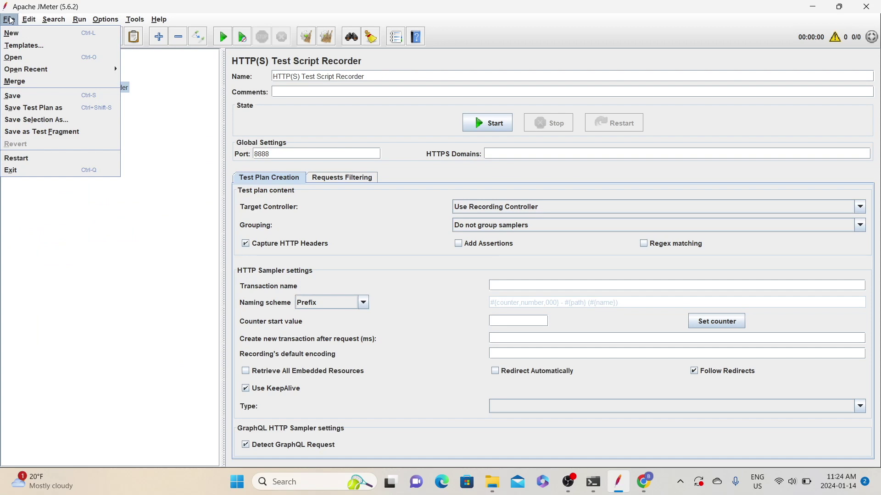
left_click(22, 157)
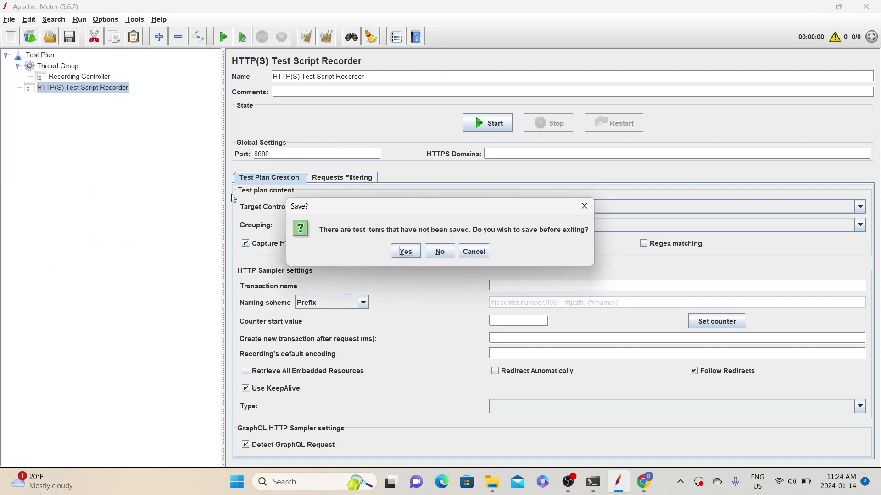
left_click(439, 251)
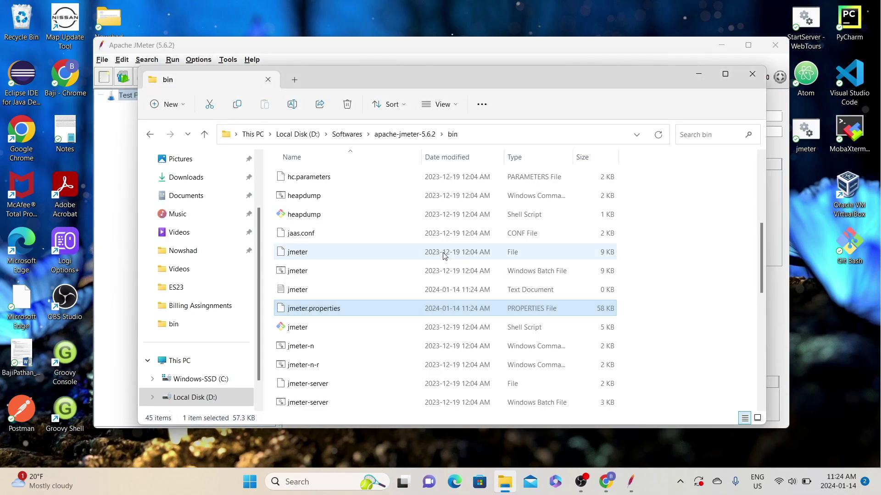
double_click(350, 47)
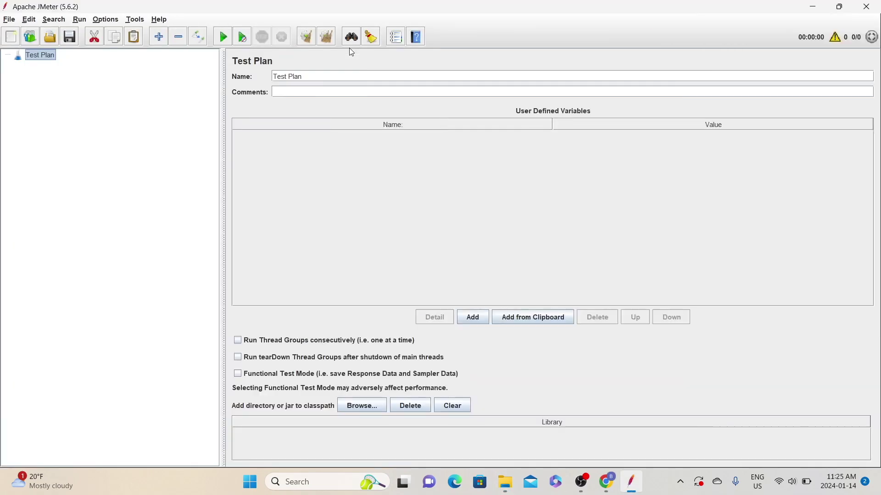
Step: Add a Thread Group to the Test Plan and a Recording Controller inside that Thread Group
right_click(48, 58)
mouse_move(62, 65)
mouse_move(188, 64)
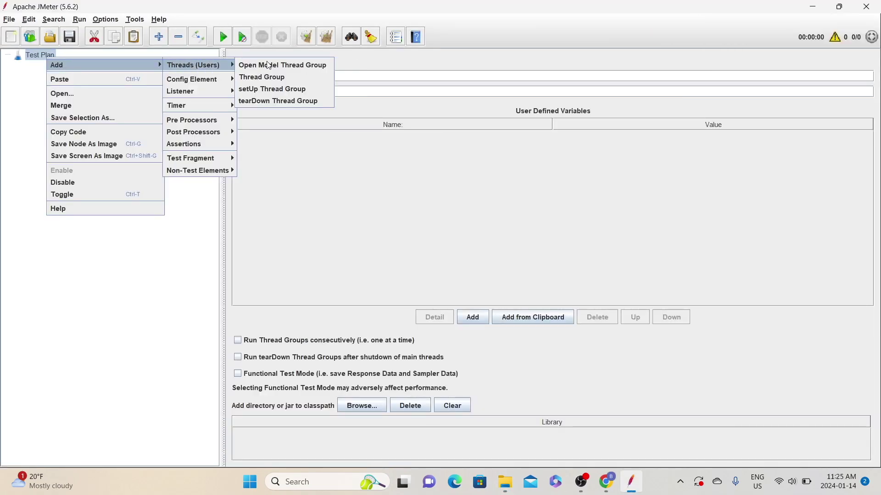
left_click(280, 78)
right_click(64, 67)
mouse_move(95, 74)
mouse_move(229, 89)
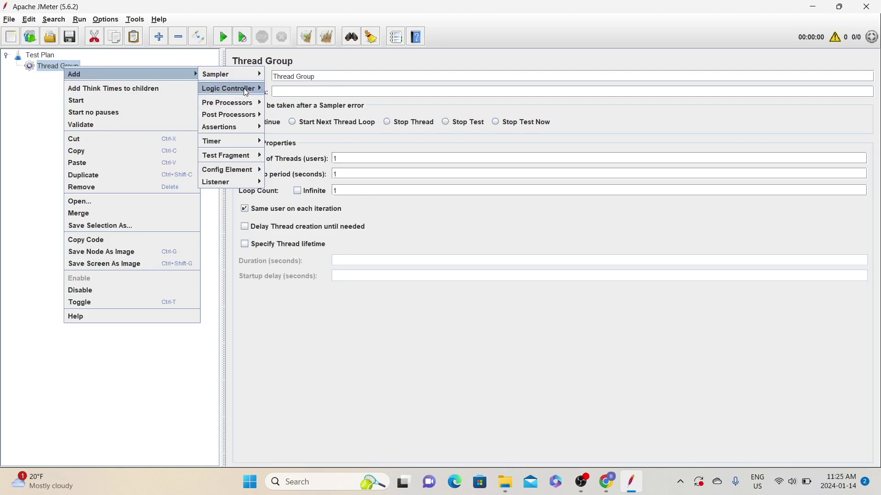
left_click(296, 223)
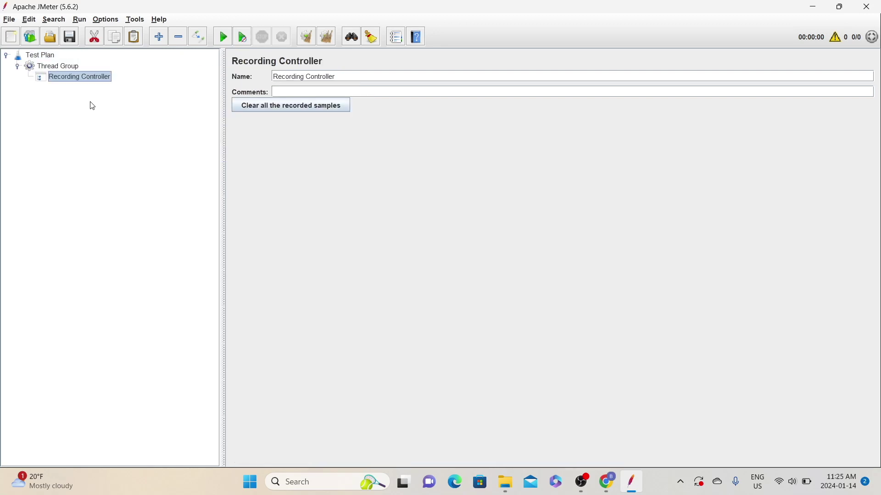
Step: Add an HTTP(S) Test Script Recorder as a non-test element directly under the Test Plan
right_click(41, 59)
mouse_move(62, 64)
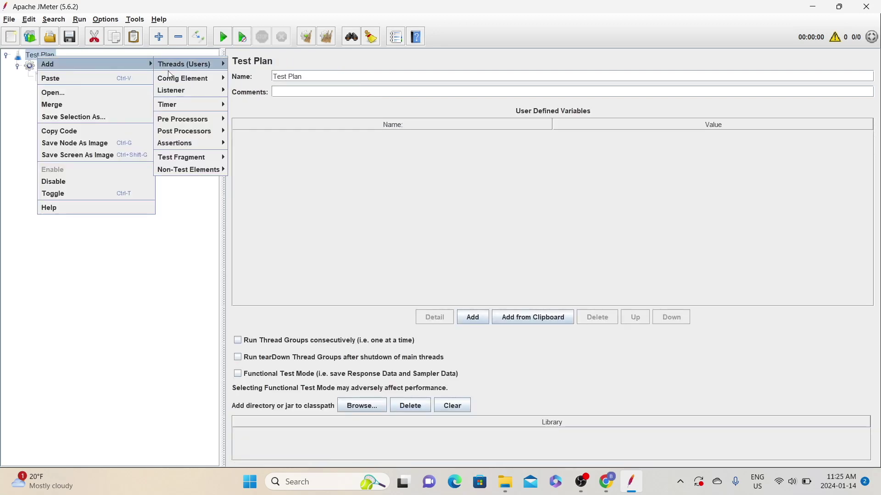
mouse_move(198, 170)
left_click(269, 182)
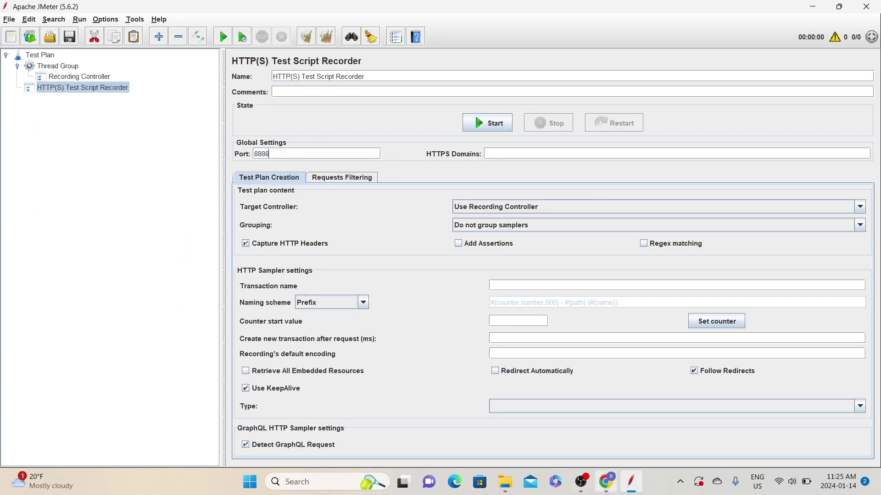
Step: Switch to File Explorer and delete both ApacheJMeterTemporaryRootCA files from JMeter's bin folder
left_click(510, 479)
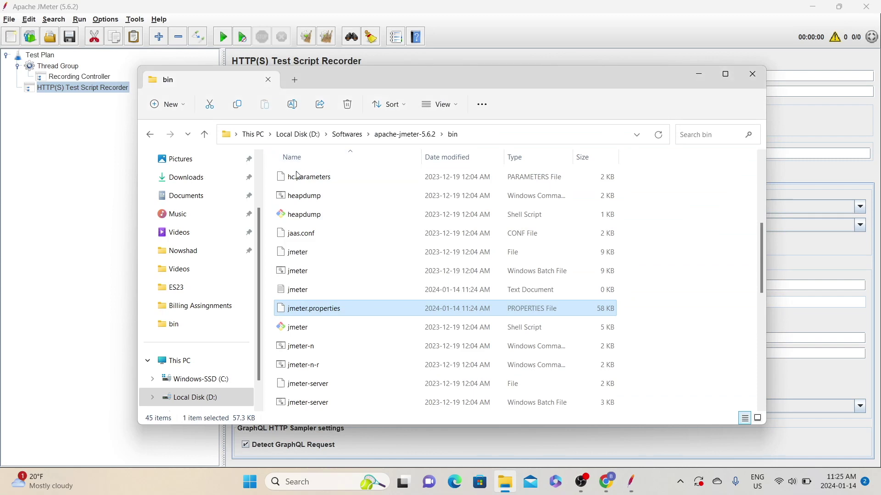
scroll(314, 241, "up", 5)
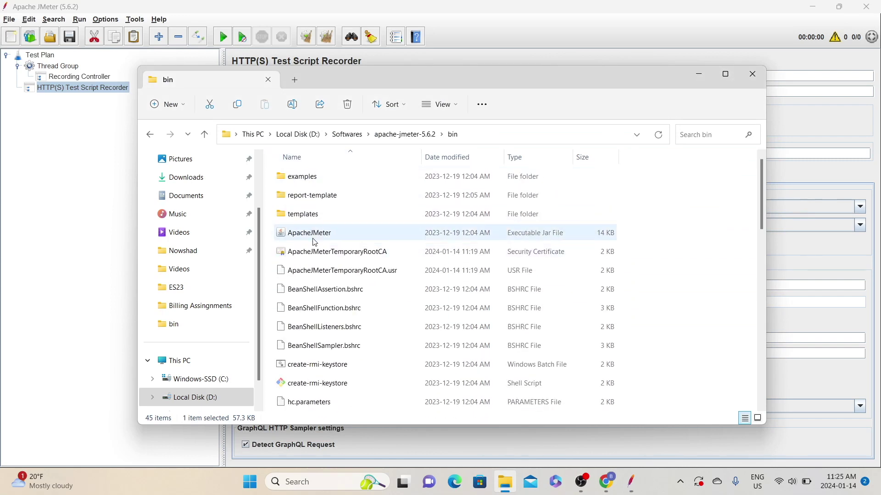
left_click(324, 270, "ctrl")
right_click(325, 260)
left_click(405, 271)
Step: Delete proxyserver.jks from the bin folder and minimize the File Explorer window
scroll(316, 305, "down", 7)
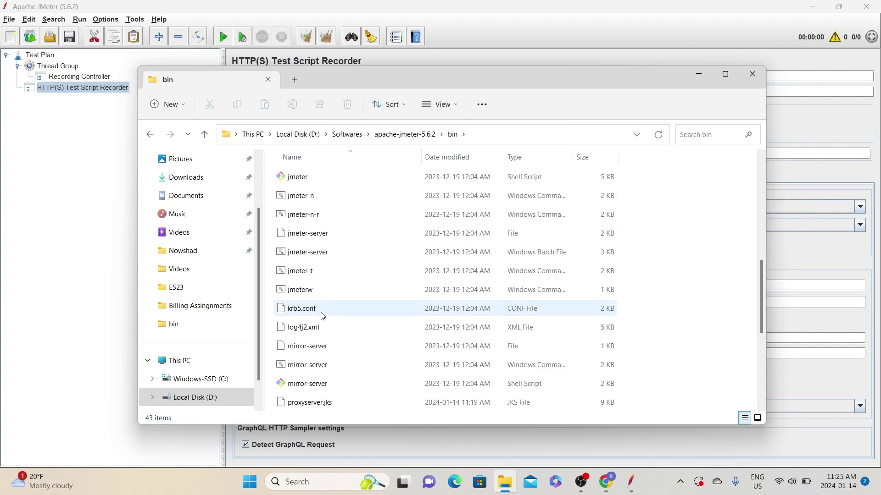
left_click(311, 183)
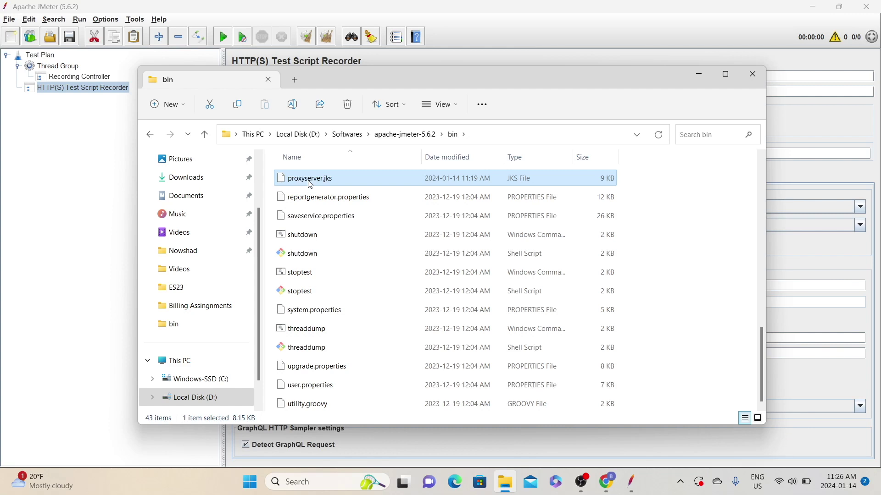
right_click(310, 184)
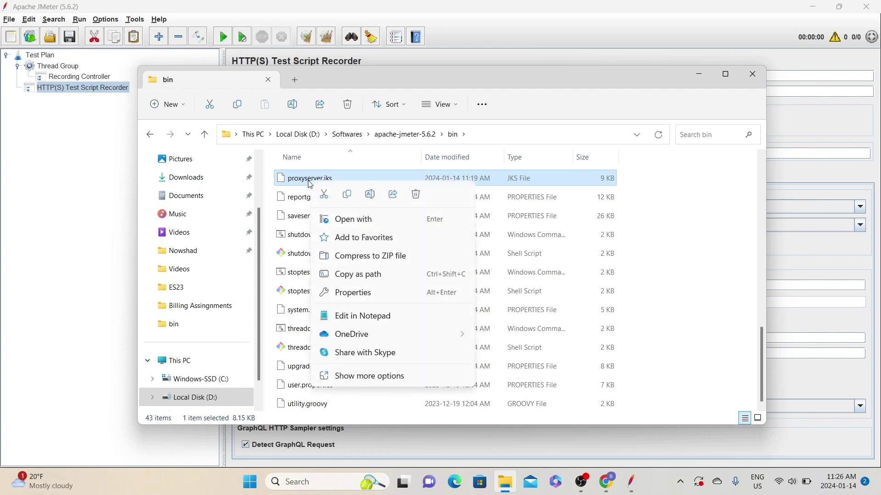
left_click(417, 194)
left_click(698, 76)
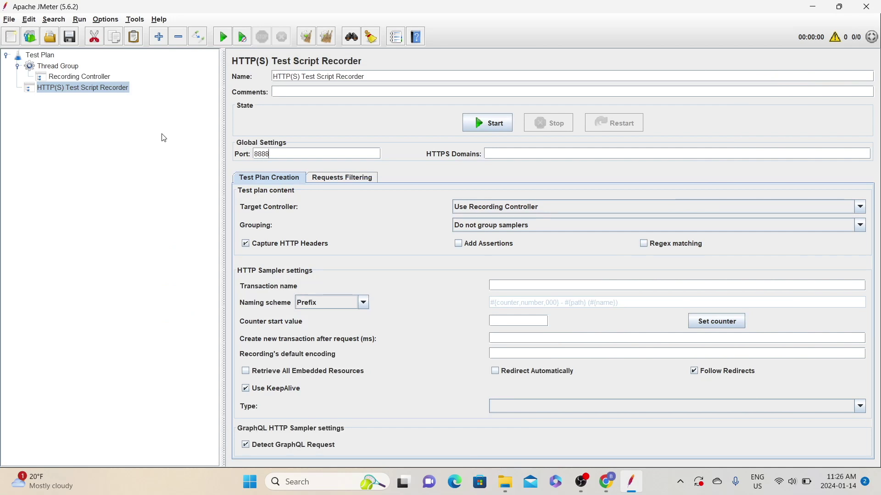
Step: Start the script recorder to generate a new root CA certificate, acknowledge its details, and check the bin folder for the new files
left_click(489, 124)
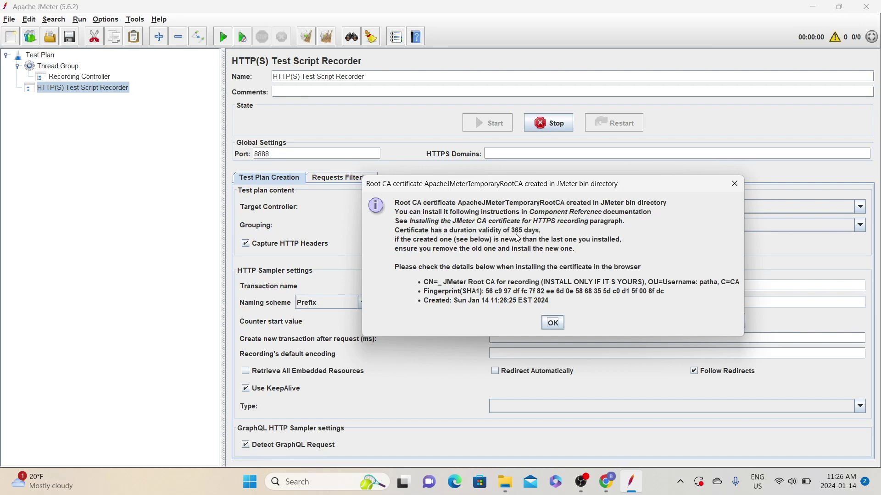
key("Return")
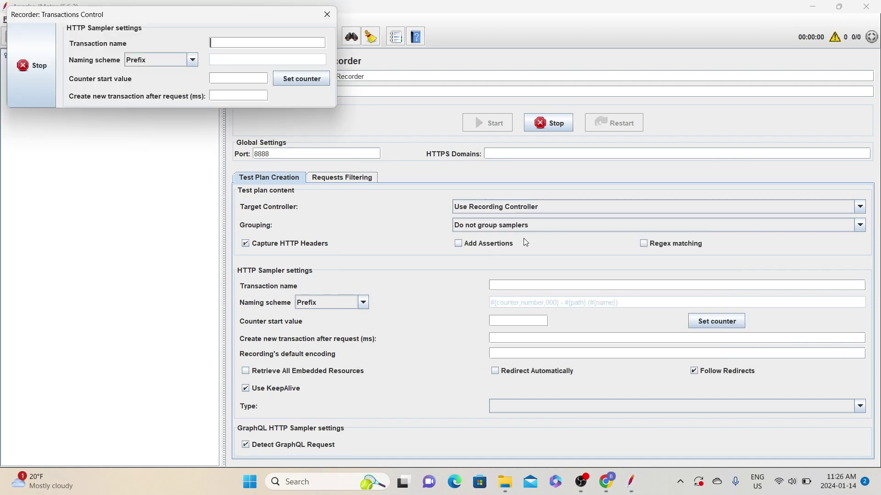
left_click(41, 53)
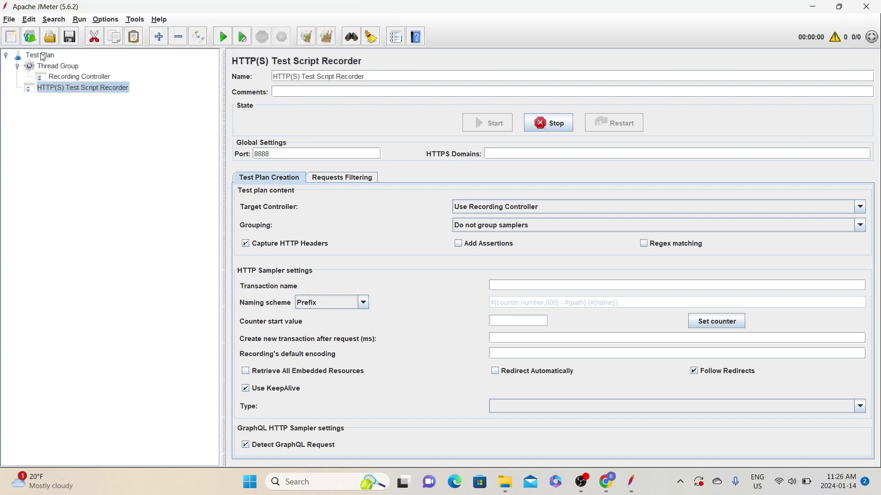
left_click(505, 481)
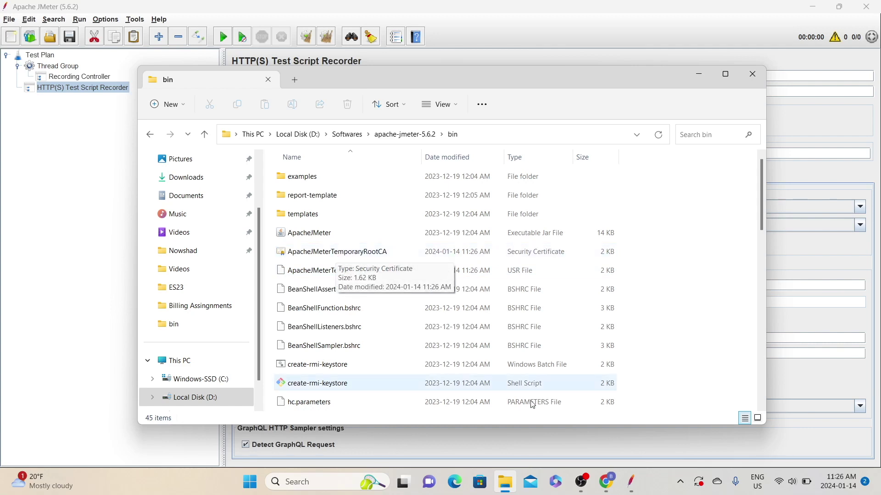
Step: Switch to Chrome, open its certificate manager and choose ApacheJMeterTemporaryRootCA for import under Trusted Root Certification Authorities
left_click(614, 486)
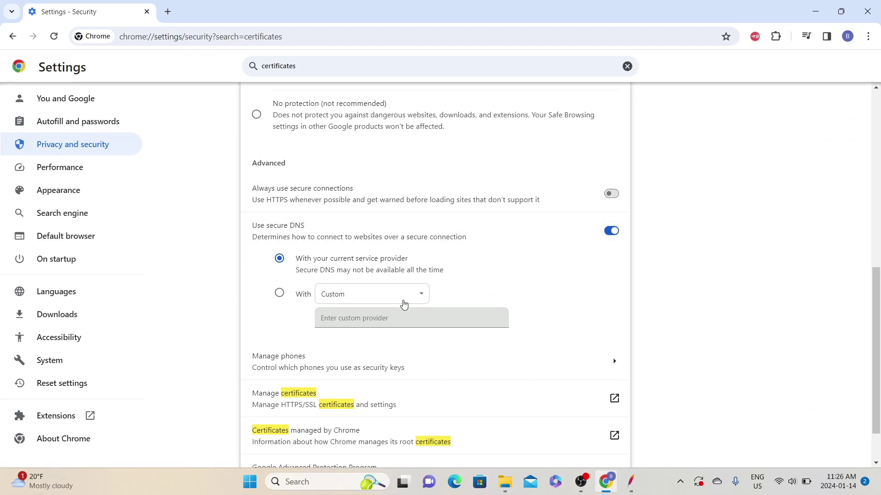
left_click(281, 406)
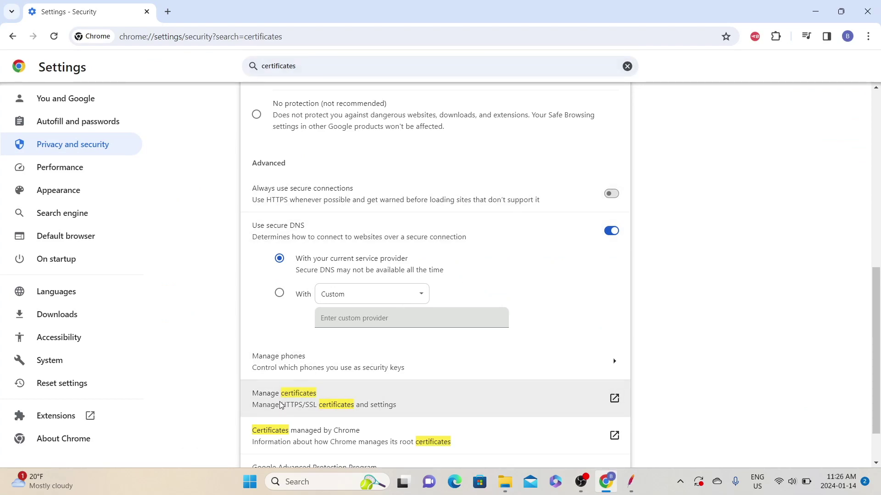
left_click(207, 46)
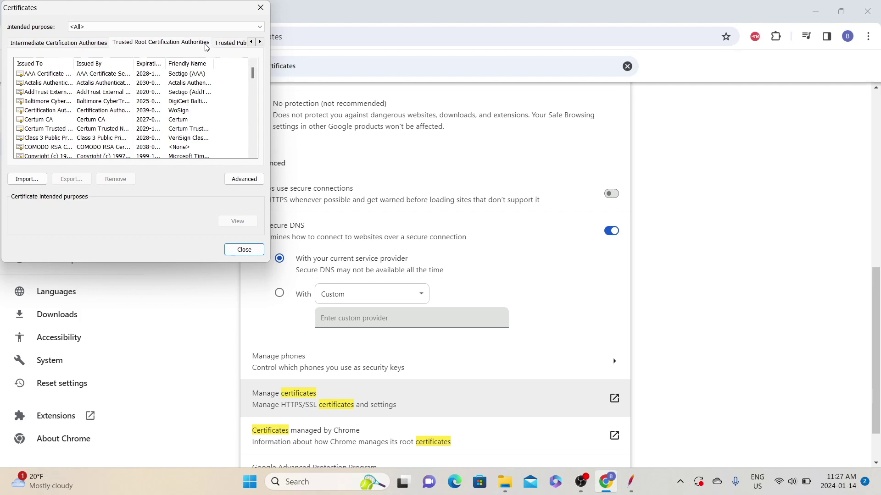
left_click(27, 182)
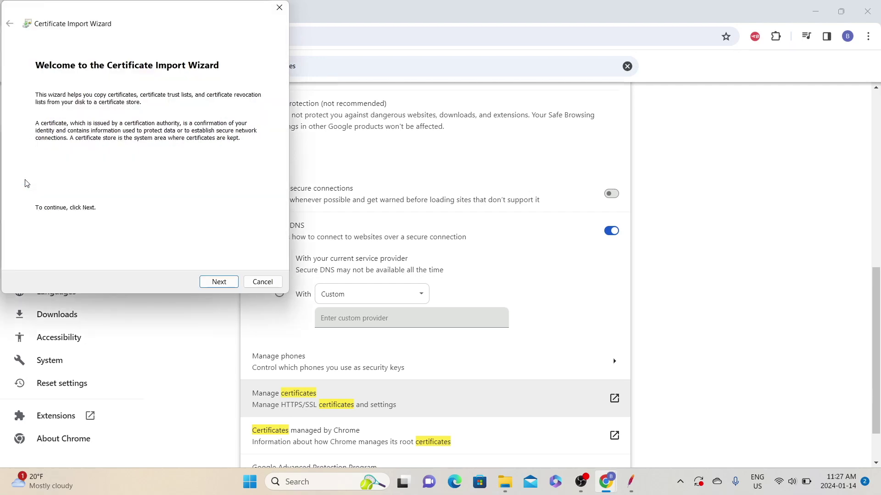
left_click(229, 282)
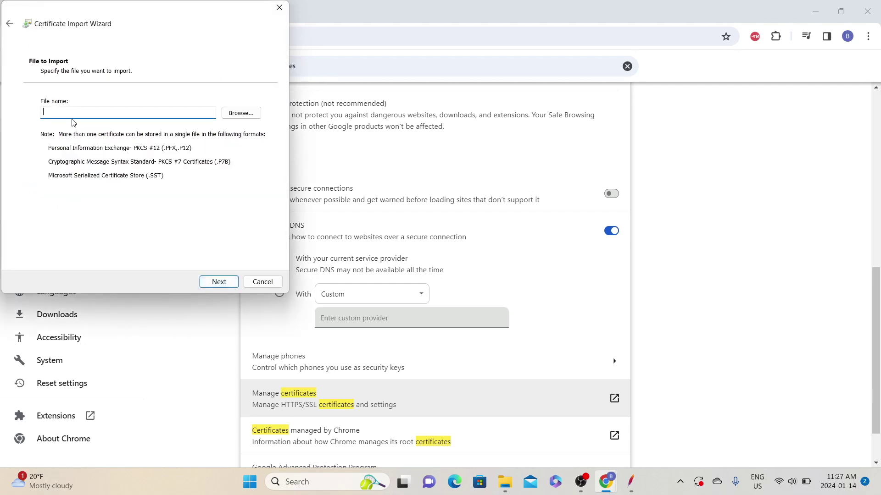
left_click(240, 112)
left_click(160, 164)
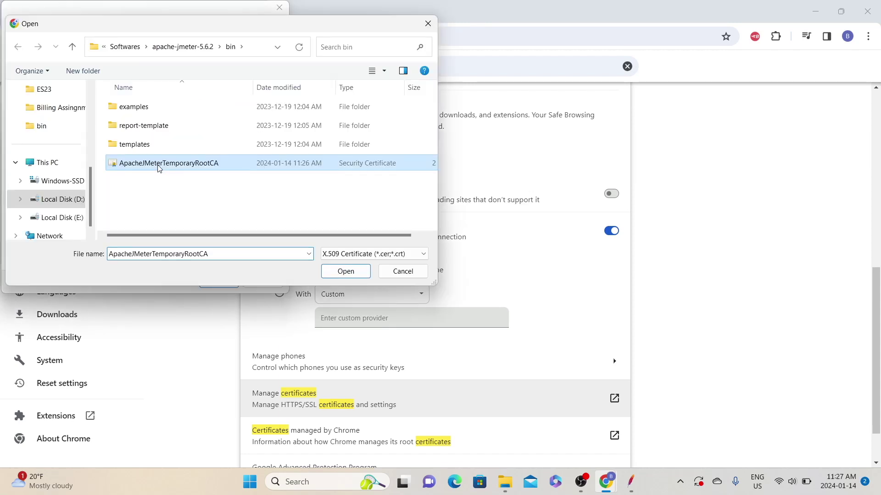
left_click(346, 273)
left_click(227, 283)
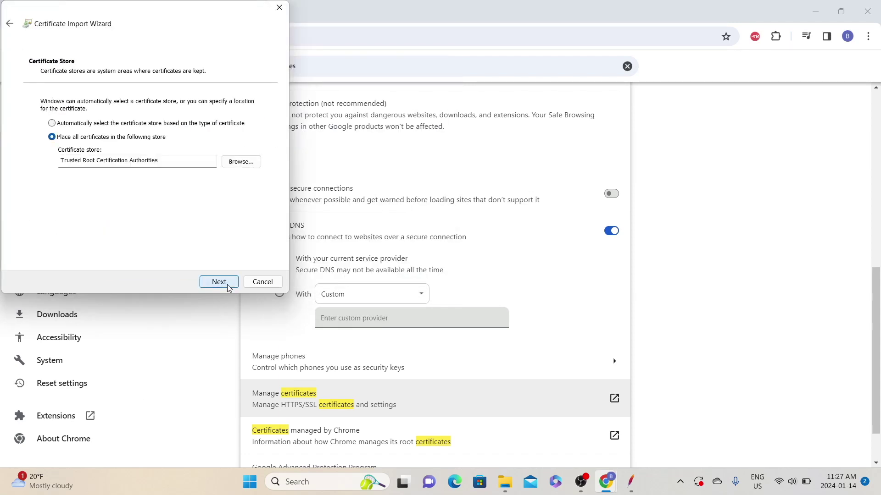
Step: Keep Trusted Root Certification Authorities as the certificate store, finish the import and agree to install the certificate
left_click_drag(61, 159, 165, 171)
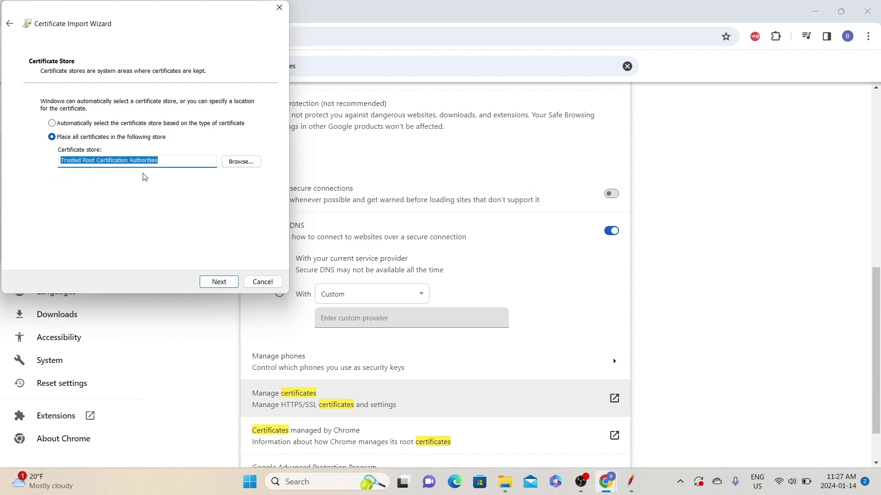
left_click(243, 164)
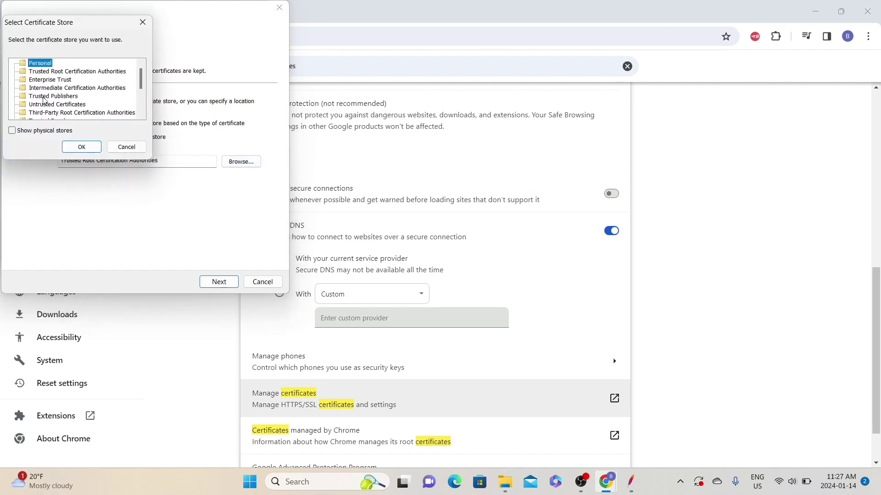
left_click(136, 147)
left_click(220, 282)
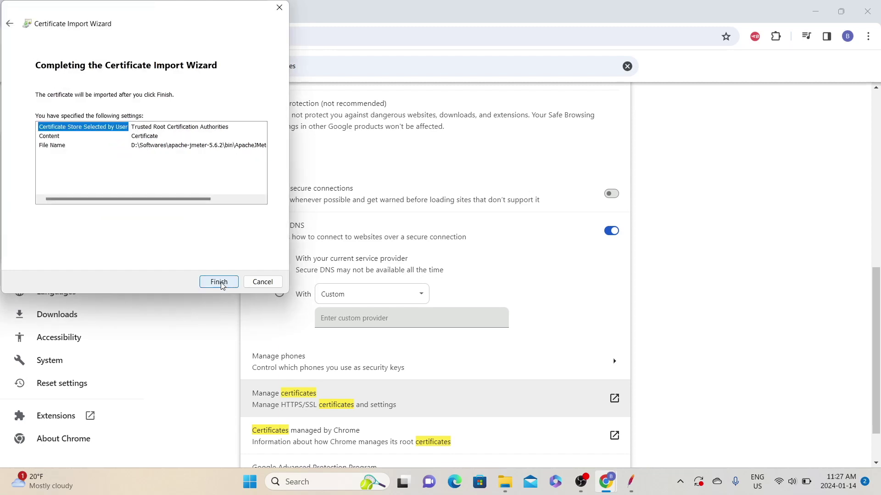
left_click(220, 282)
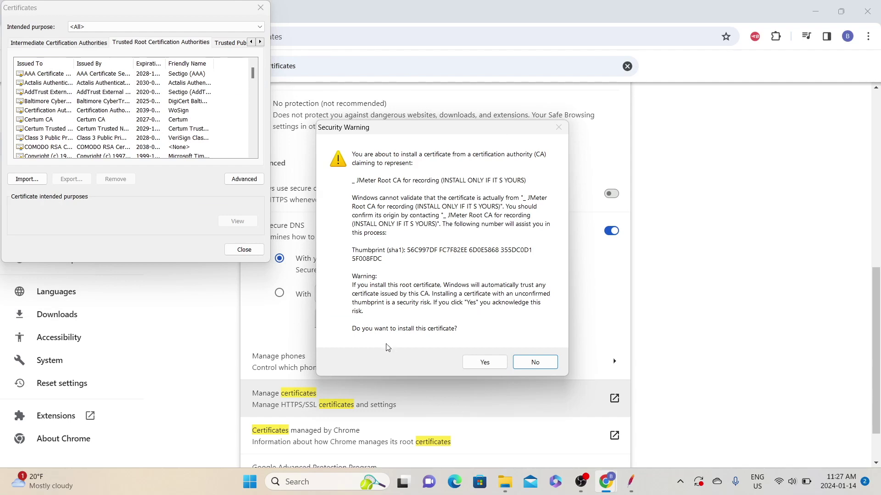
left_click(489, 362)
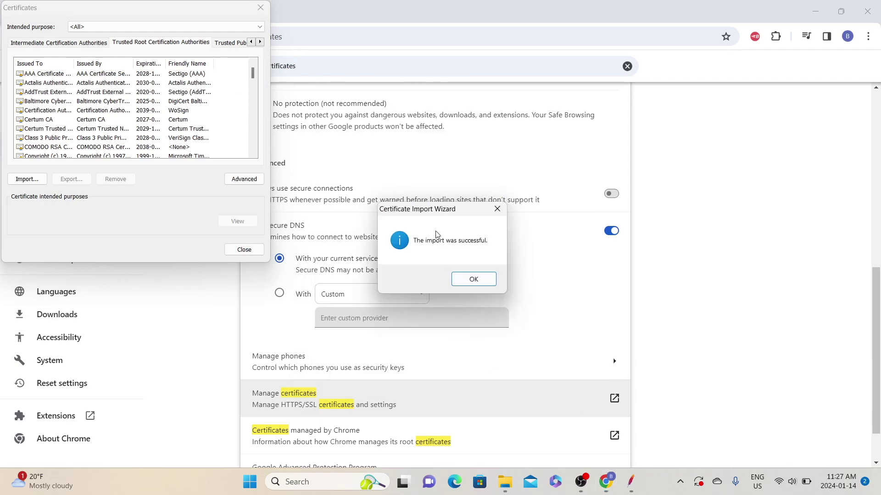
left_click(476, 280)
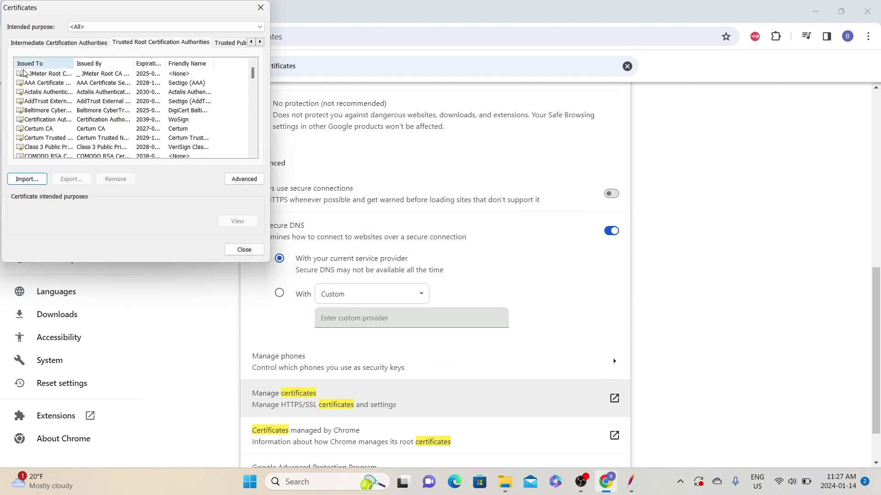
Step: View the imported JMeter Root CA certificate's validity dates, and close the certificate windows
double_click(51, 76)
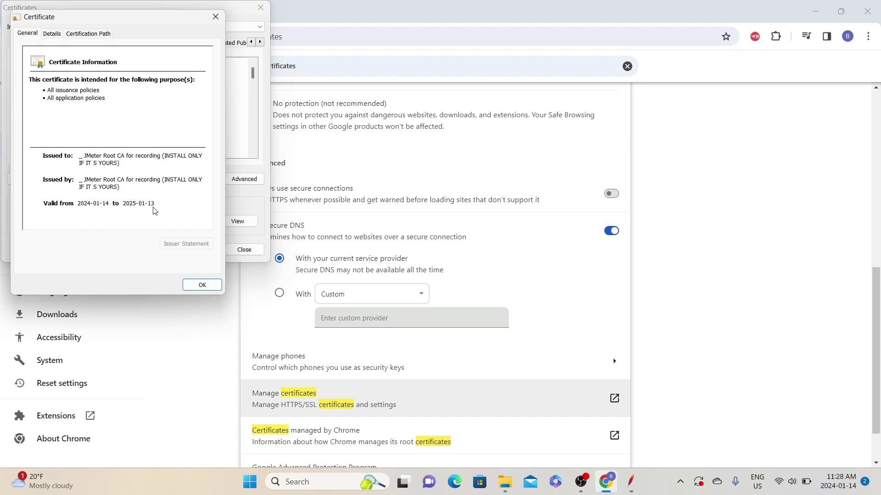
left_click(201, 285)
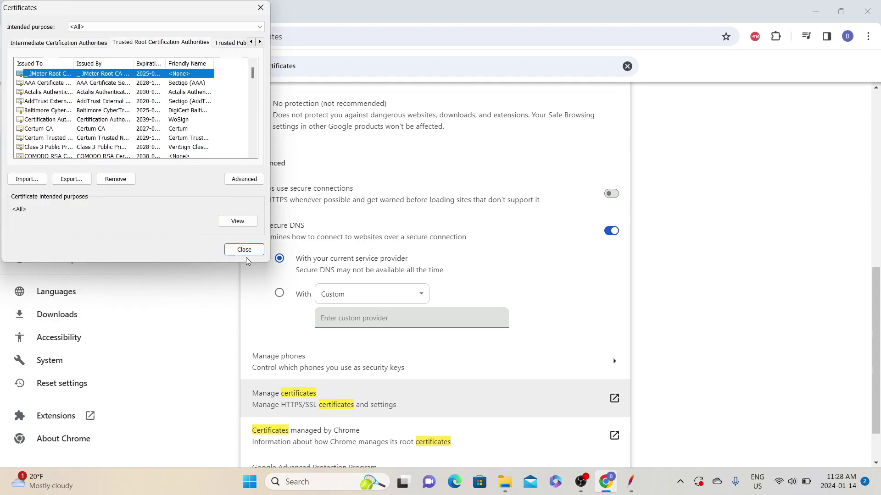
left_click(246, 254)
Step: Search Chrome's settings for "proxy" and open the computer's proxy settings
double_click(302, 57)
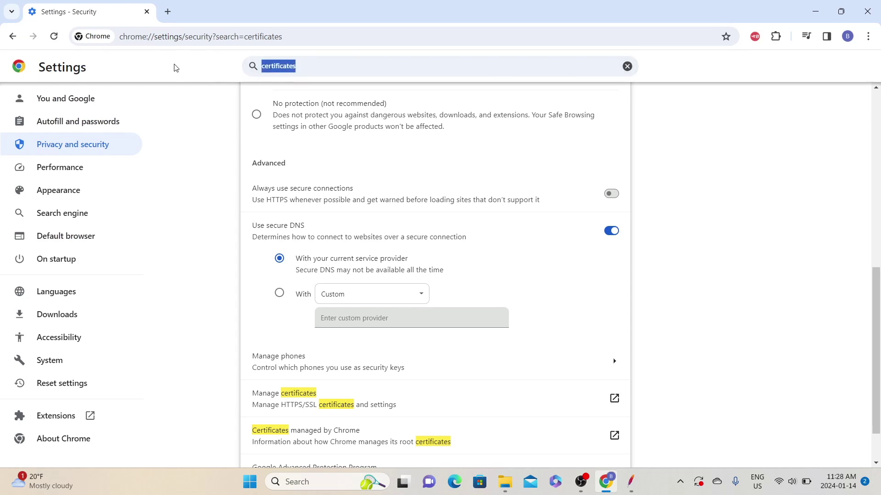
type("proxy")
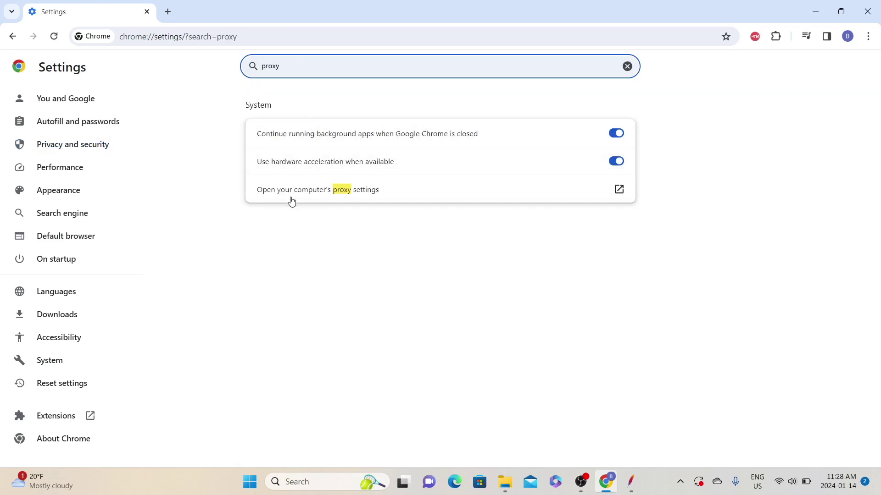
left_click(362, 195)
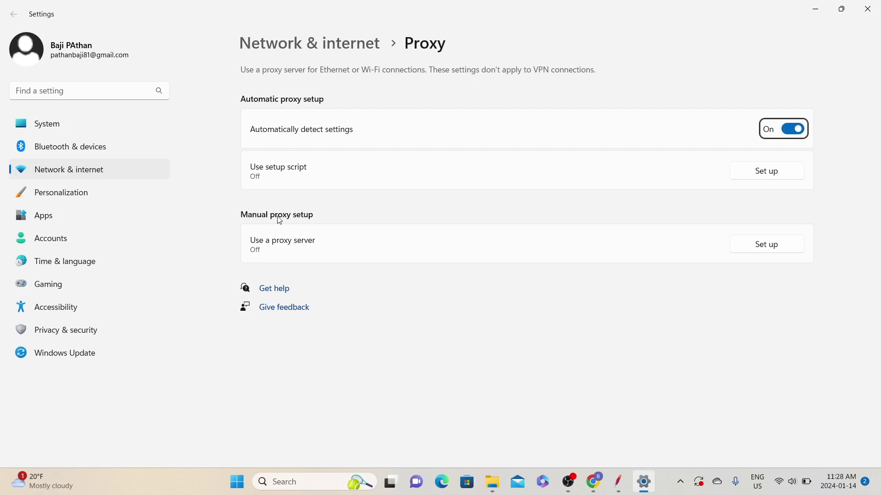
left_click(770, 247)
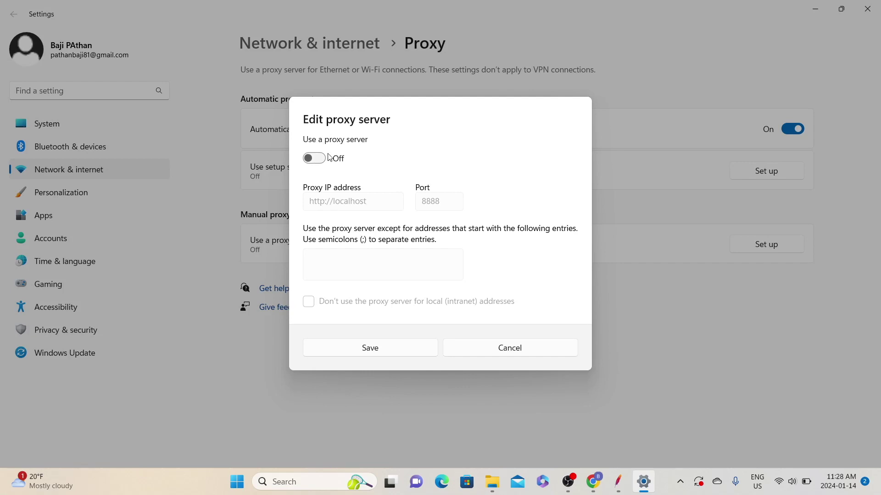
left_click(315, 160)
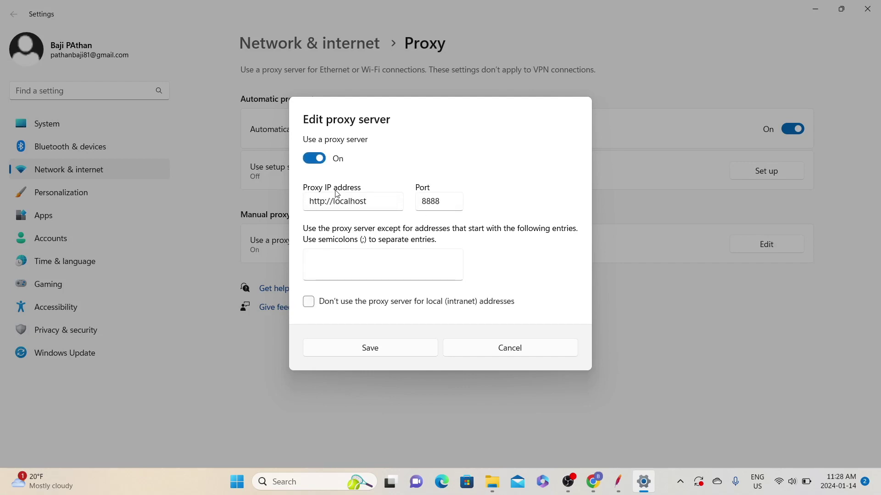
left_click(349, 204)
key("ctrl+a")
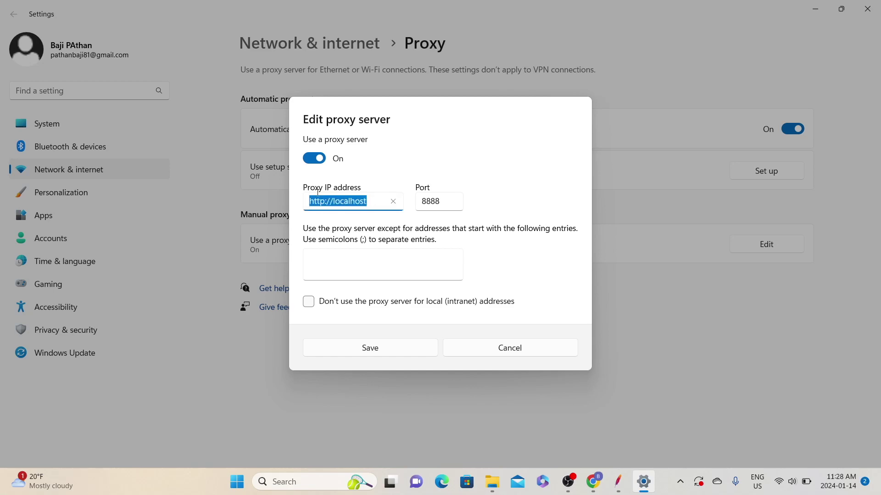
left_click(424, 188)
left_click_drag(432, 202, 439, 201)
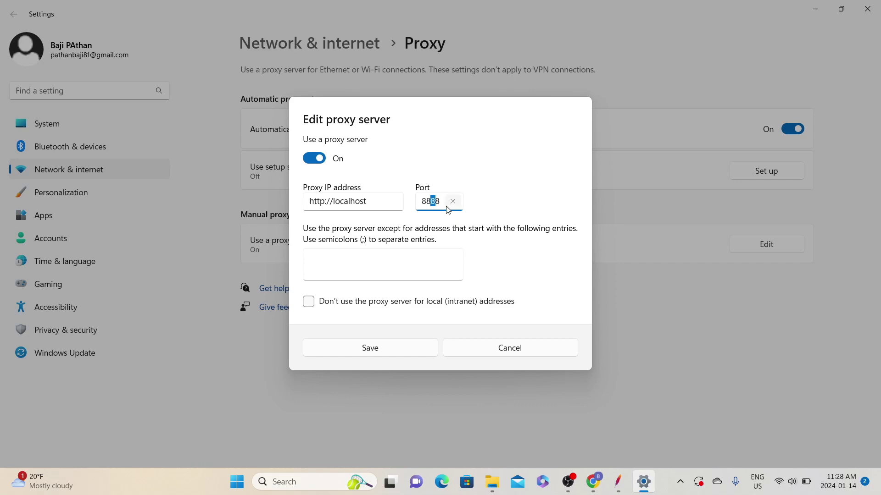
left_click(389, 348)
key("alt+Tab")
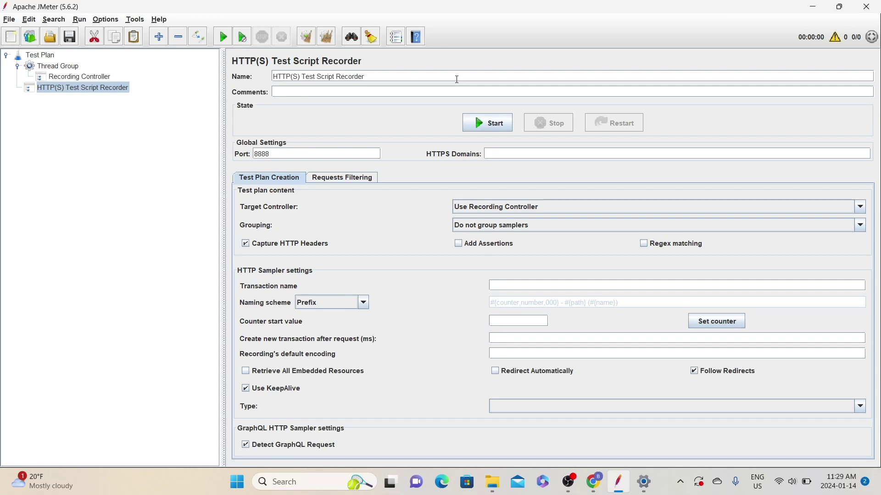
Step: Add a Transaction Controller to the Thread Group and name it 01_Home Page
left_click(69, 70)
right_click(69, 70)
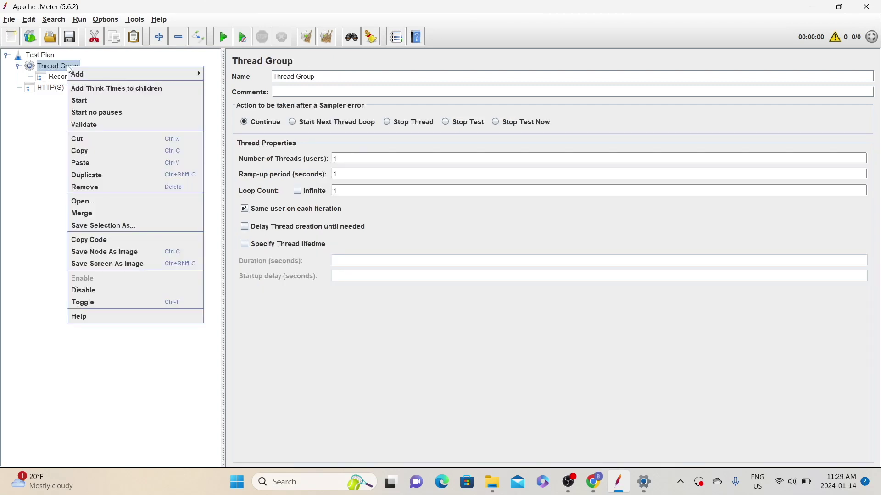
mouse_move(101, 74)
mouse_move(254, 87)
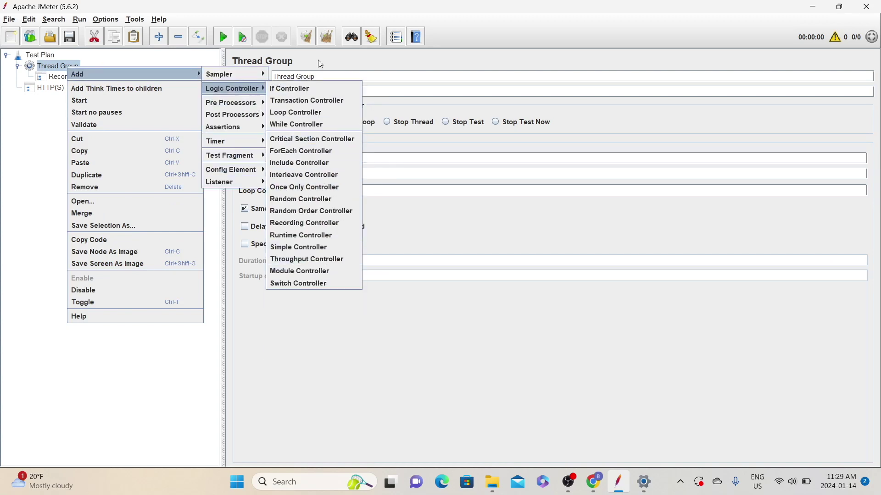
left_click(307, 101)
type("01_Home Page")
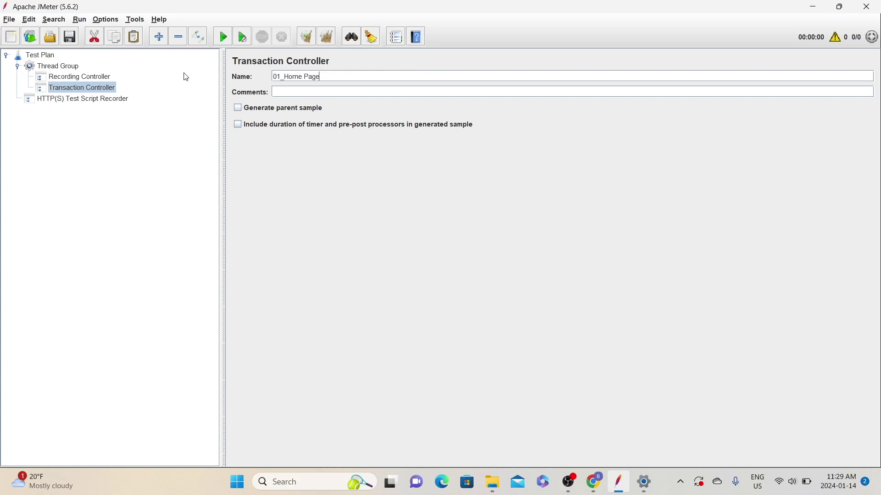
Step: Add another Transaction Controller to the Thread Group and name it 02_Find Flights
left_click(72, 67)
right_click(72, 69)
mouse_move(138, 75)
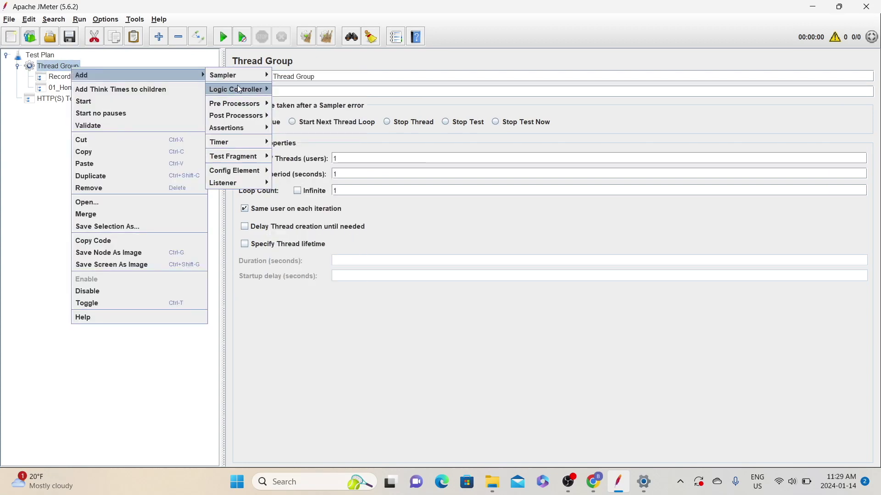
mouse_move(238, 89)
left_click(302, 101)
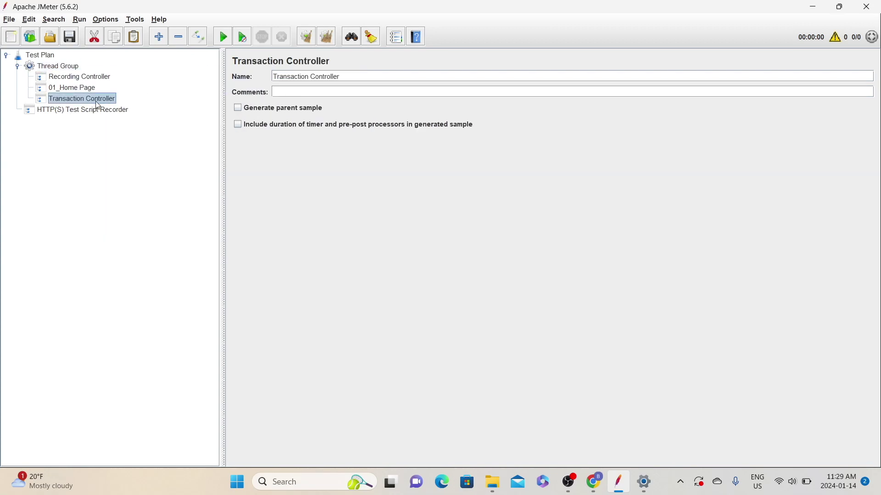
triple_click(353, 78)
type("02_Find Flights")
Step: Add a third Transaction Controller to the Thread Group and name it 03_Choose Flights
left_click(62, 65)
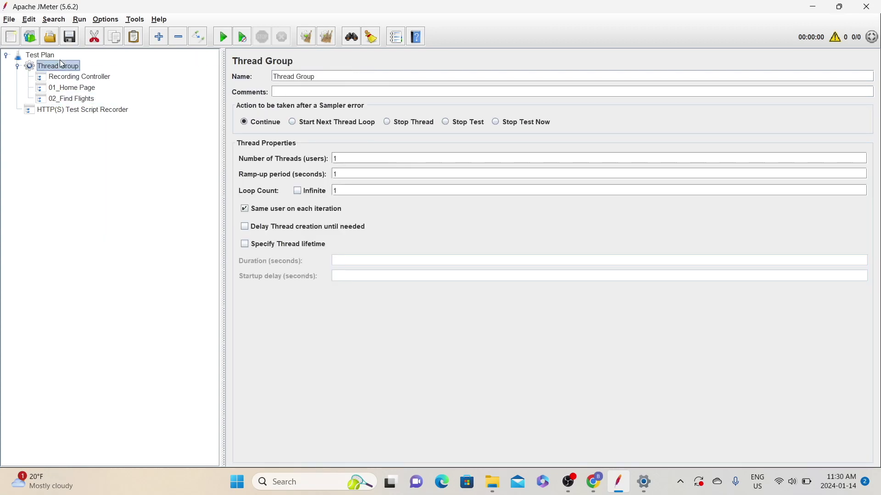
right_click(59, 59)
left_click(49, 66)
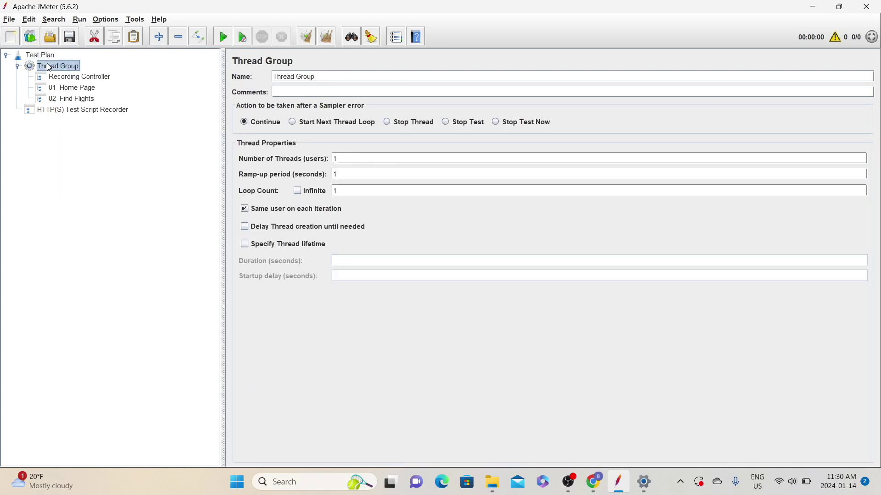
right_click(91, 67)
mouse_move(92, 70)
mouse_move(243, 84)
left_click(303, 97)
type("03_Choose Flights")
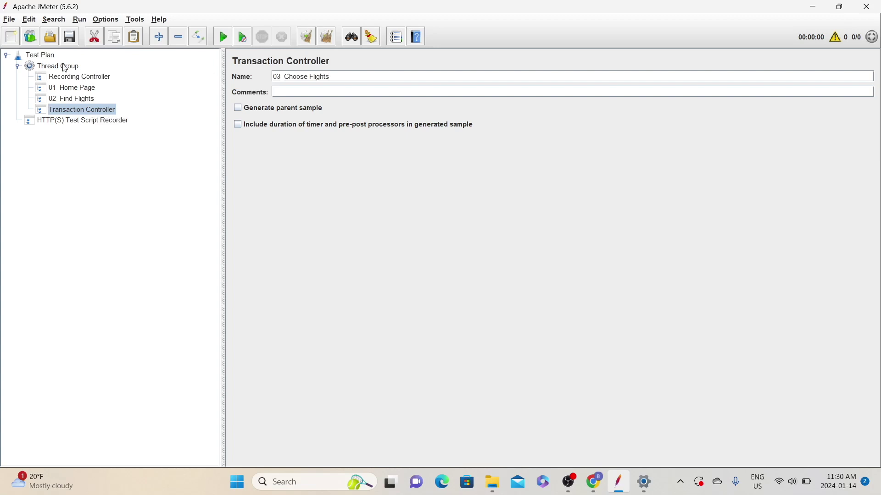
Step: Add a fourth Transaction Controller to the Thread Group and name it 04_Purchase
left_click(65, 67)
right_click(65, 68)
mouse_move(182, 74)
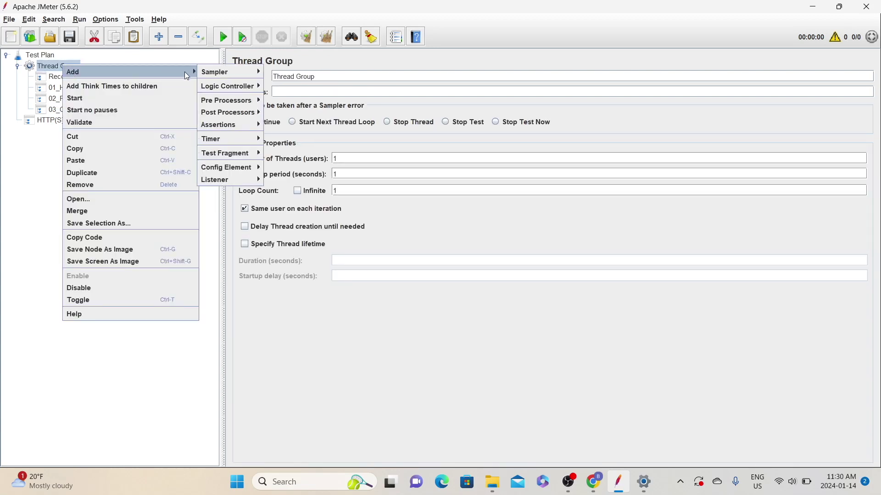
mouse_move(229, 86)
left_click(303, 98)
type("04_Purchase")
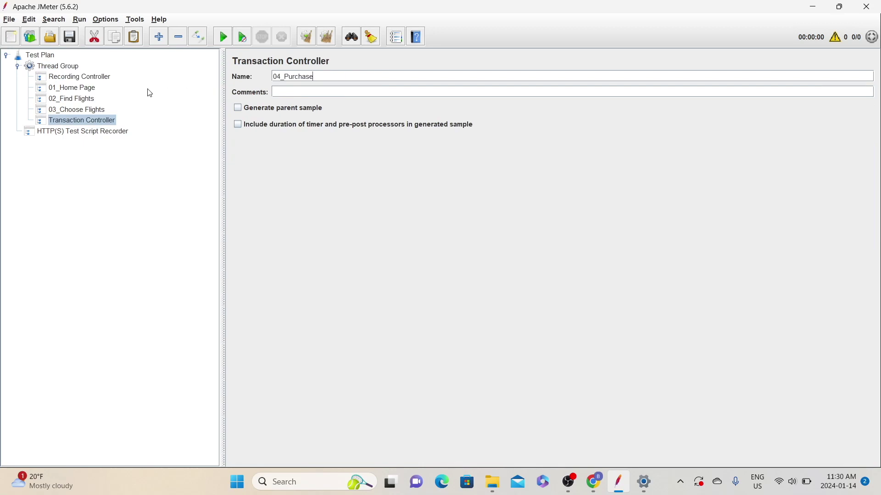
left_click(82, 110)
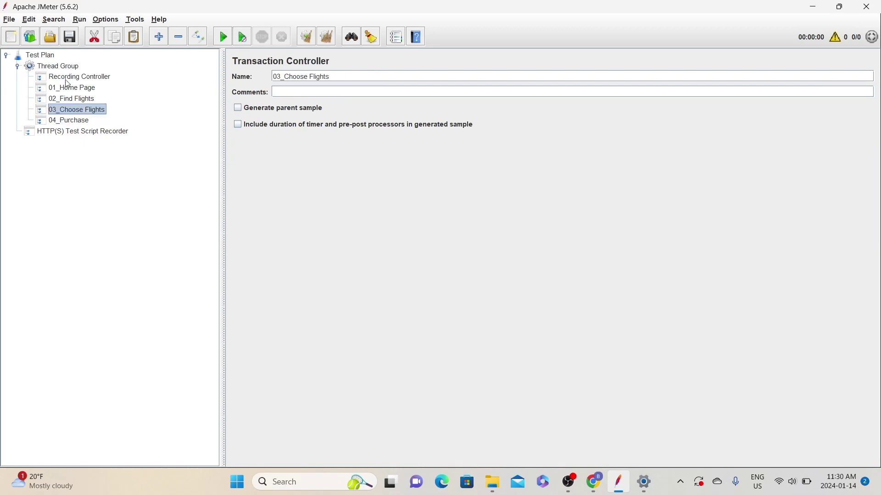
left_click(73, 87)
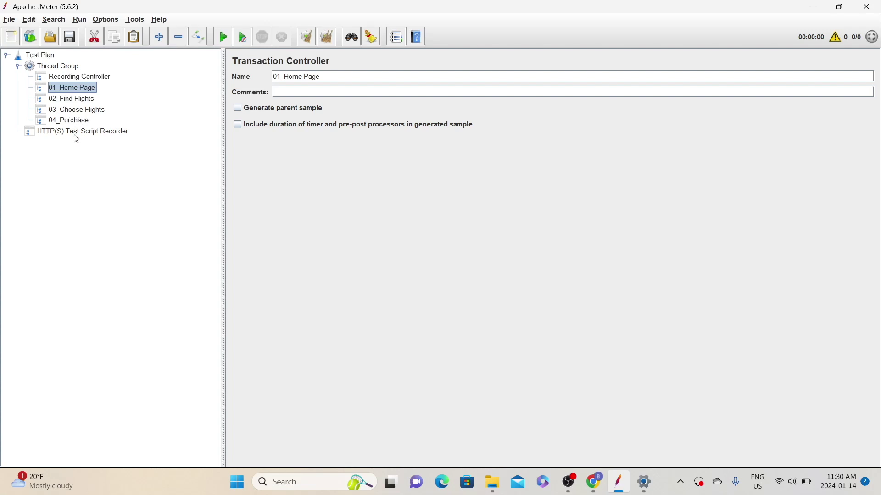
Step: Cut the Recording Controller out of the Thread Group
left_click(78, 78)
right_click(78, 78)
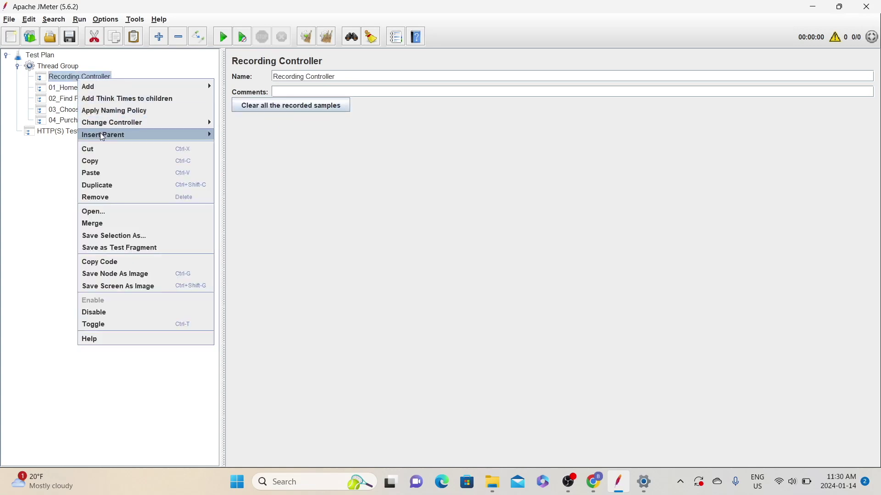
left_click(91, 149)
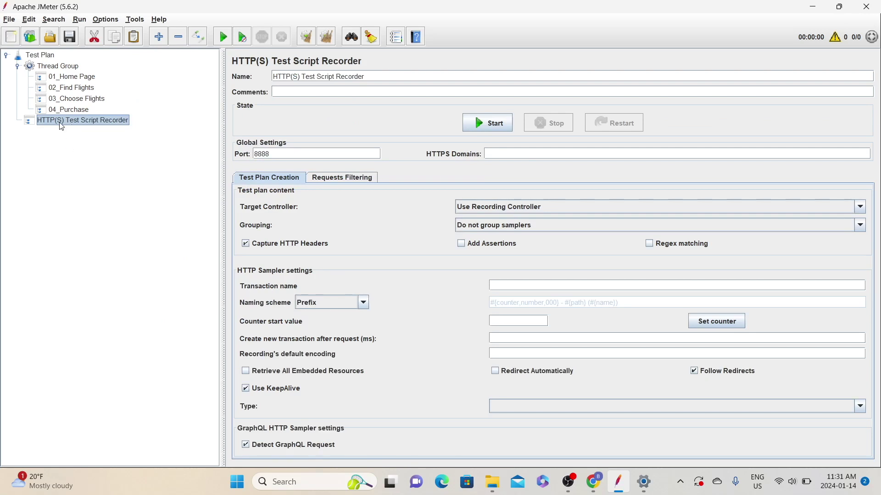
Step: Add a View Results Tree listener under the HTTP(S) Test Script Recorder
right_click(62, 123)
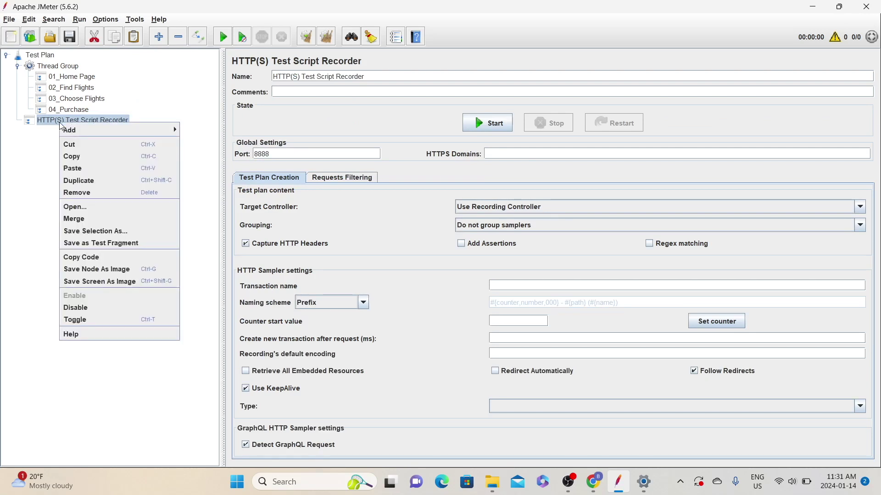
mouse_move(91, 130)
mouse_move(224, 156)
left_click(282, 156)
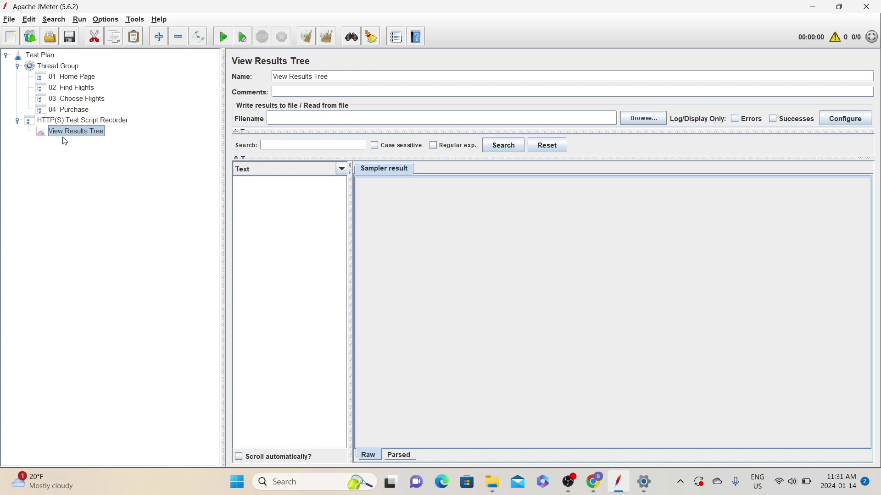
Step: Set the script recorder's target controller to Test Plan > Thread Group > 01_Home Page
left_click(79, 121)
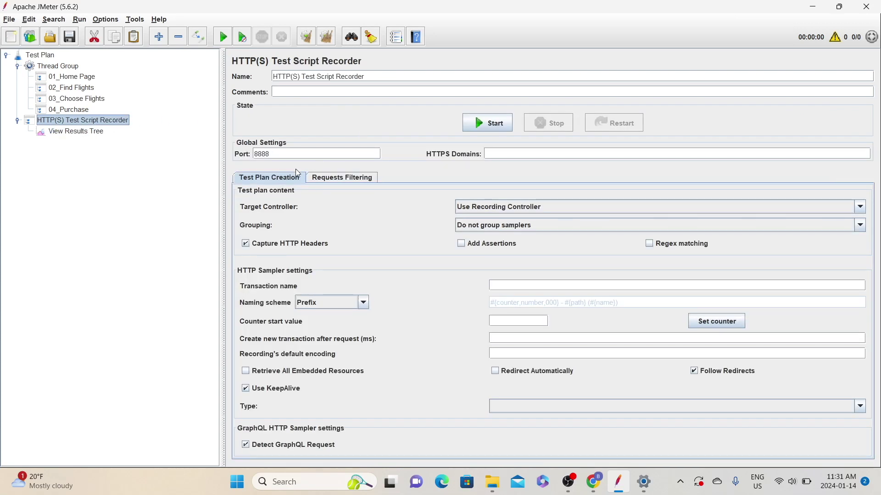
left_click(507, 210)
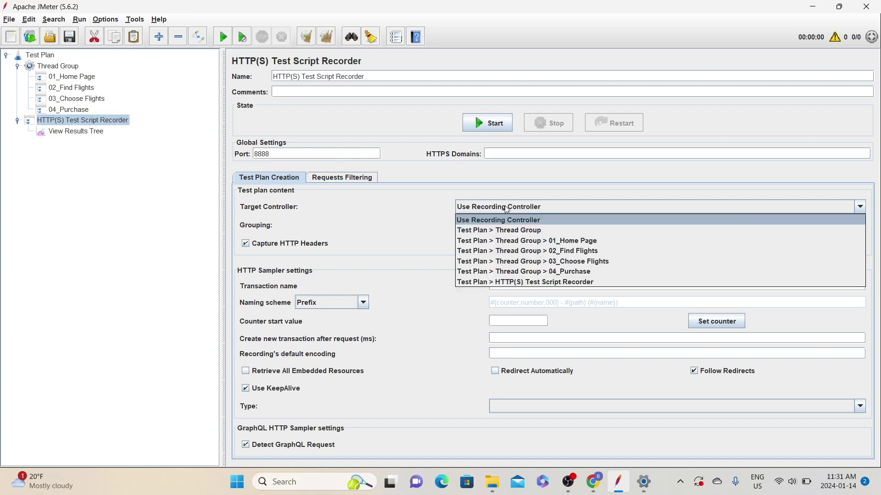
left_click(530, 242)
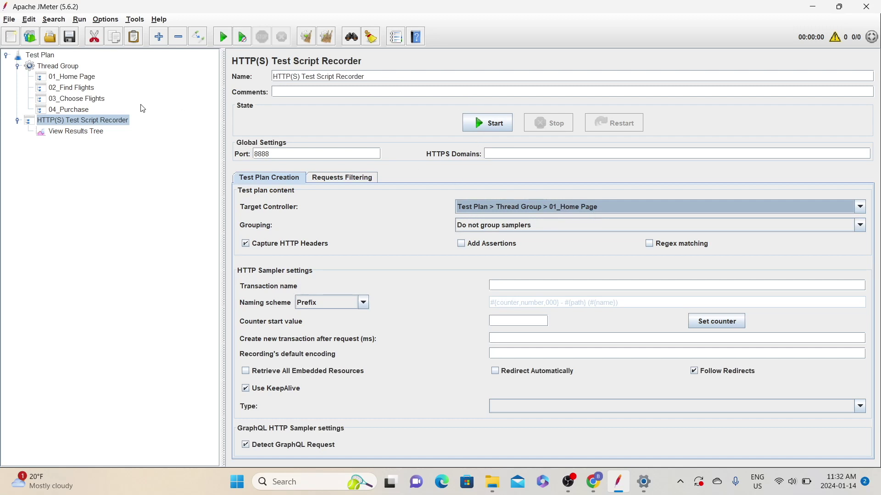
Step: Add blazedemo.* as a URL pattern to include in the recorder's request filtering
left_click(356, 182)
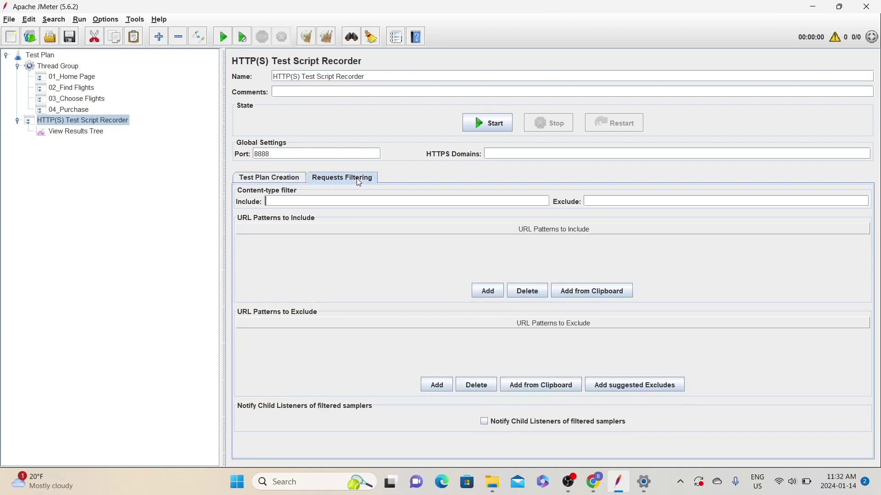
left_click(487, 291)
double_click(302, 239)
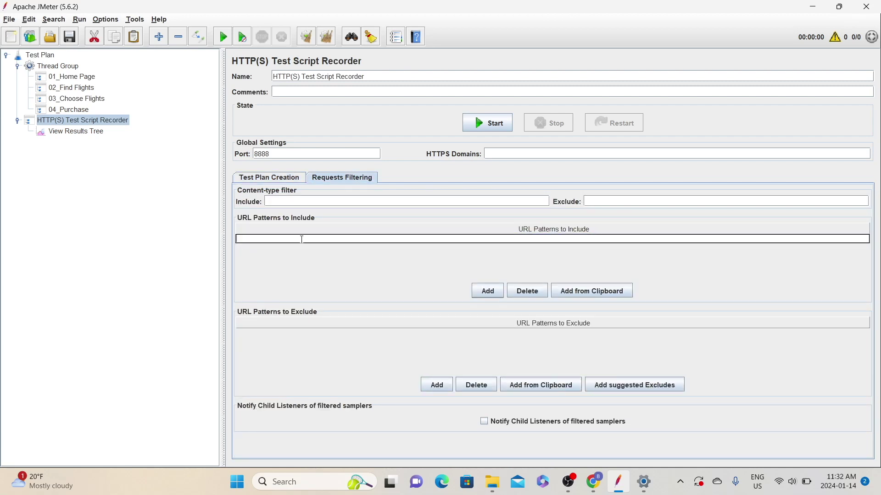
type("ba")
key("BackSpace")
type("lazedemo.*")
Step: Return to the recorder's test plan creation settings, start recording and acknowledge the root CA certificate notice
left_click(284, 180)
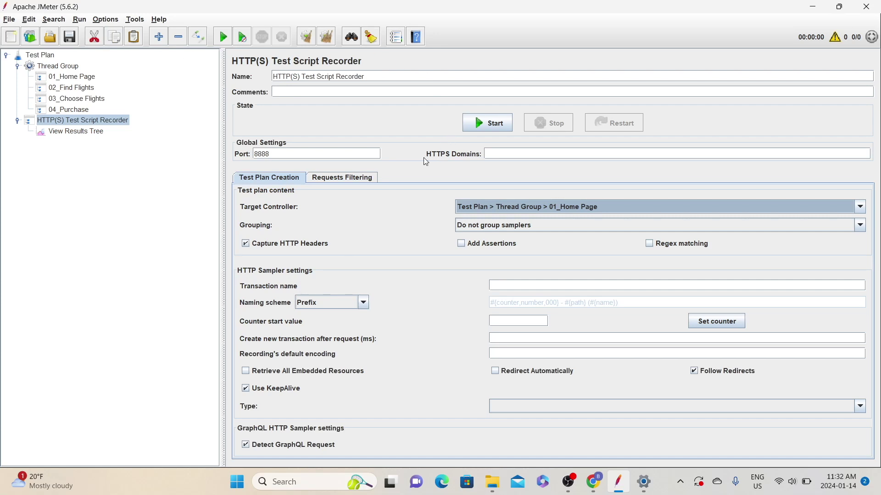
left_click(484, 123)
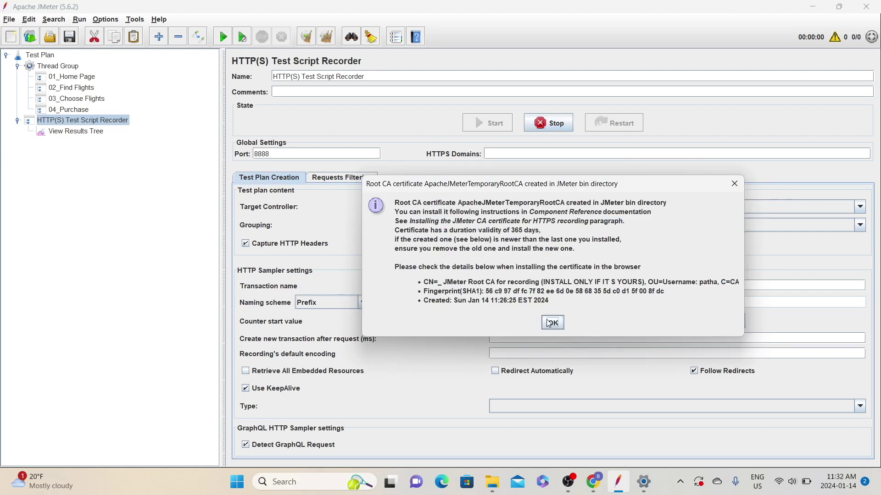
left_click(550, 322)
Step: Switch to Chrome, open a new Incognito window and move the recorder's transactions control window clear of the address bar
mouse_move(593, 484)
left_click(589, 453)
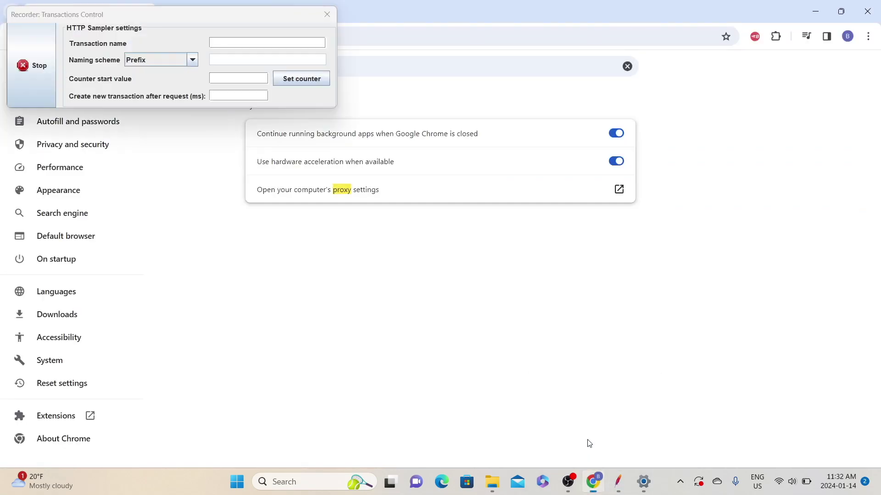
left_click(868, 37)
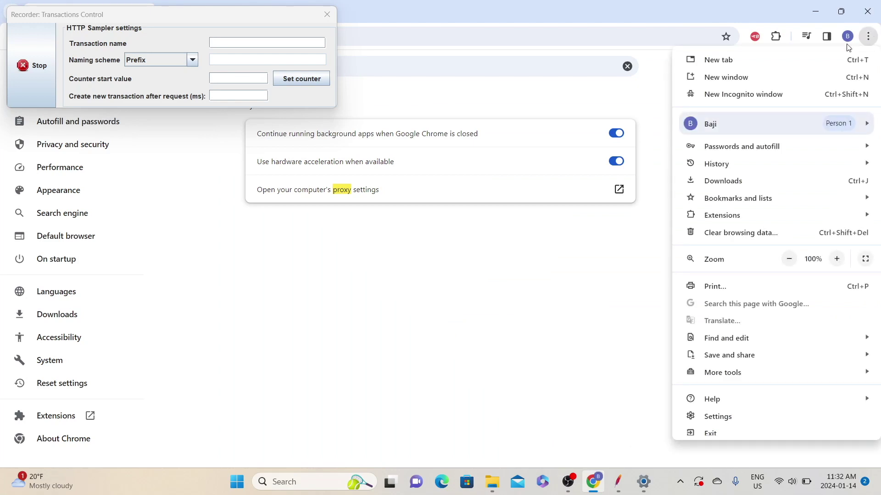
left_click(743, 100)
left_click_drag(232, 18, 605, 119)
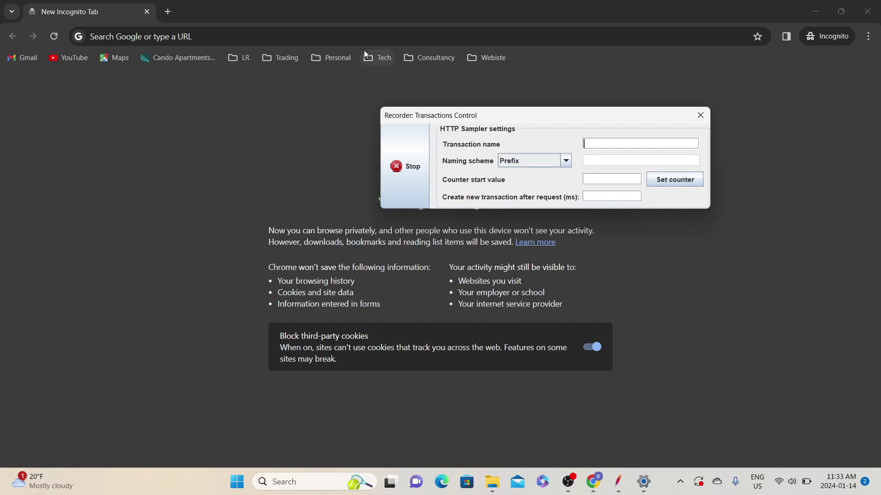
left_click(277, 41)
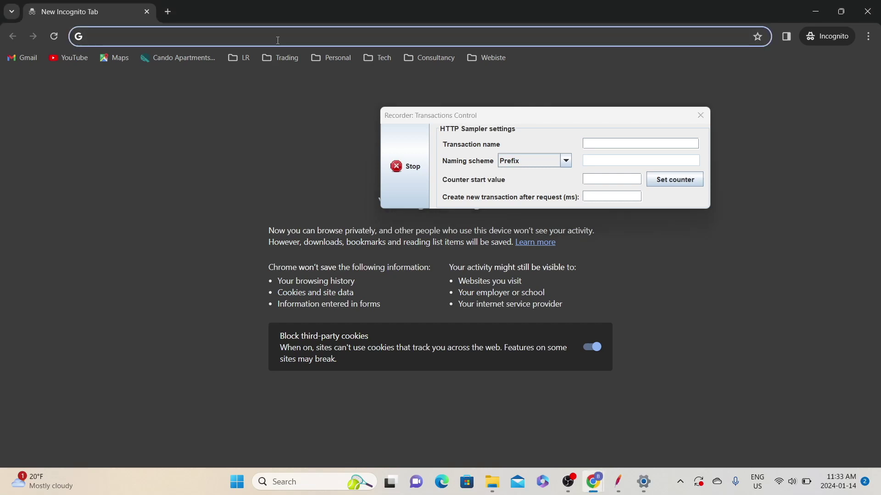
type("https://b")
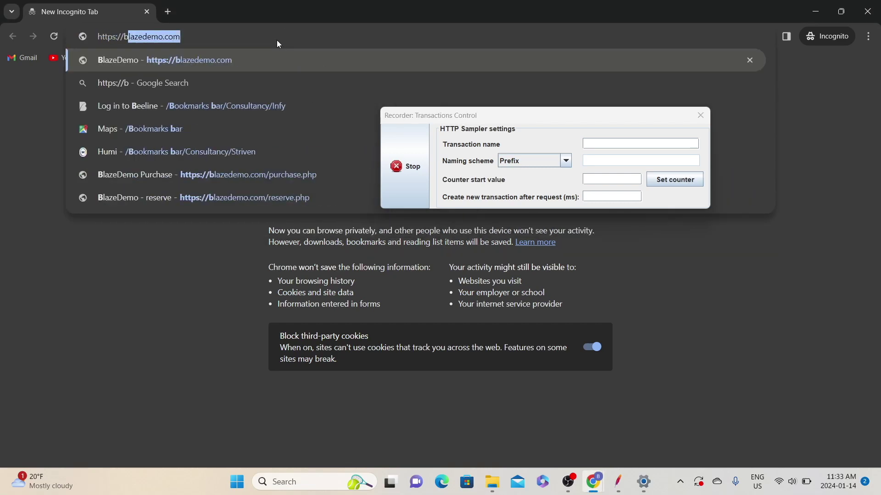
type("l")
key("Return")
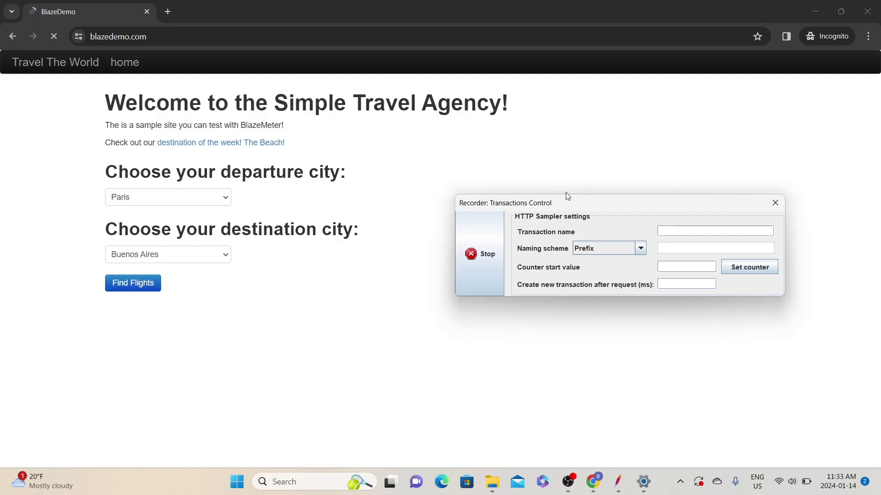
Step: Switch back to JMeter and set the recorder's target controller to Test Plan > Thread Group > 02_Find Flights
left_click(617, 484)
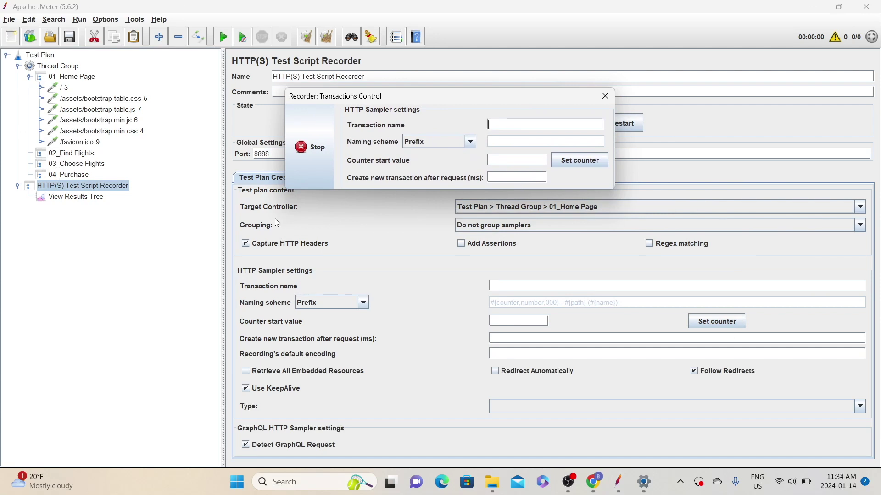
left_click_drag(482, 96, 401, 48)
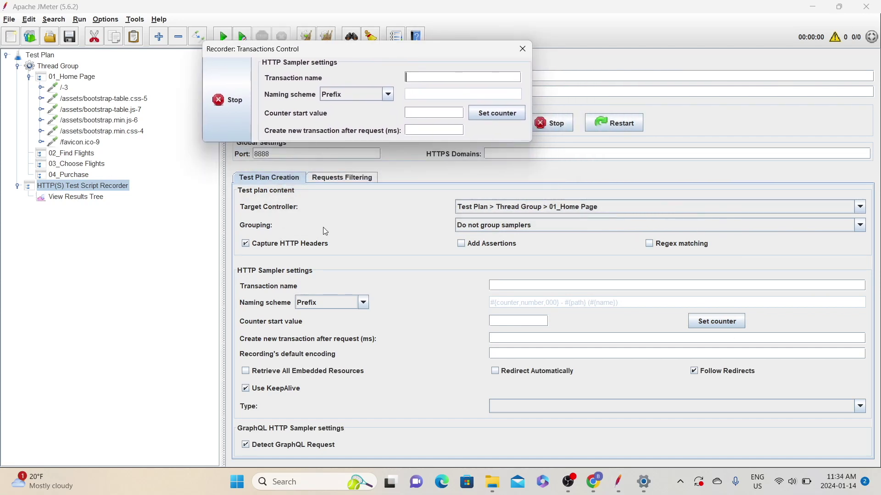
left_click(566, 208)
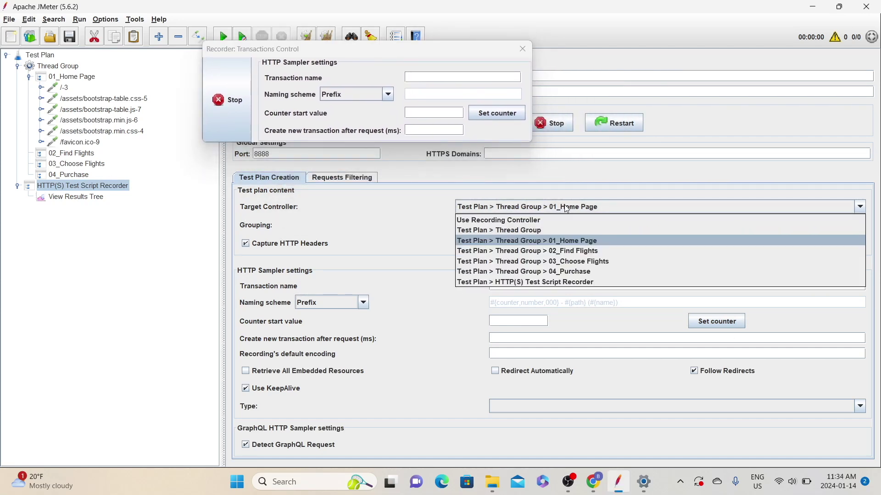
left_click(574, 251)
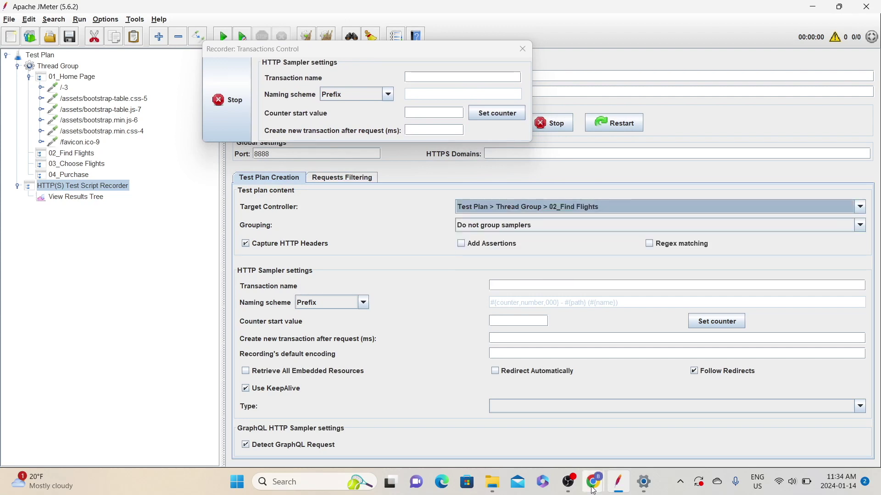
Step: Switch to Chrome, move the recorder window clear of the form and find flights from Boston to Berlin
left_click(593, 482)
left_click_drag(348, 53, 612, 188)
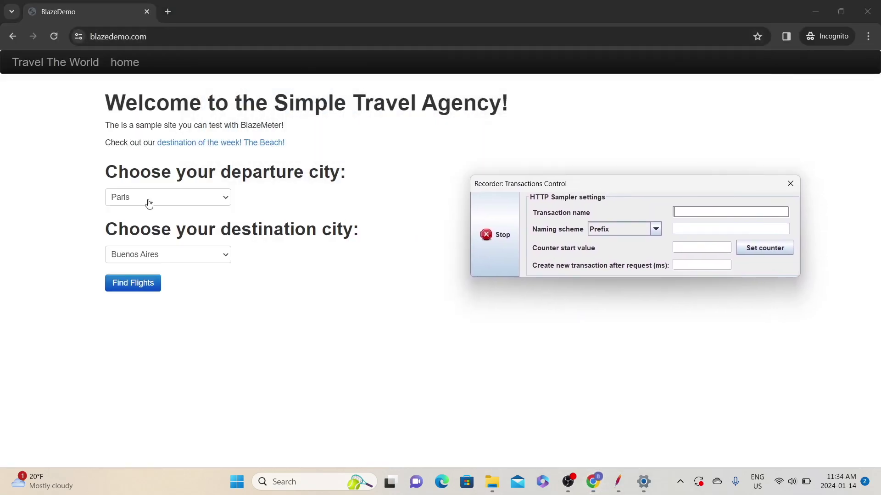
left_click(179, 201)
left_click(137, 234)
left_click(134, 255)
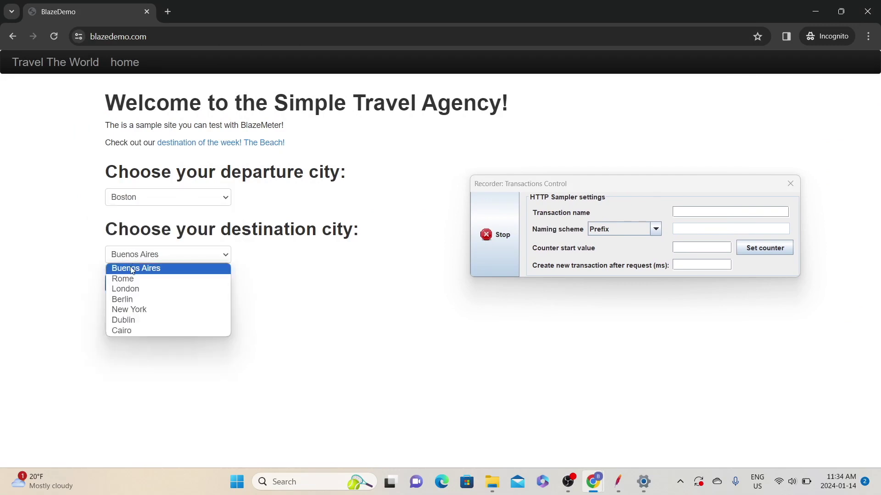
left_click(139, 299)
left_click(138, 286)
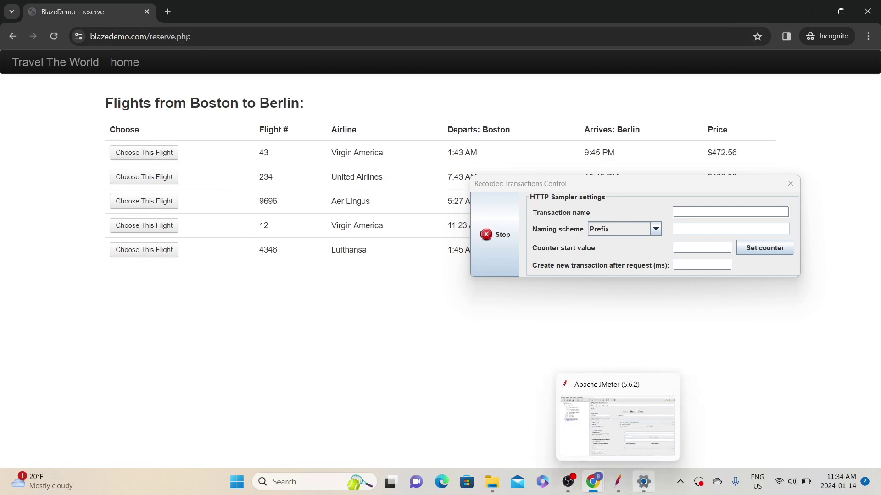
Step: Switch back to JMeter and inspect the reserve.php request recorded under 02_Find Flights
left_click(618, 482)
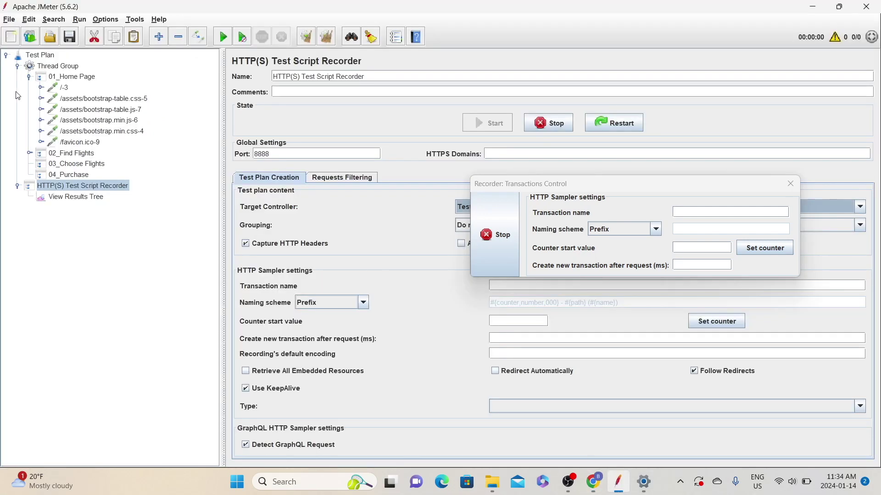
left_click(29, 153)
left_click(72, 164)
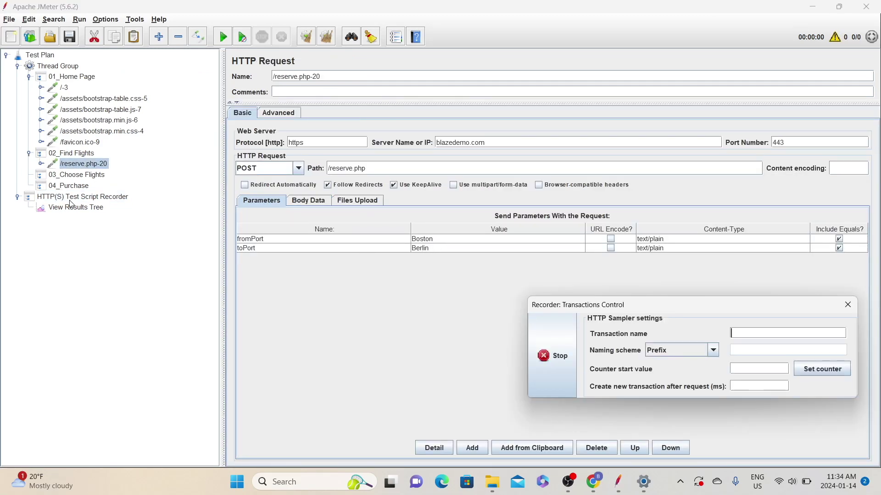
Step: Set the script recorder's target controller to Test Plan > Thread Group > 03_Choose Flights
left_click(73, 200)
left_click(555, 206)
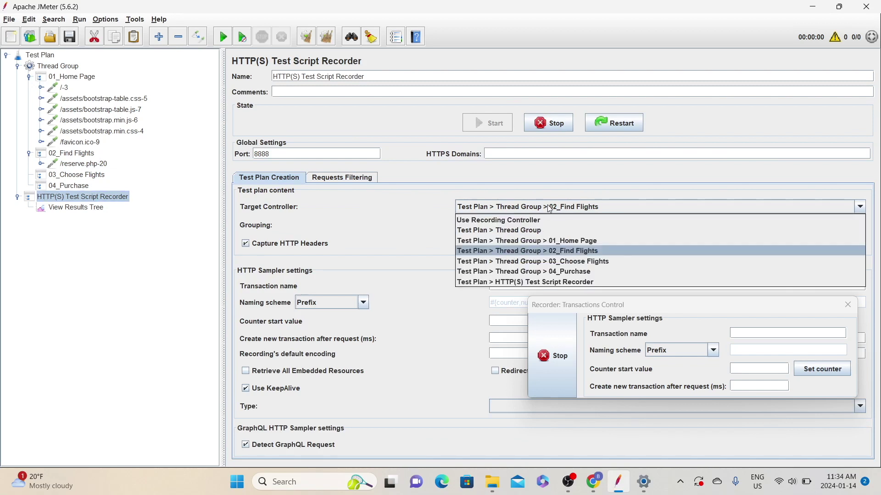
left_click(547, 262)
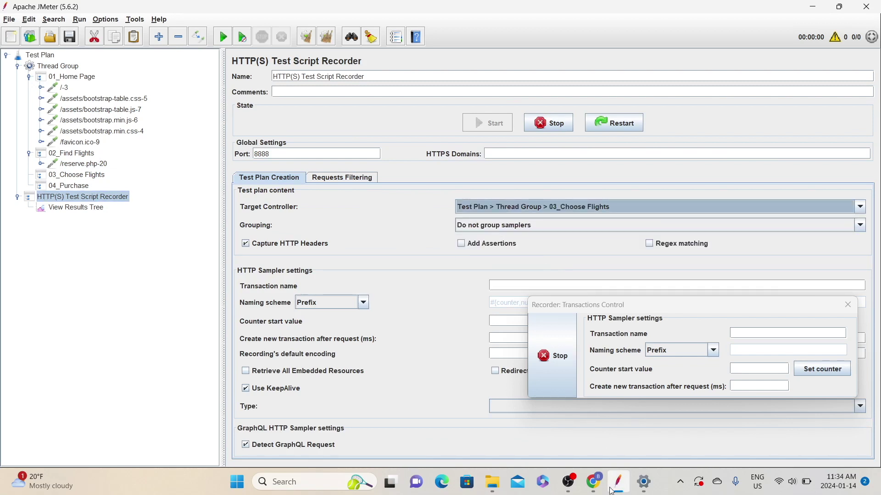
Step: Switch to the BlazeDemo Incognito window and choose one of the listed Boston to Berlin flights
left_click(593, 482)
left_click(613, 389)
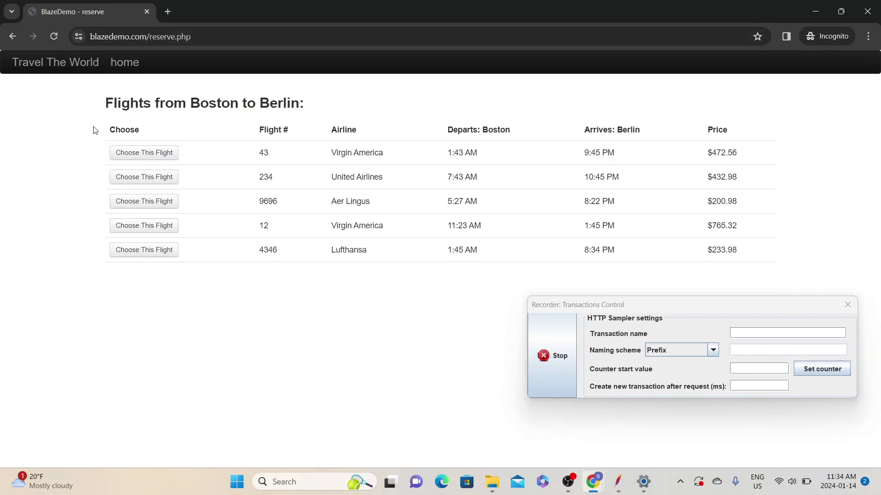
left_click(163, 186)
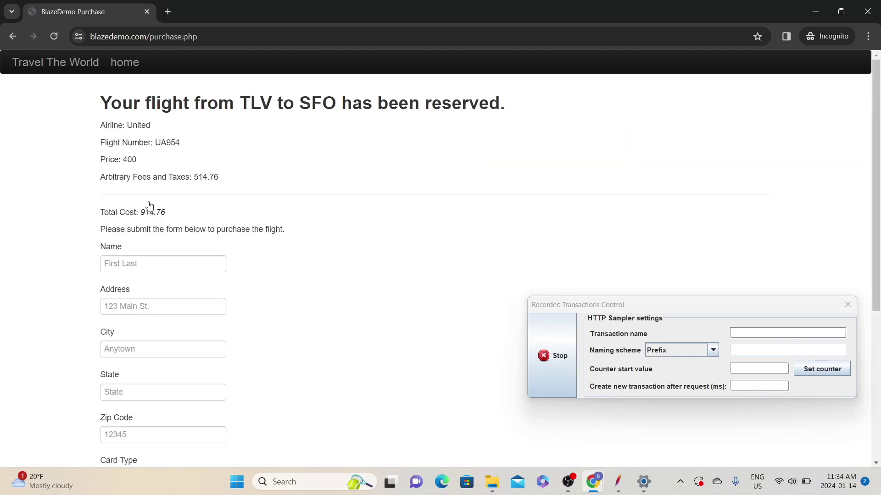
Step: Return to JMeter and set the recorder's target controller to Test Plan > Thread Group > 04_Purchase
key("alt+Tab")
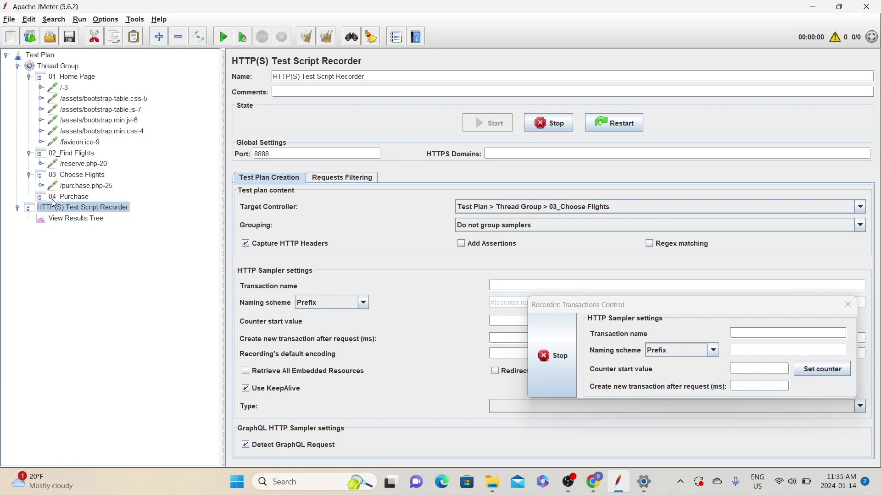
left_click(577, 211)
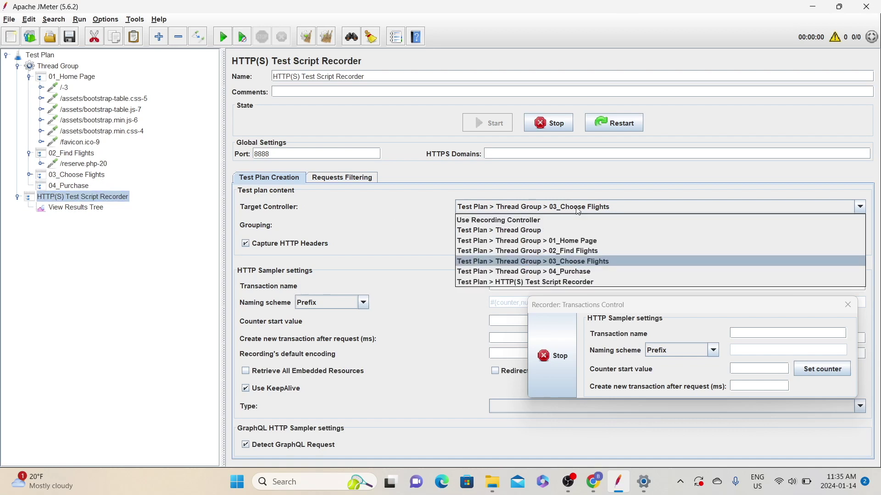
left_click(566, 271)
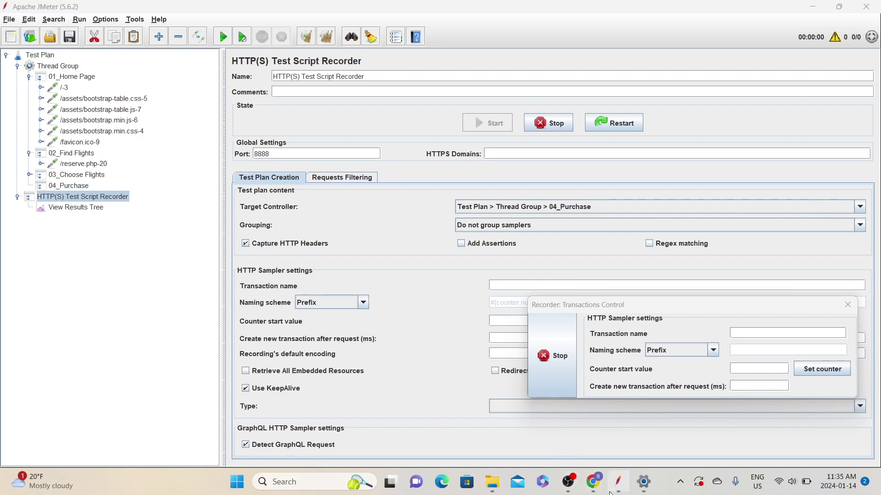
Step: Switch to the BlazeDemo purchase form in Chrome, enter Test as the name and purchase the flight
mouse_move(598, 490)
left_click(654, 426)
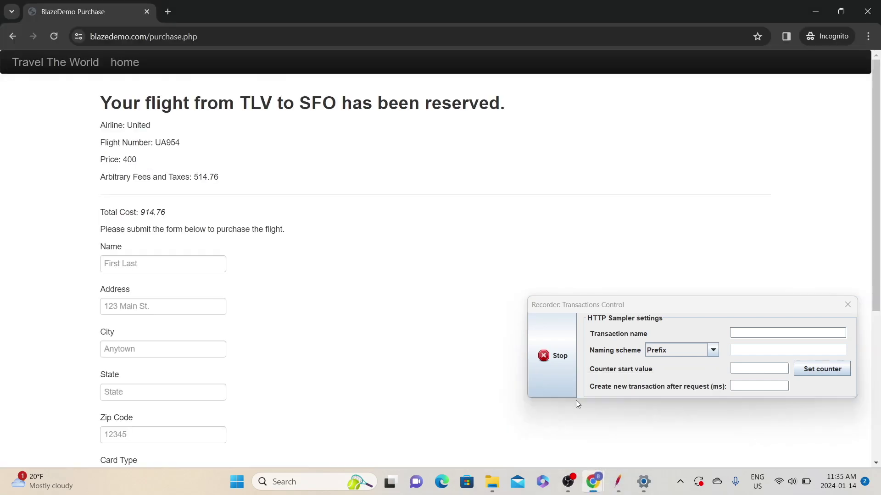
left_click(187, 259)
type("Test")
scroll(335, 243, "down", 5)
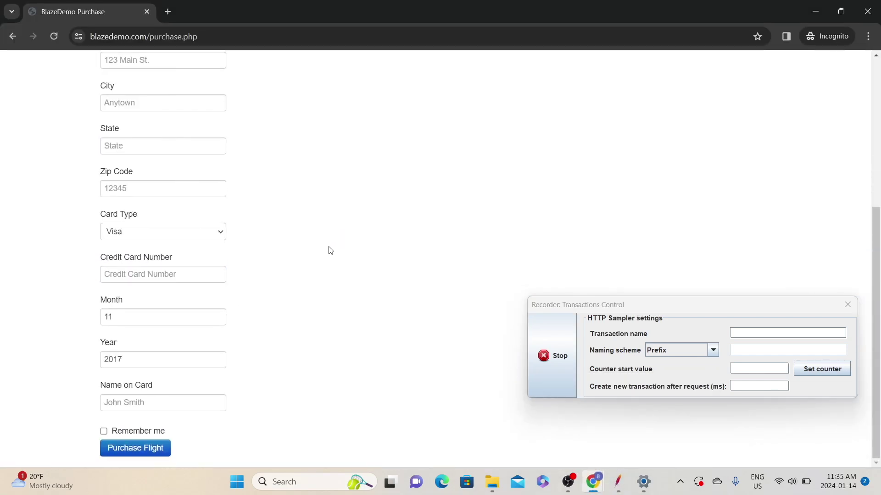
left_click(146, 449)
Step: Switch to JMeter, inspect the confirmation.php request recorded under 04_Purchase and collapse the expanded transaction controllers
left_click(618, 482)
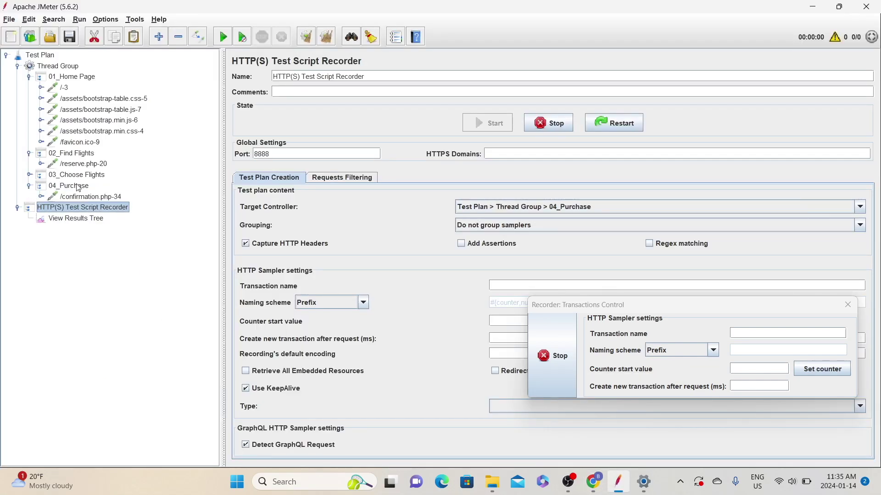
left_click(111, 198)
left_click(29, 77)
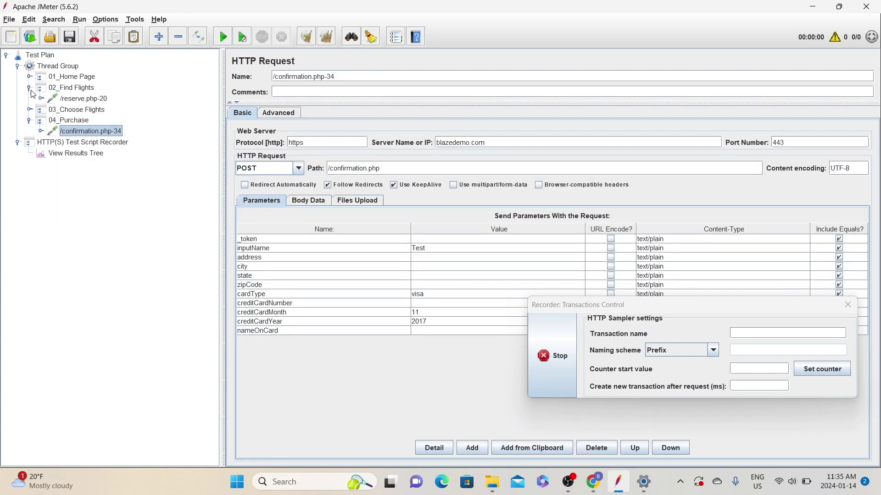
left_click(30, 88)
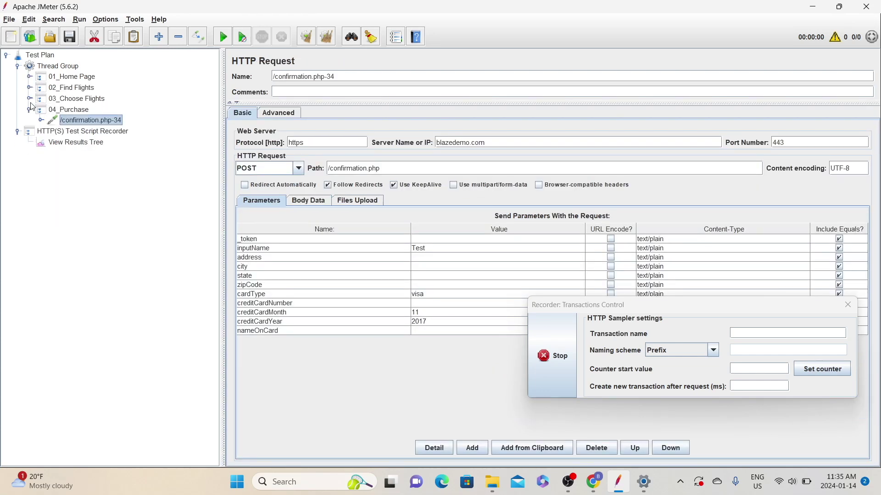
left_click(29, 110)
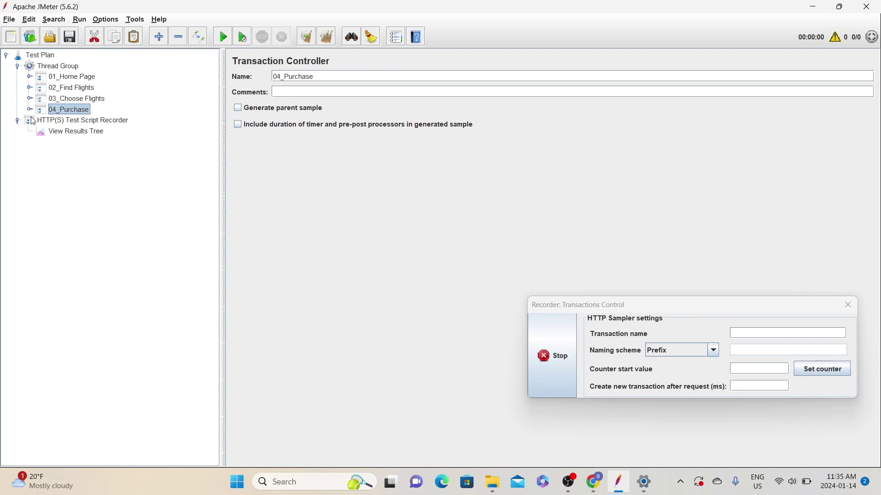
Step: Examine the response data of the recorded favicon.ico and reserve.php requests in the recorder's View Results Tree
left_click(87, 133)
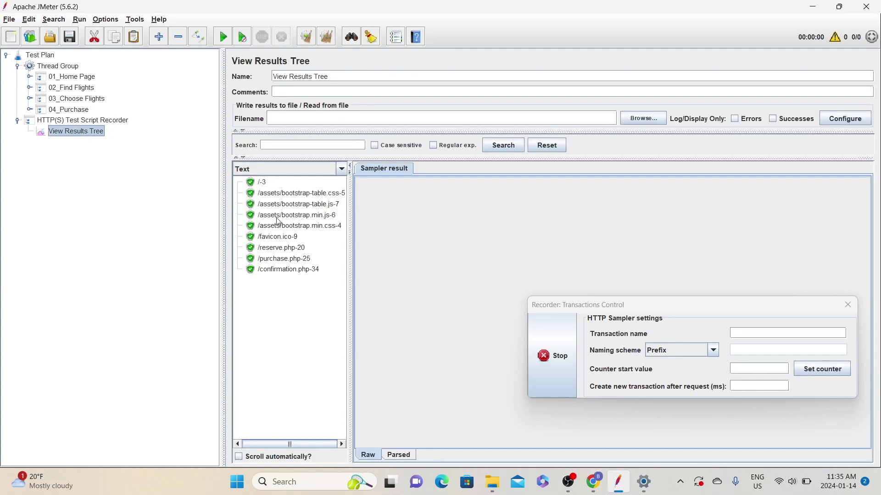
left_click(283, 237)
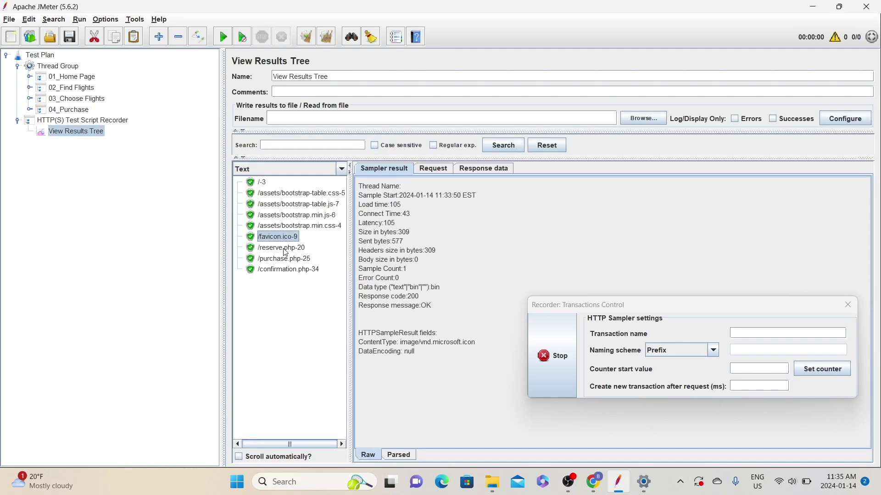
left_click(479, 169)
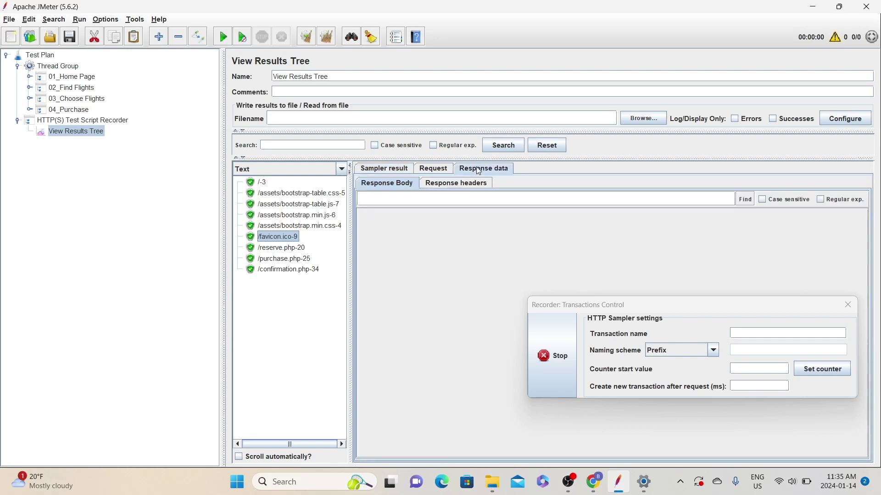
left_click(277, 249)
scroll(406, 312, "down", 15)
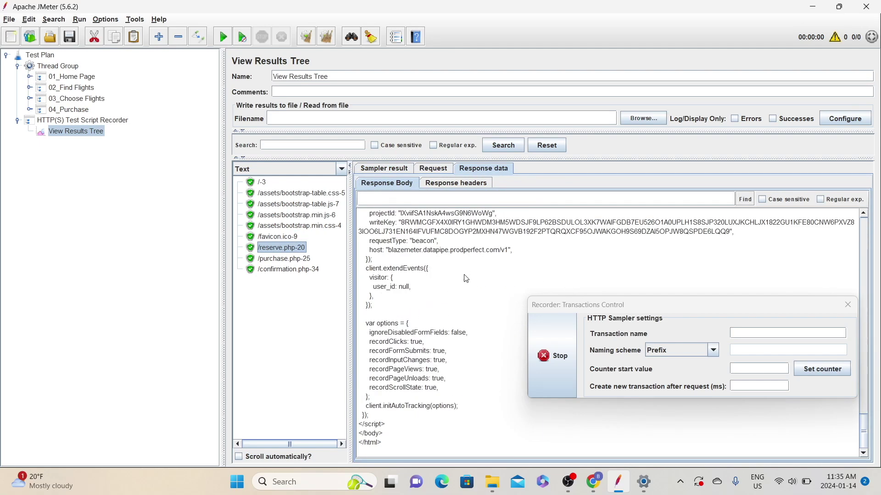
key("Up")
Step: Return to the HTTP(S) Test Script Recorder and stop the recording
left_click(69, 110)
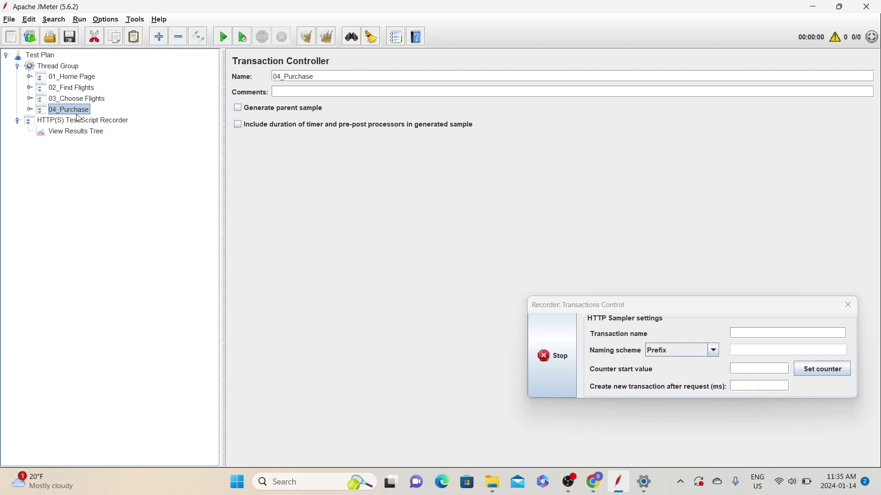
left_click(82, 120)
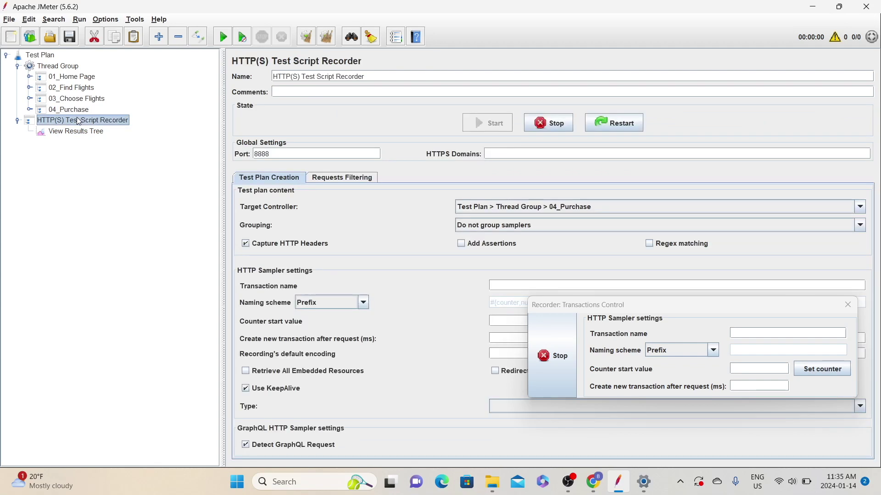
left_click(541, 342)
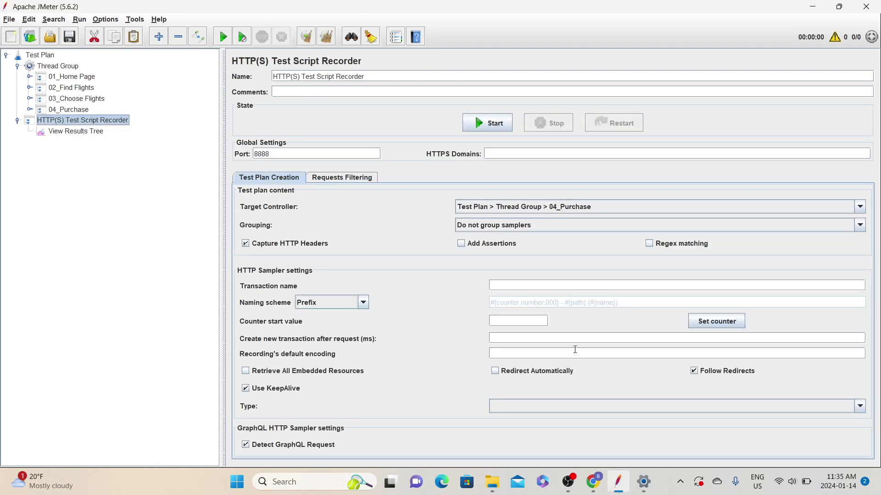
left_click(618, 481)
left_click(618, 481)
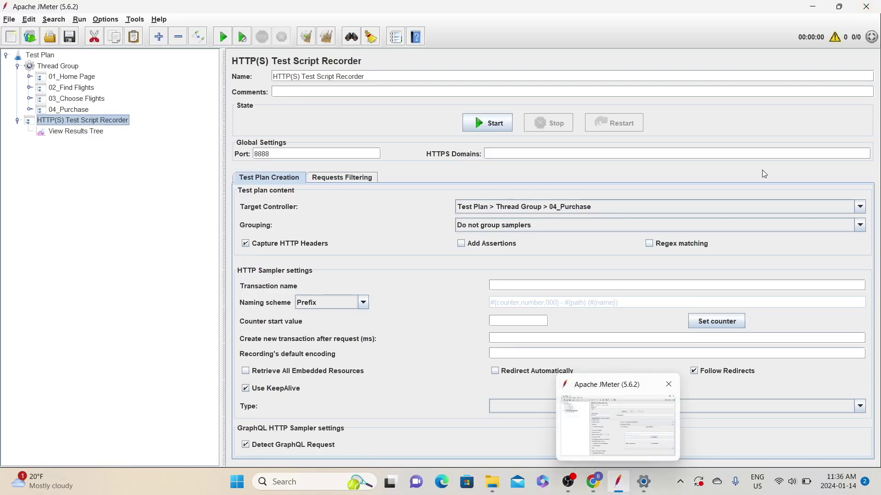
Step: Add a View Results Tree listener to the Thread Group
left_click(60, 66)
right_click(59, 67)
mouse_move(77, 77)
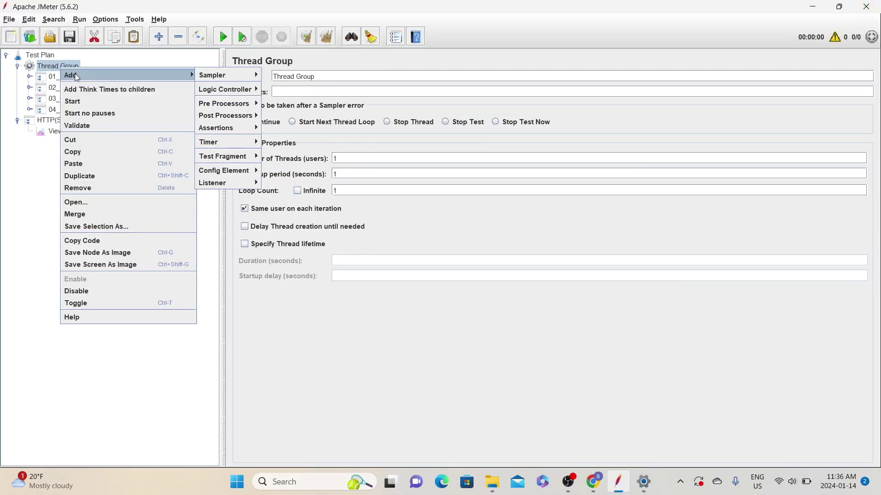
mouse_move(227, 183)
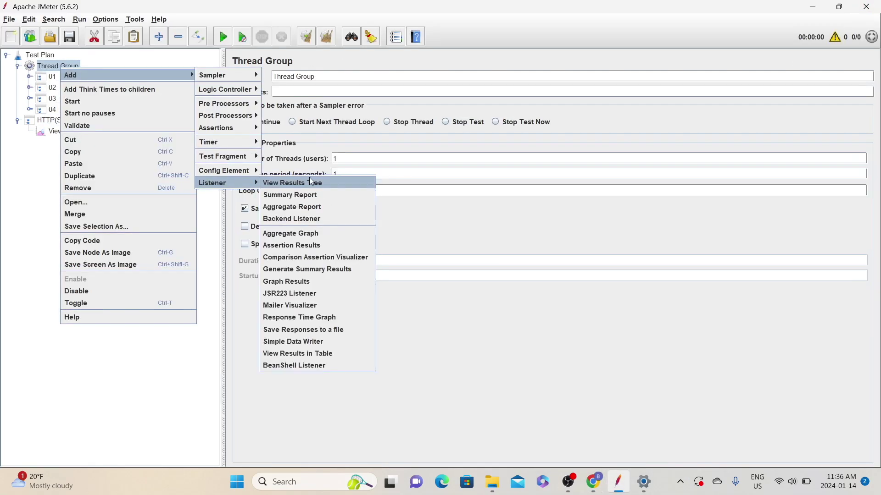
left_click(310, 184)
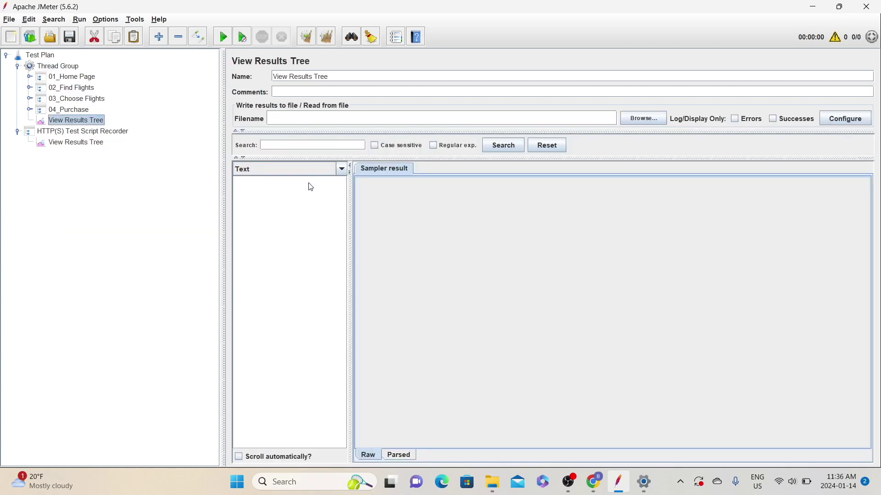
Step: Save the test plan to the Desktop as BlazeDemo_Test and run the test
left_click(74, 37)
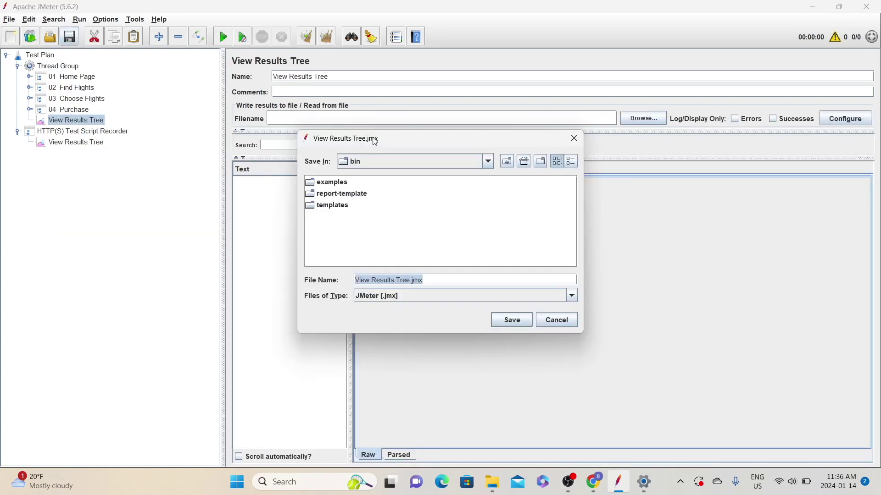
left_click(395, 161)
scroll(382, 188, "up", 3)
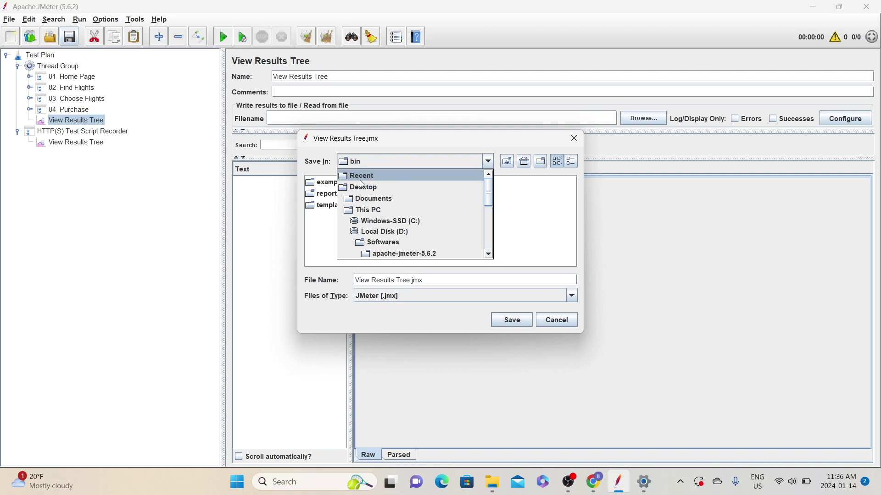
left_click(360, 178)
left_click(360, 163)
left_click(367, 187)
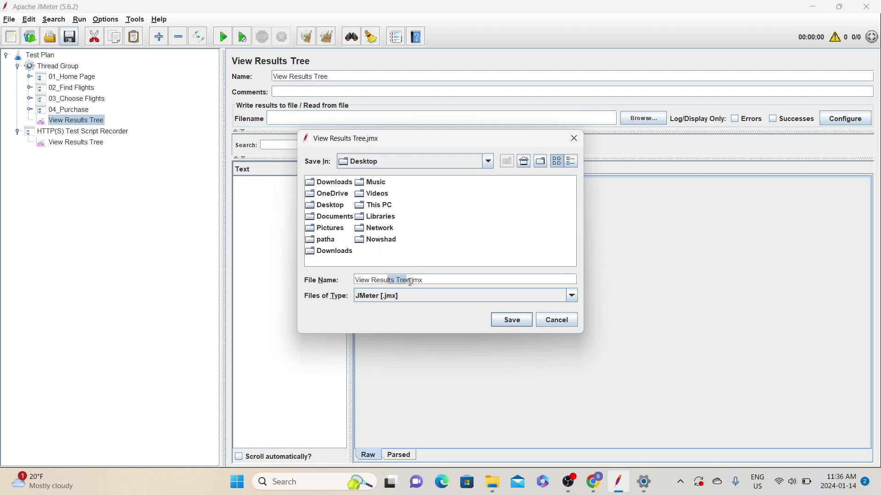
type("BlazeDemo_Test")
left_click(512, 320)
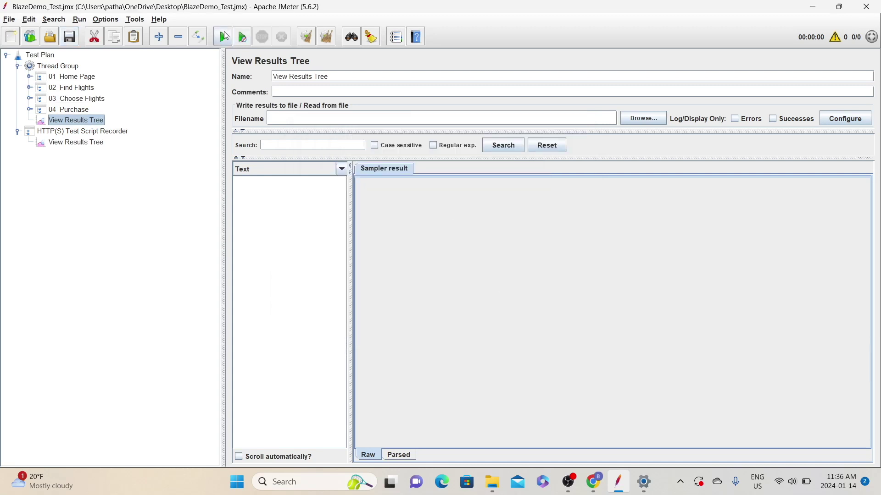
left_click(223, 37)
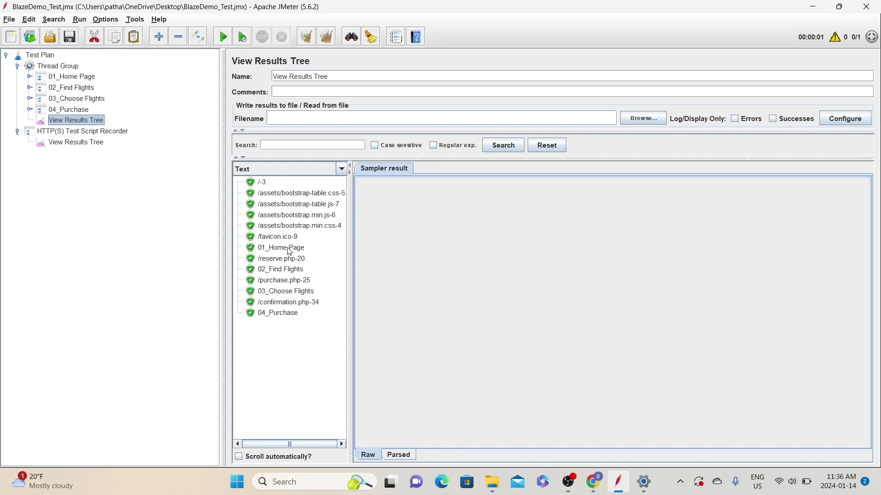
Step: Enable Generate parent sample for the 01_Home Page transaction controller
left_click(67, 77)
left_click(237, 108)
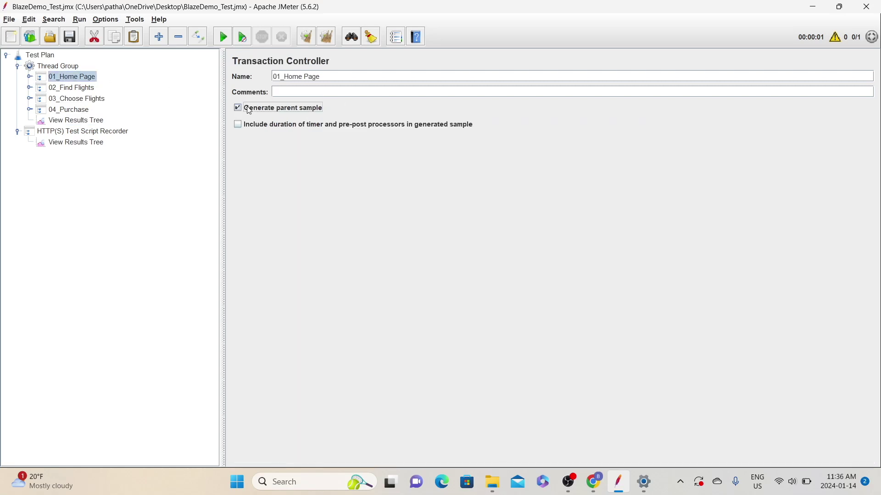
Step: Enable Generate parent sample for the 02_Find Flights, 03_Choose Flights and 04_Purchase controllers and rerun the test
left_click(75, 89)
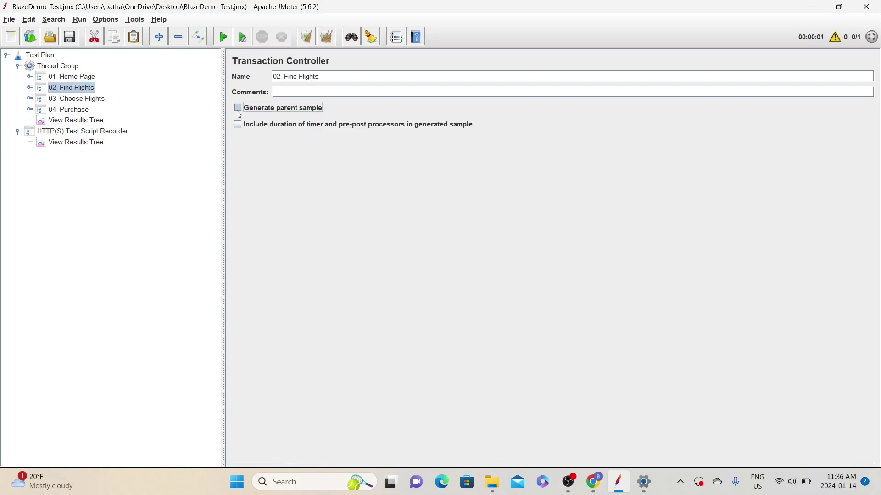
left_click(236, 110)
left_click(77, 99)
left_click(223, 37)
Step: Examine the requests nested under each of the four transactions from the latest run in the Thread Group's View Results Tree
left_click(76, 121)
left_click(281, 324)
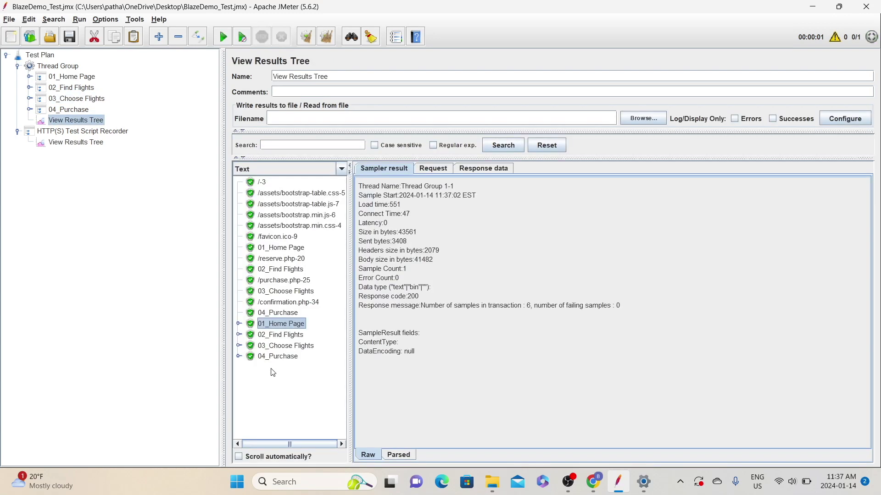
left_click(239, 324)
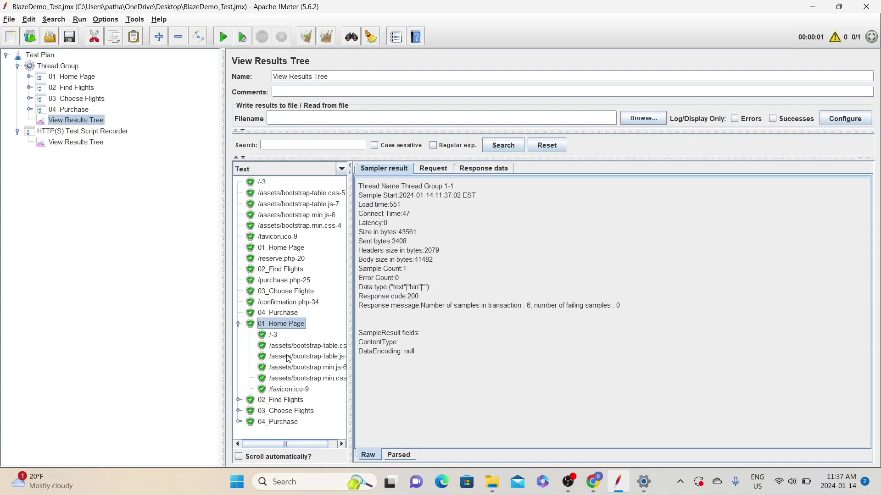
left_click(239, 402)
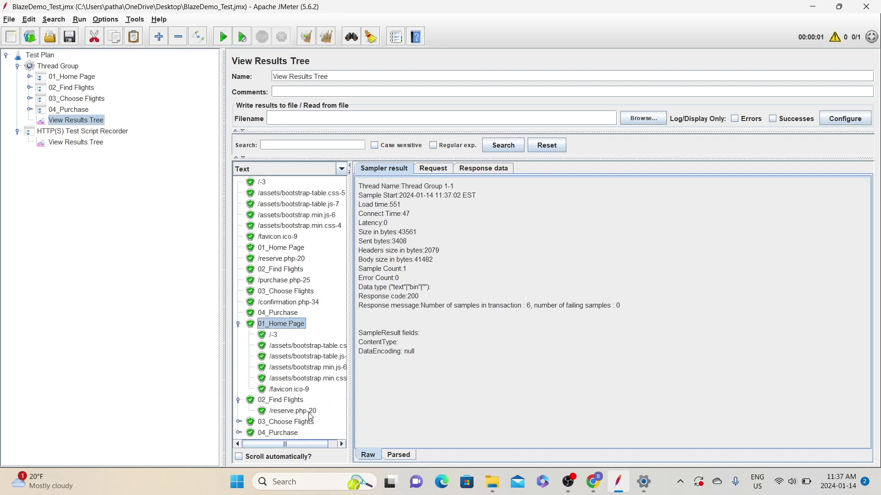
left_click(239, 422)
left_click(239, 433)
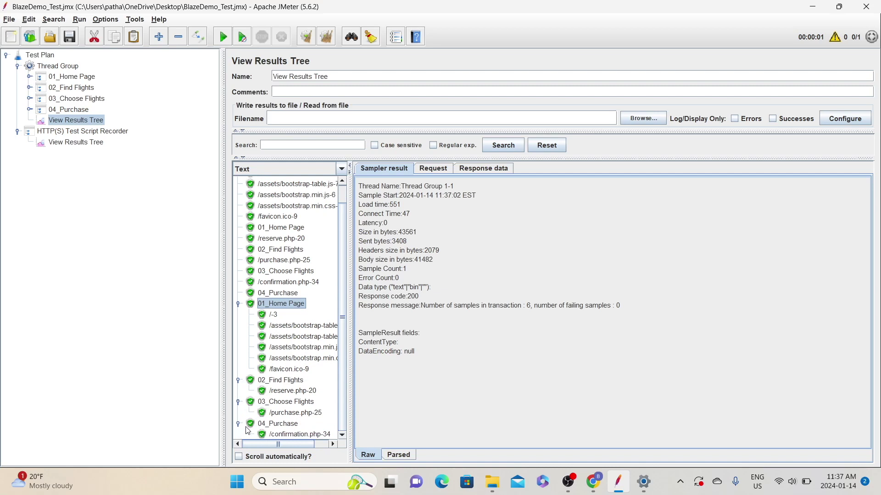
left_click(239, 304)
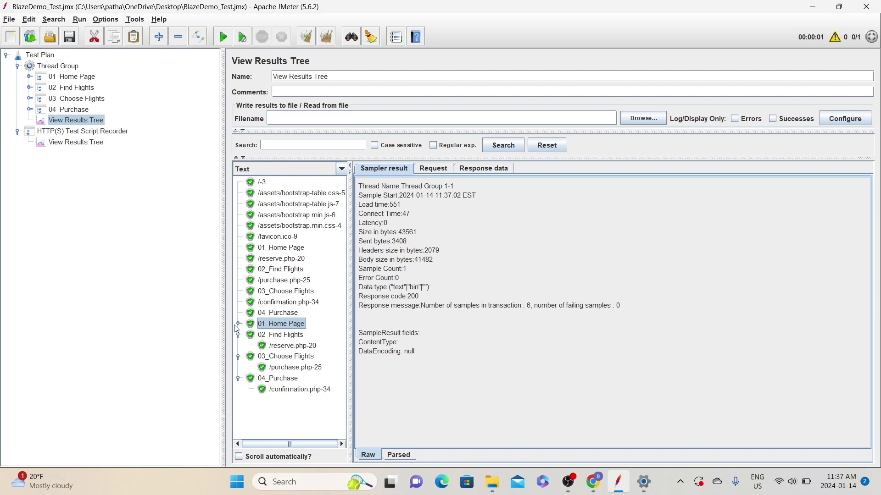
left_click(238, 335)
left_click(238, 346)
left_click(238, 357)
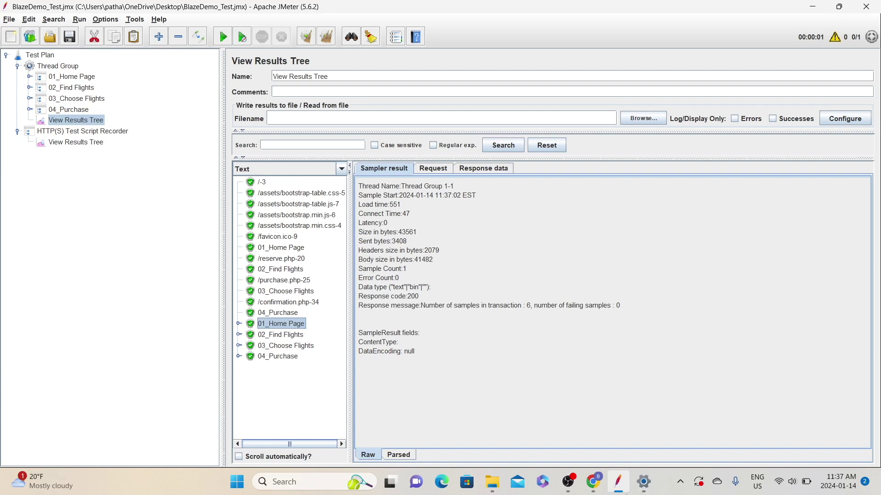
Step: Switch to Windows Settings, turn off the manual proxy server, save the change and close Settings
left_click(644, 481)
left_click(784, 252)
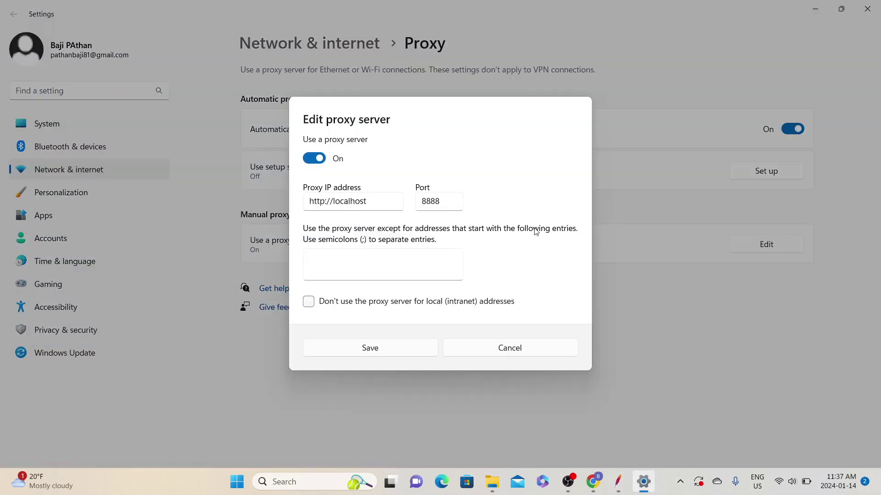
left_click(312, 158)
left_click(374, 352)
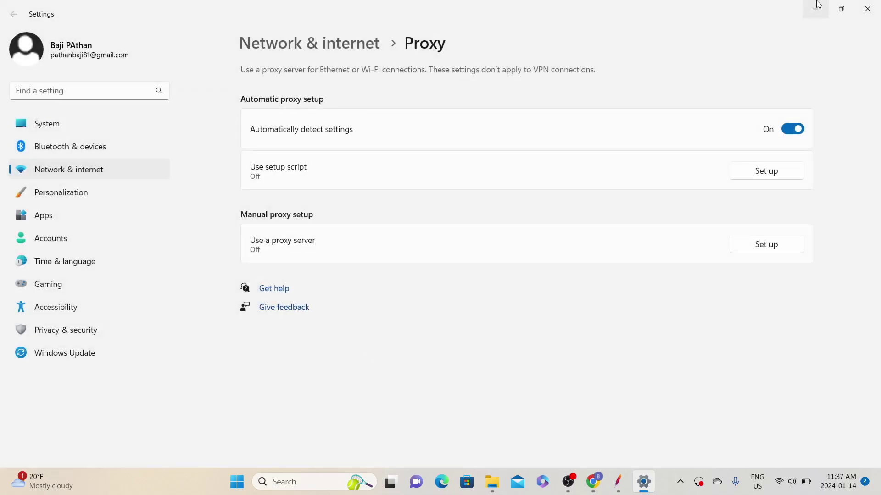
left_click(873, 6)
left_click(17, 66)
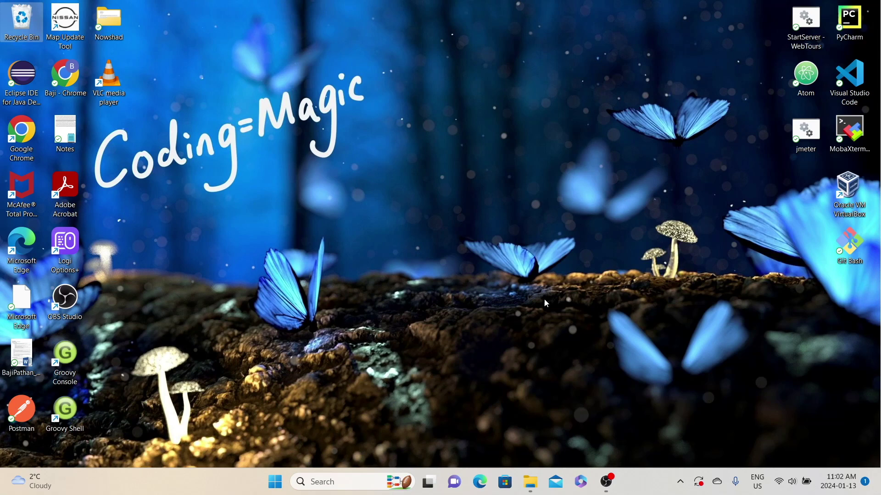
Step: Open Chrome, search the web for "badboy software download" and open the Software Informer page for Badboy 2.1
double_click(62, 80)
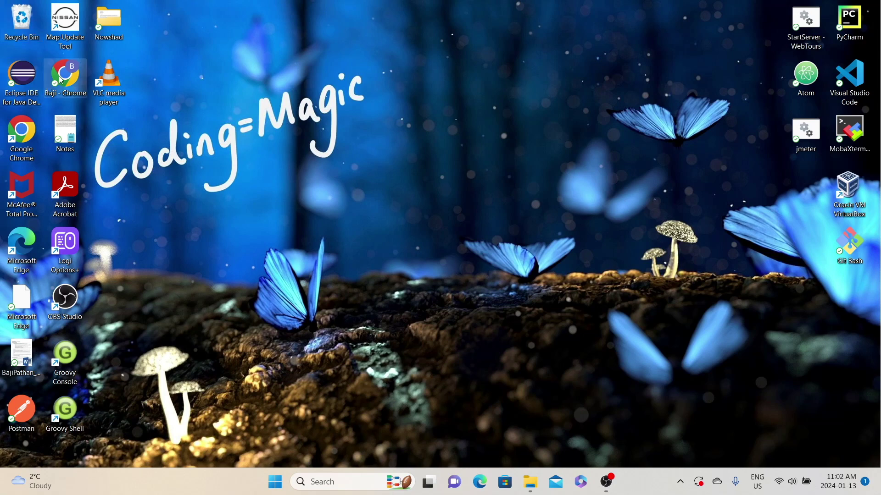
type("badboy software download")
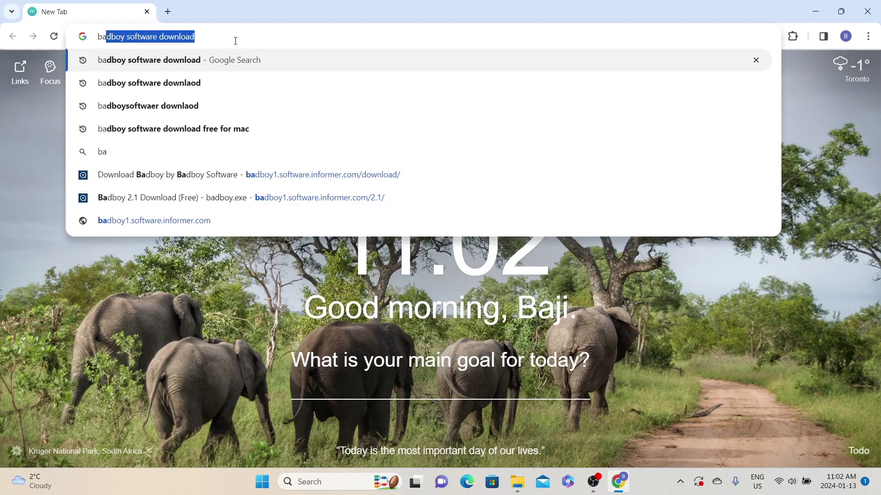
key("Return")
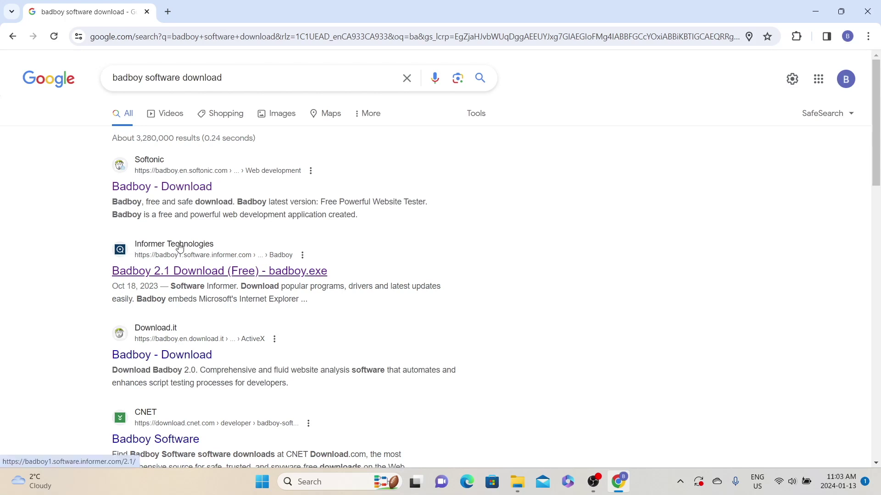
left_click(197, 272)
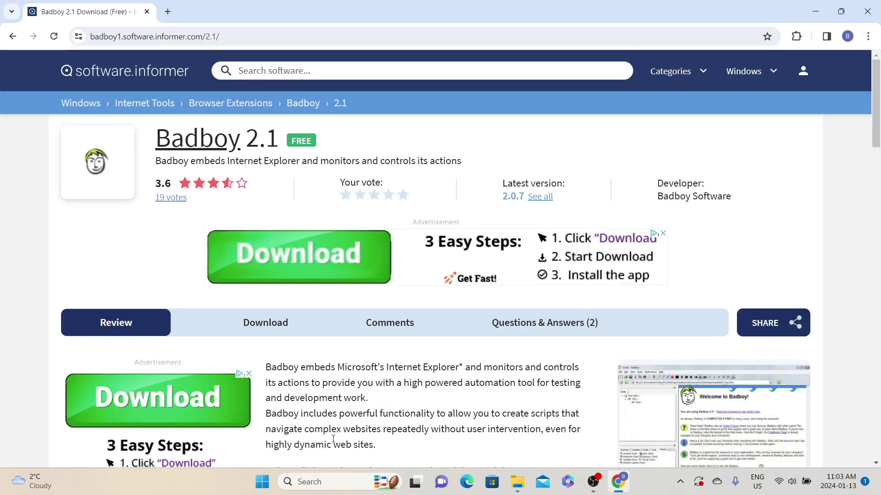
Step: Download the latest Badboy installer from its Software Informer download page
scroll(333, 439, "down", 1)
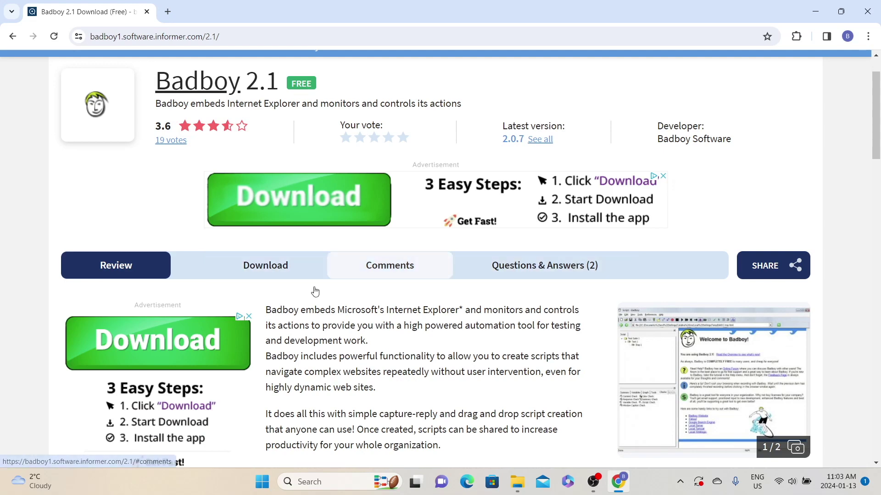
left_click(268, 269)
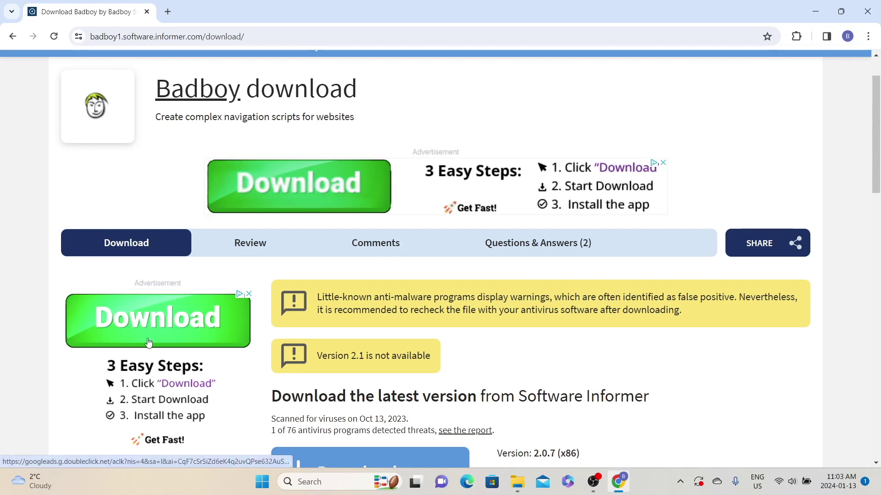
scroll(308, 293, "down", 4)
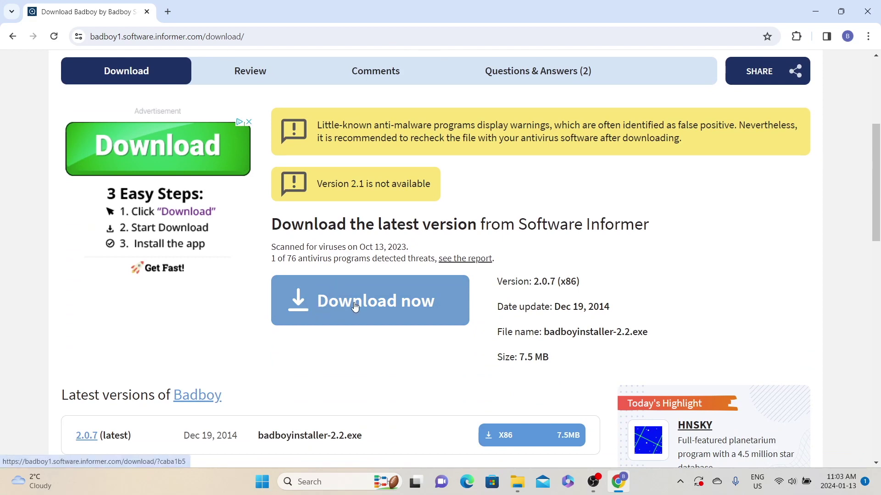
left_click(397, 308)
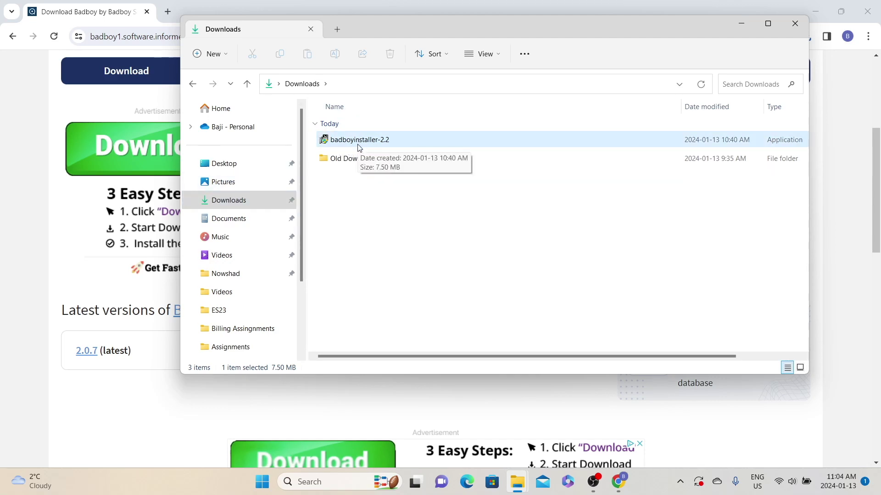
Step: Install Badboy from badboyinstaller-2.2 into C:\Program Files (x86)\Badboy, accepting the license and the Start Menu item
double_click(359, 146)
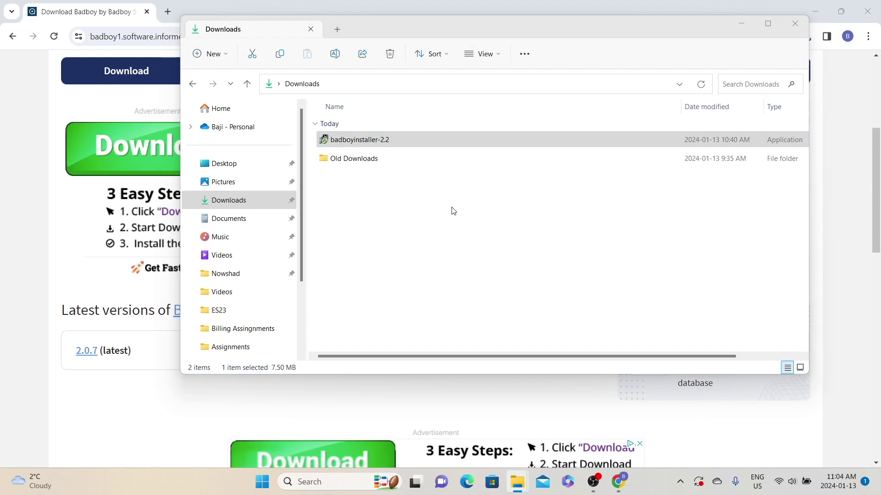
left_click_drag(377, 163, 378, 157)
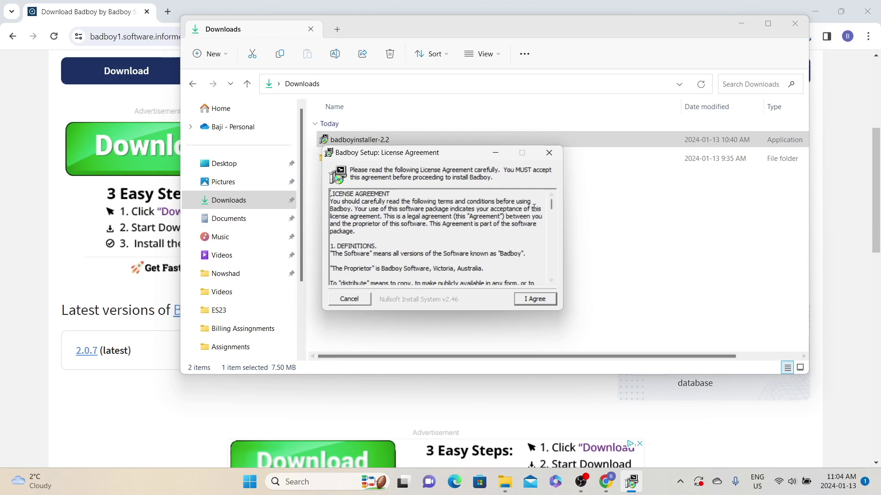
left_click(545, 299)
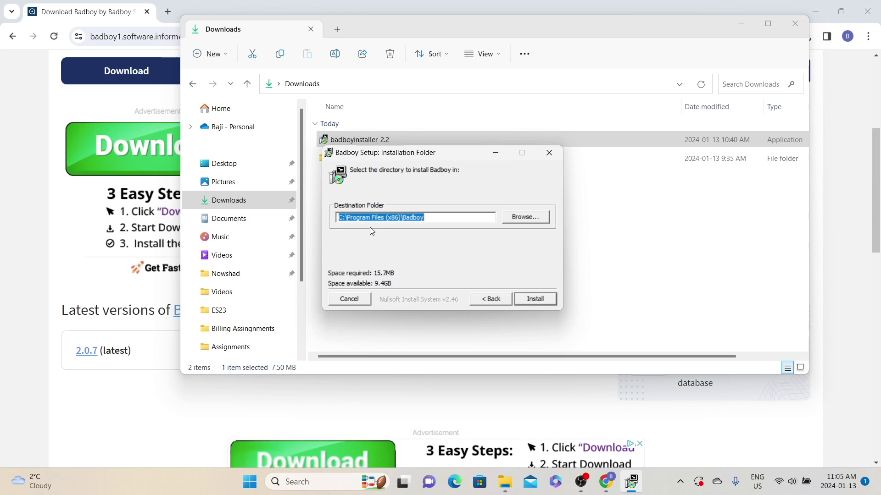
left_click(535, 300)
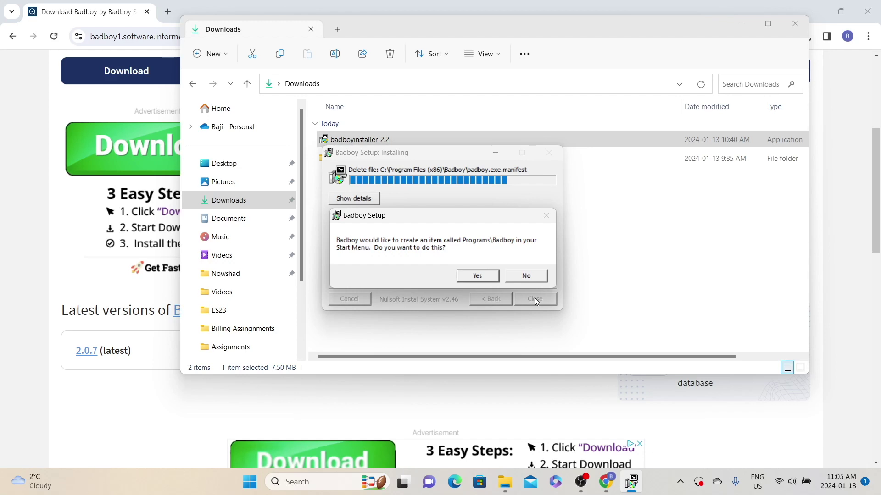
left_click(482, 276)
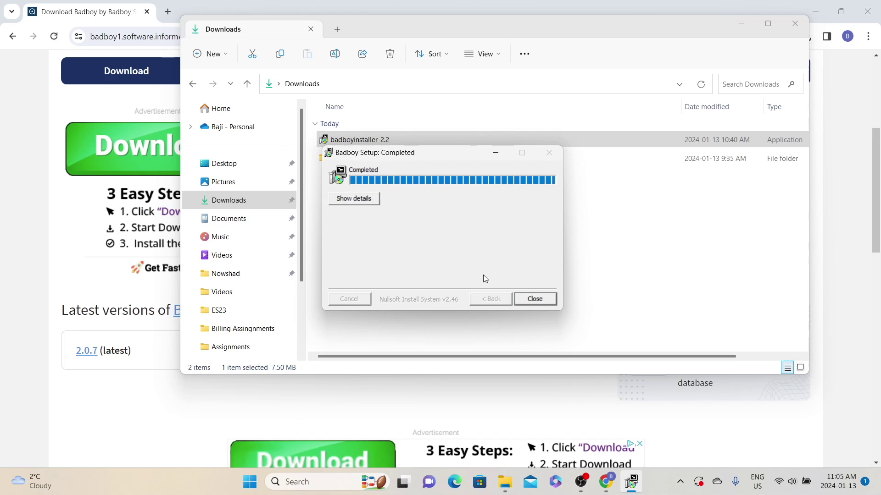
left_click(534, 299)
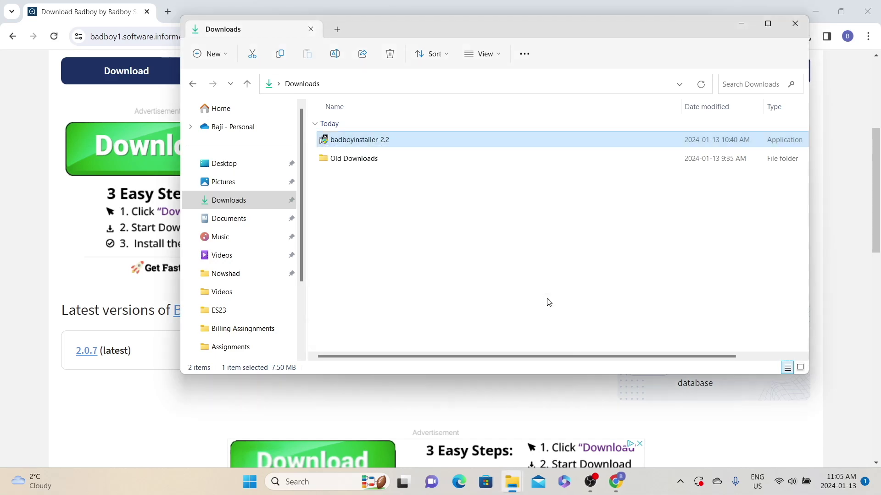
Step: Find Badboy through Windows search, launch it and maximize its window
key("super+d")
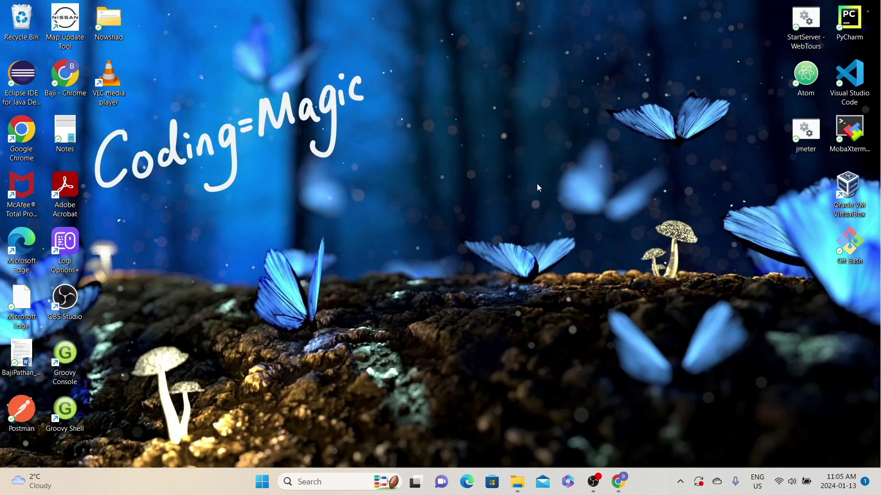
left_click(307, 480)
type("ba")
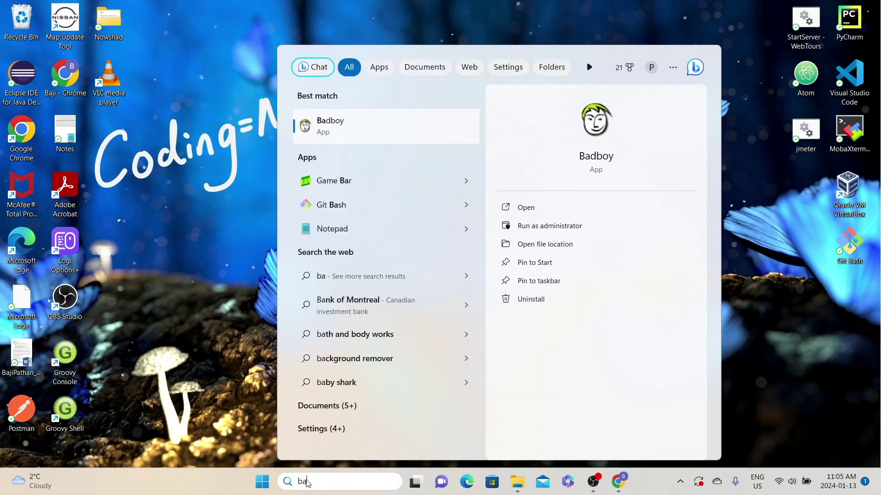
type("dboy")
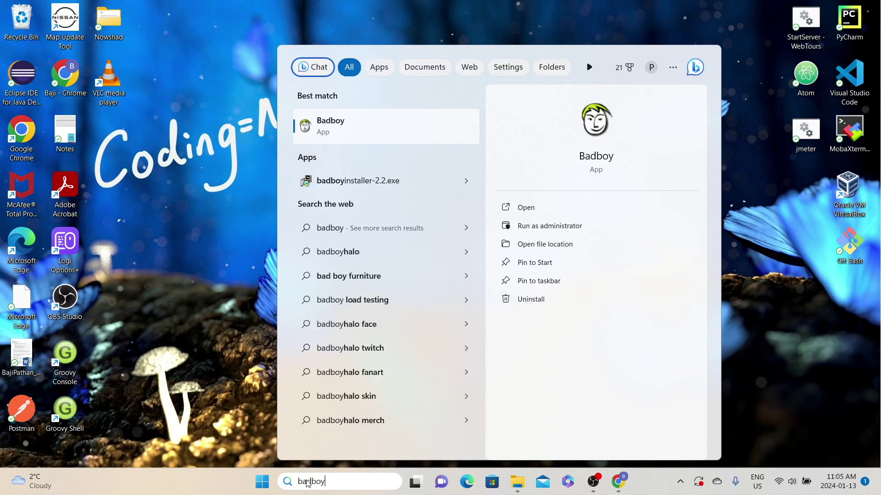
left_click(345, 121)
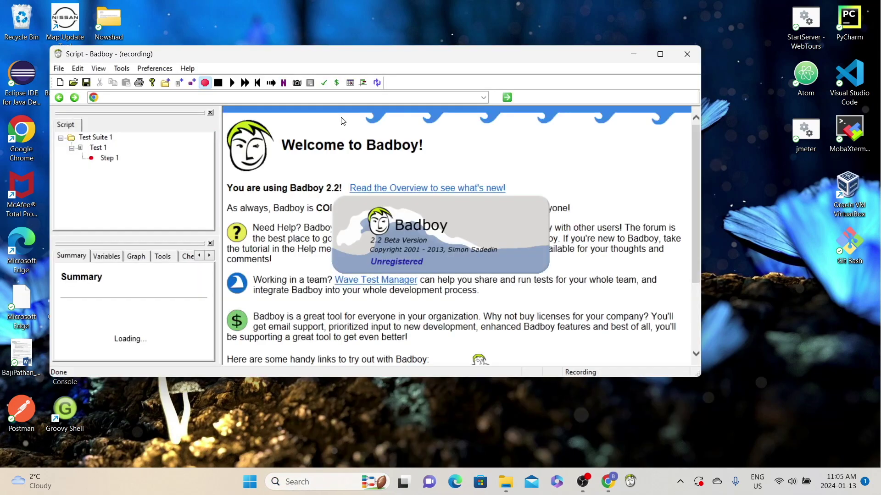
left_click(660, 53)
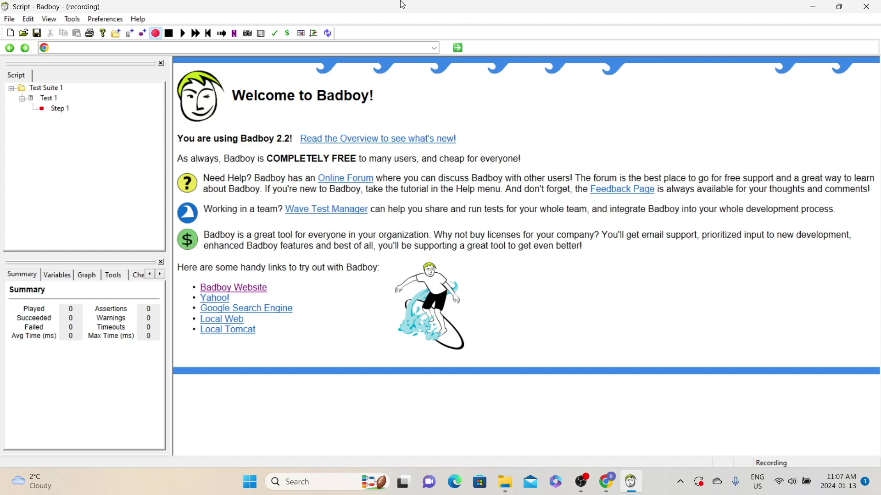
Step: Set Badboy's playing preferences to automatically suppress Security Dialogs, Javascript Error Dialogs and Print Dialogs, and save them
left_click(102, 19)
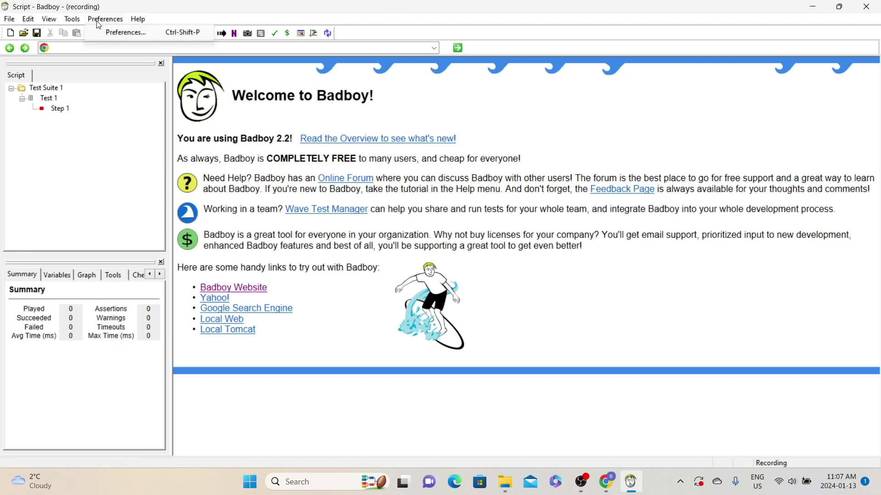
left_click(123, 35)
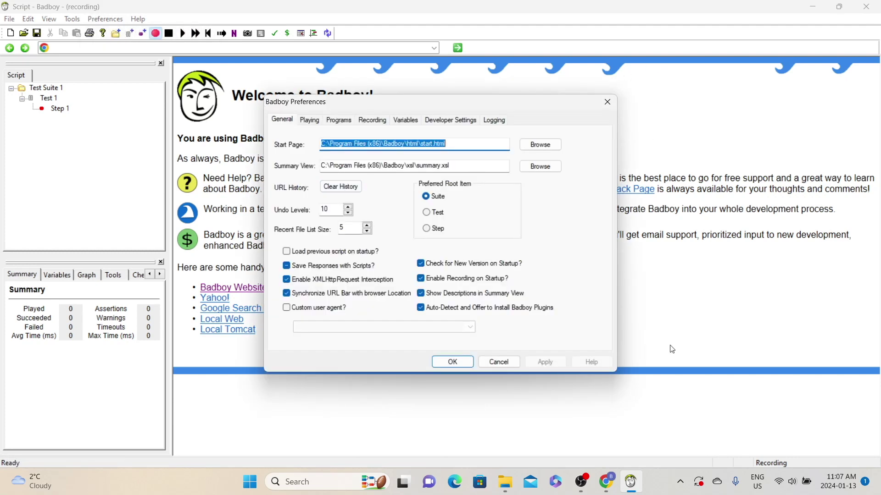
left_click(309, 119)
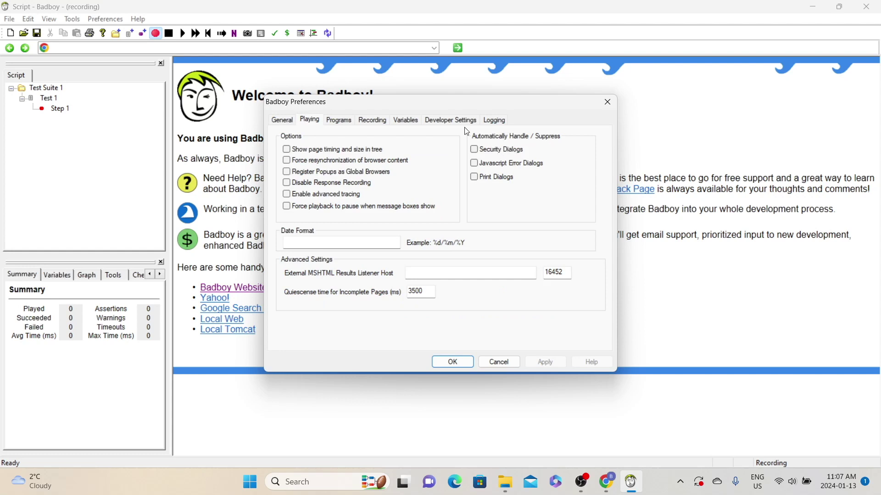
left_click(475, 150)
left_click(476, 164)
left_click(475, 179)
left_click(454, 362)
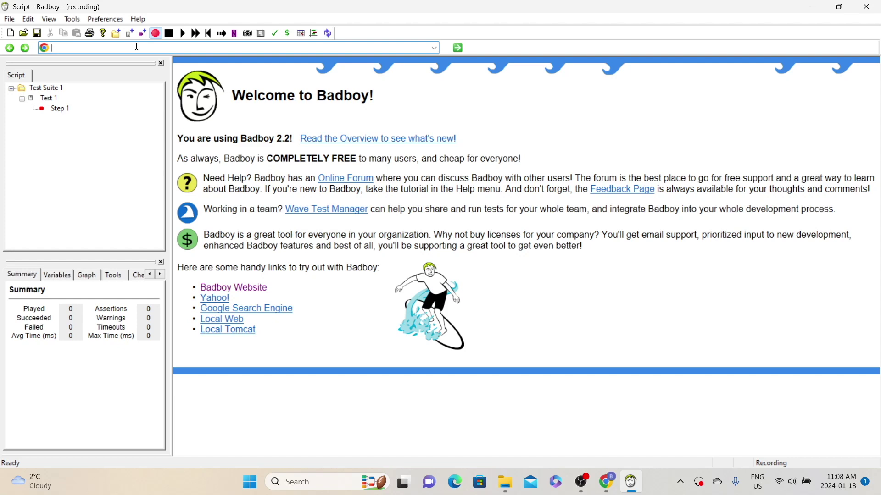
type("https")
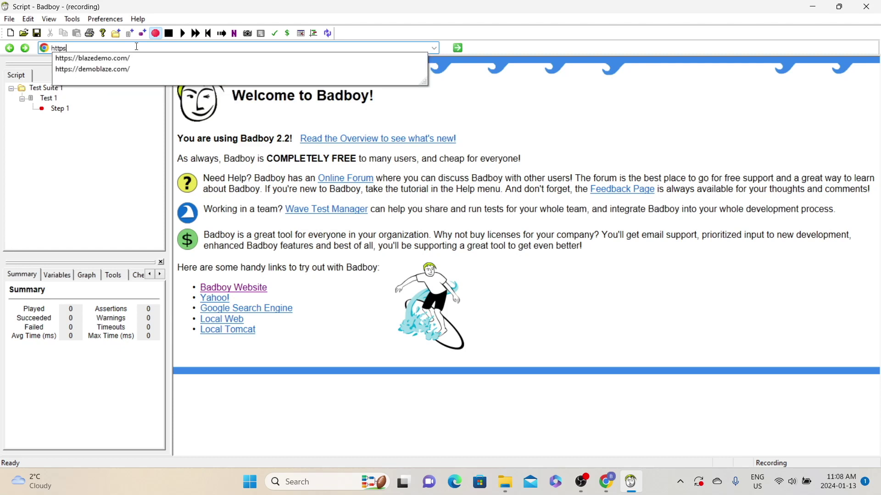
type("://blazedemo.com")
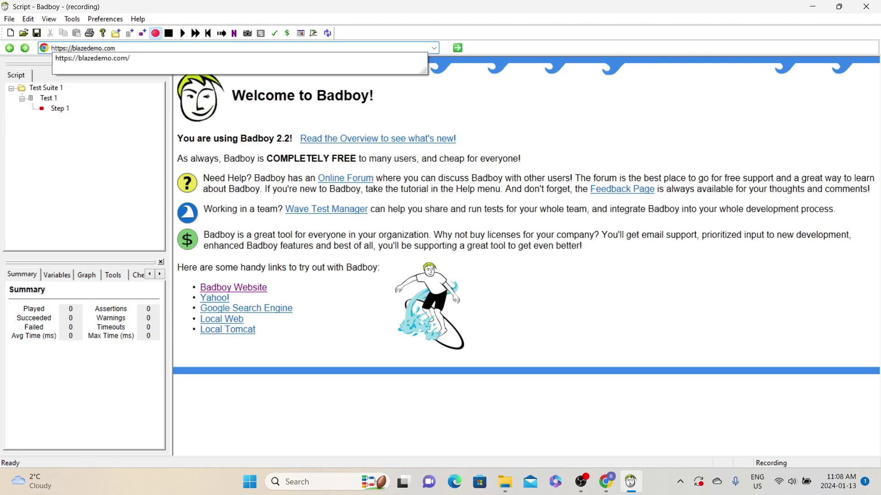
key("Return")
key("Return")
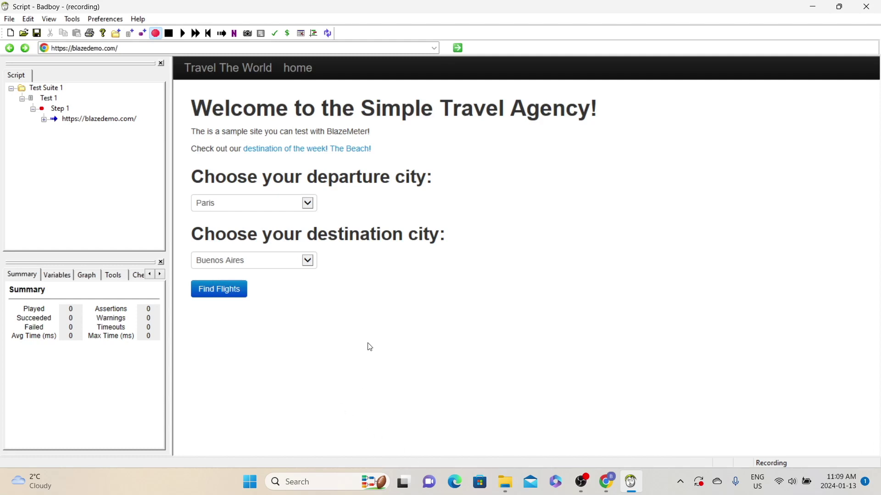
Step: Find flights from Portland to New York and choose Aer Lingus flight 9696
left_click(237, 204)
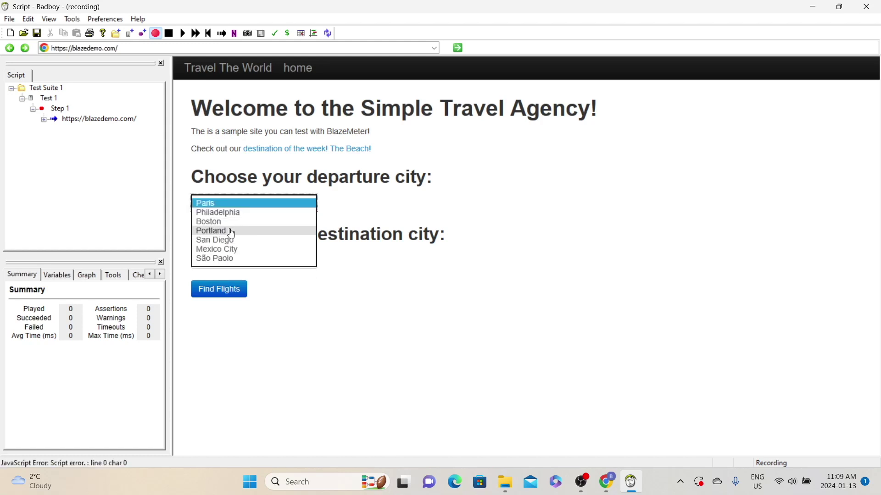
left_click(229, 232)
key("Tab")
key("n")
left_click(222, 296)
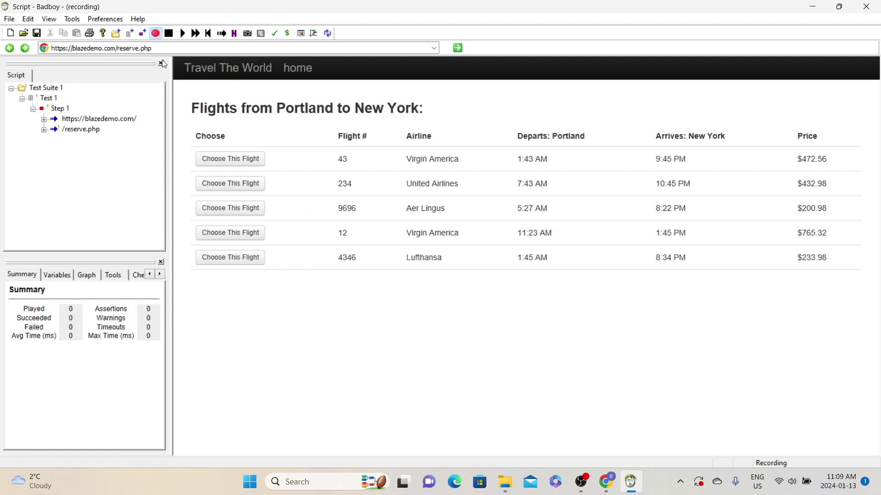
left_click(237, 205)
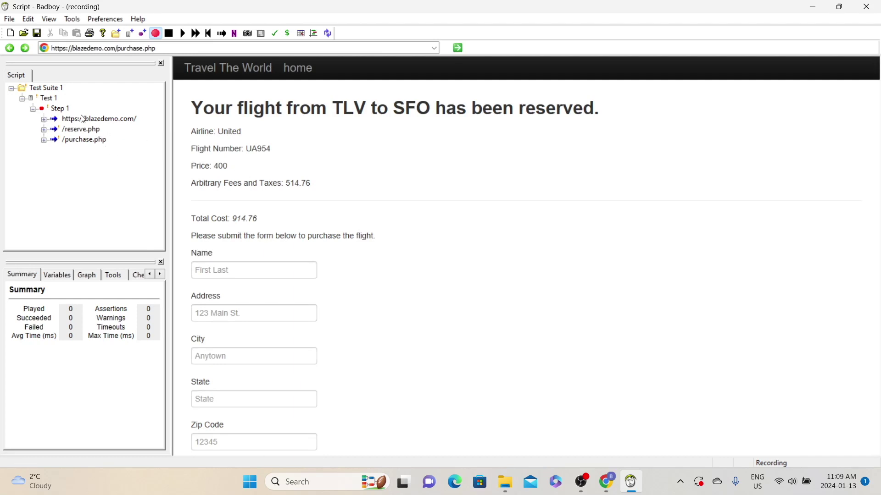
Step: Enter Test as the passenger name in the purchase form and purchase the flight
left_click(289, 271)
type("Te")
key("BackSpace")
key("BackSpace")
type("Test")
scroll(289, 272, "down", 6)
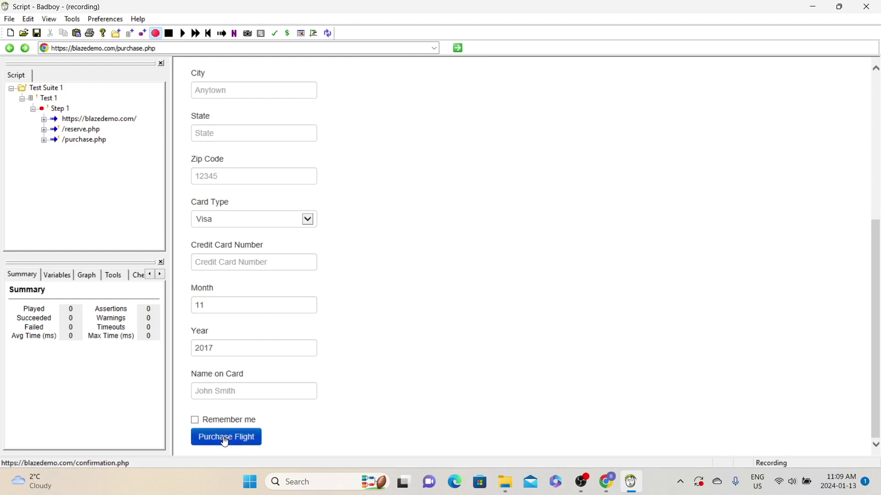
left_click(225, 438)
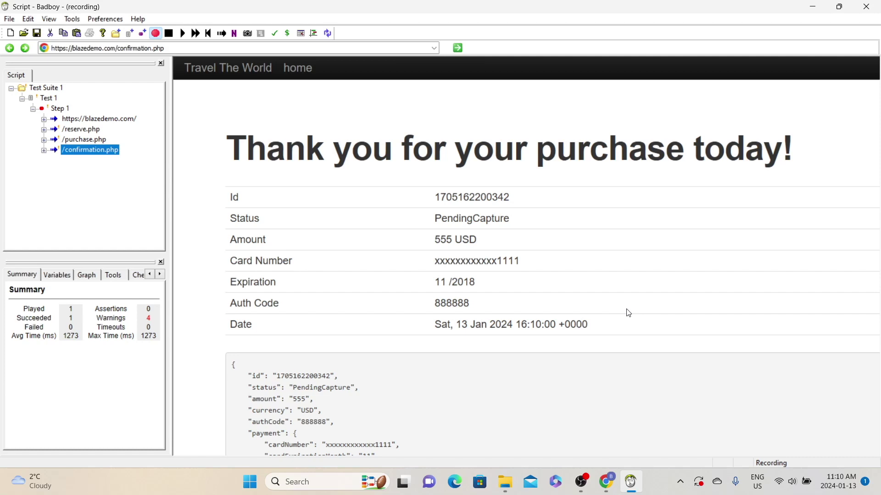
Step: Export the recorded script to the Desktop as the JMeter file BadBoy_Test
left_click(9, 19)
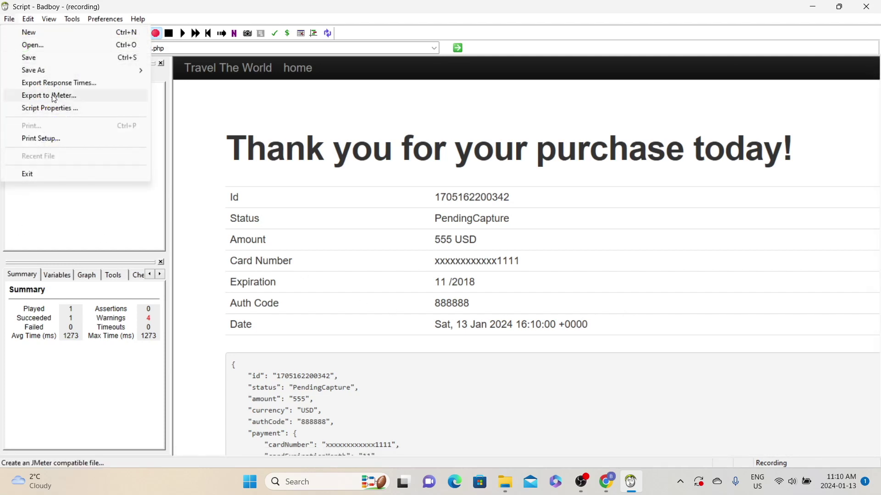
left_click(55, 99)
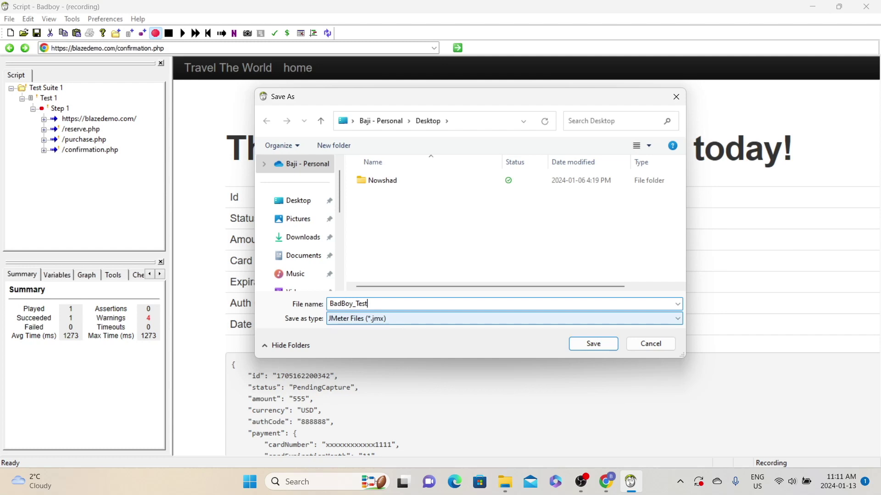
left_click(609, 346)
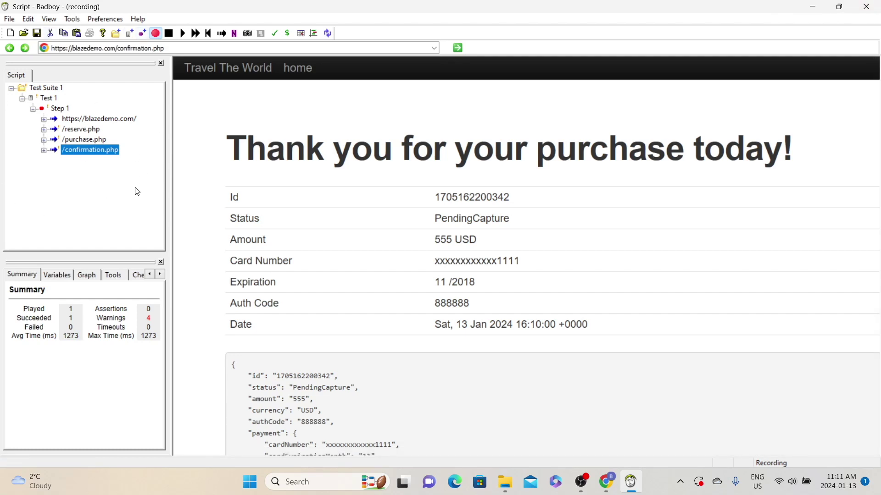
Step: Minimize Badboy, launch JMeter in a maximized window and open BadBoy_Test.jmx from the Desktop
left_click(819, 5)
double_click(807, 136)
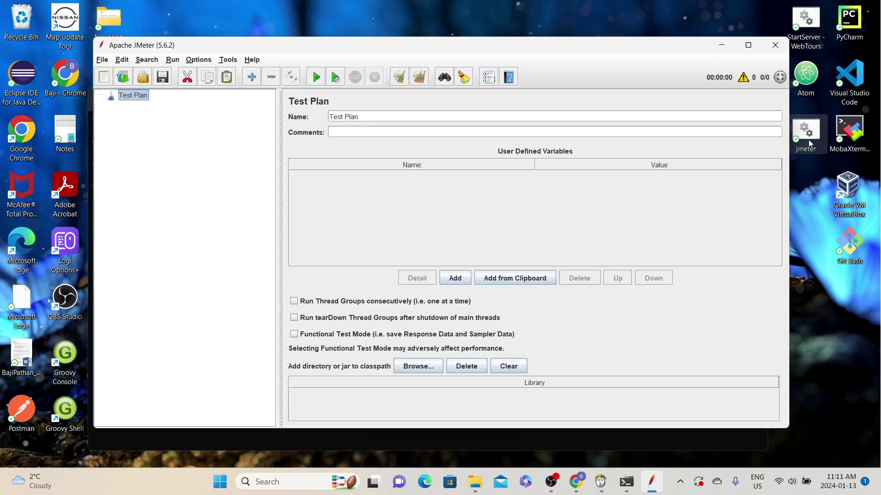
double_click(399, 48)
left_click(9, 20)
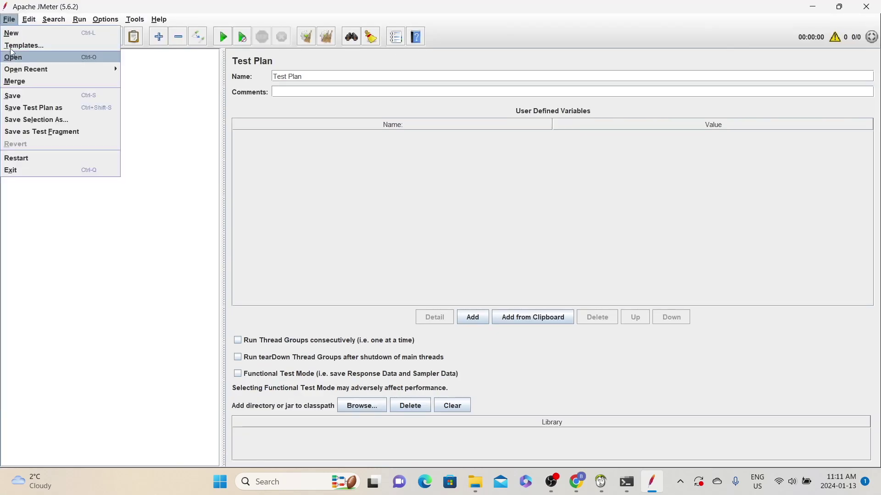
left_click(49, 40)
left_click(49, 41)
left_click(386, 162)
left_click(384, 188)
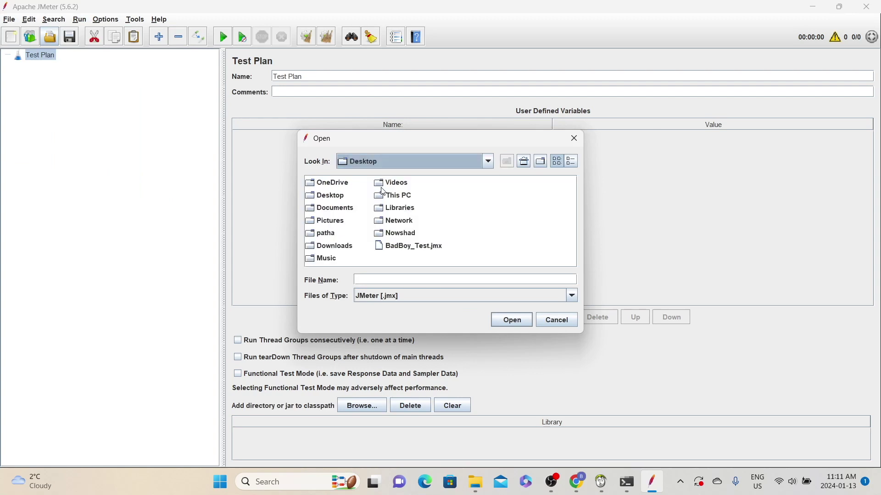
double_click(408, 248)
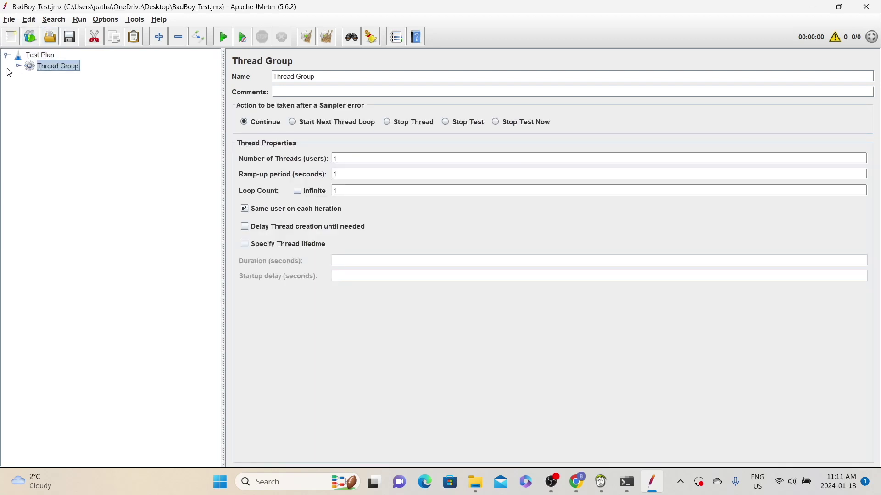
Step: Expand the Thread Group and Step 1, and examine the settings and parameters of each recorded blazedemo.com request
left_click(18, 66)
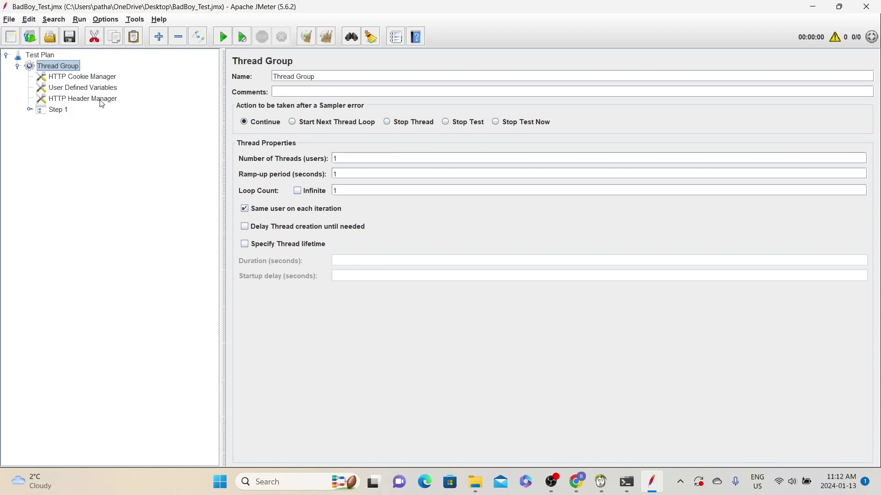
left_click(30, 110)
left_click(54, 110)
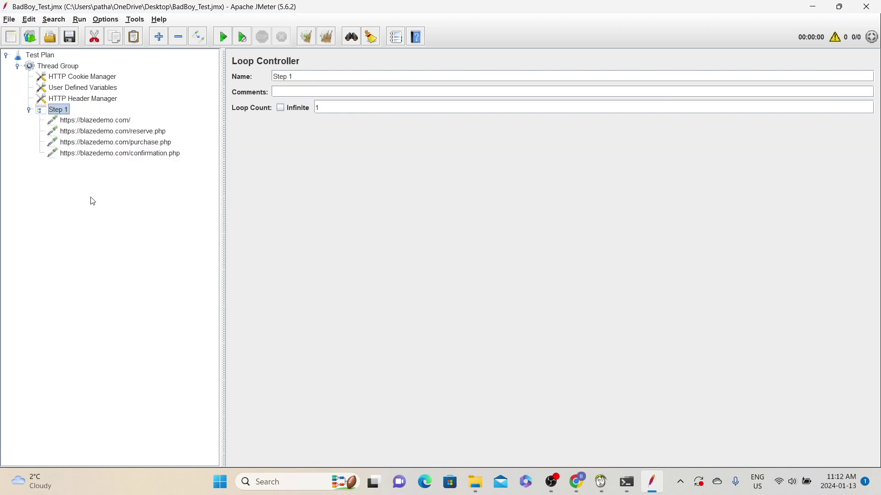
left_click(79, 122)
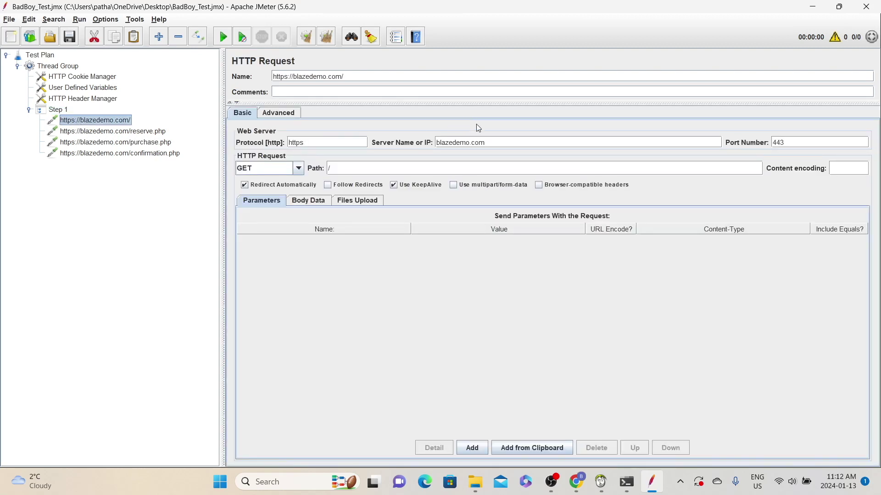
left_click(120, 135)
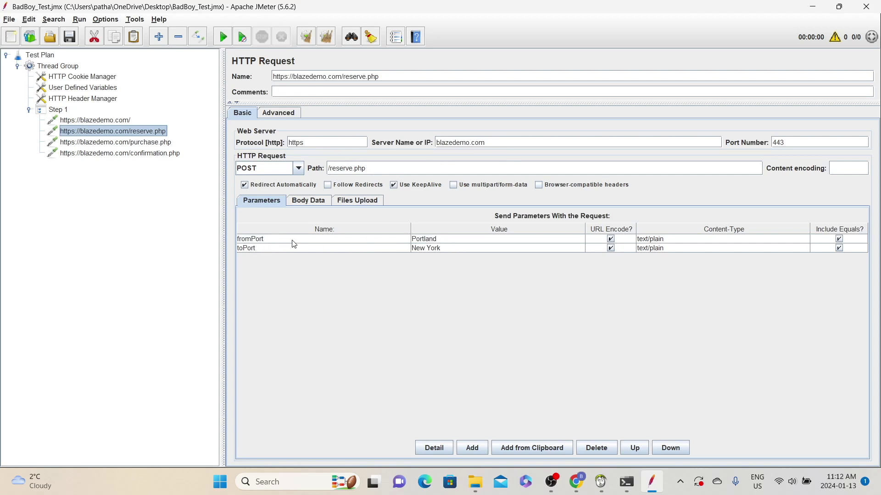
left_click(122, 142)
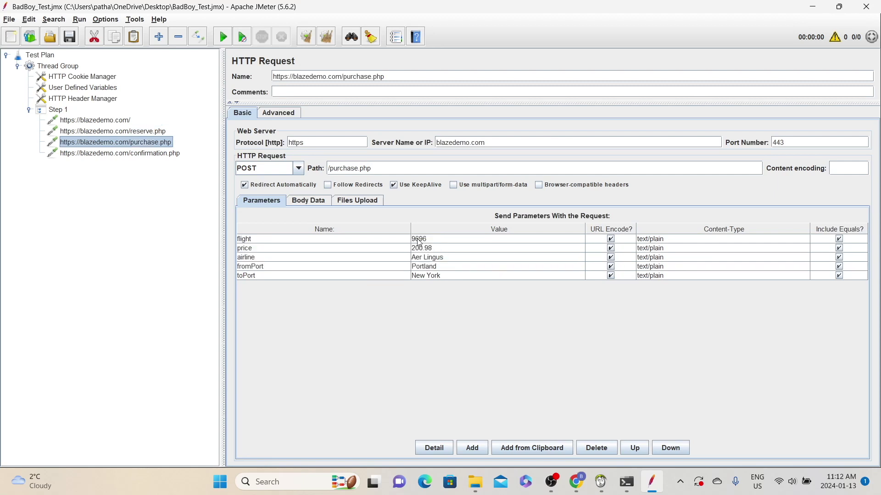
left_click(85, 153)
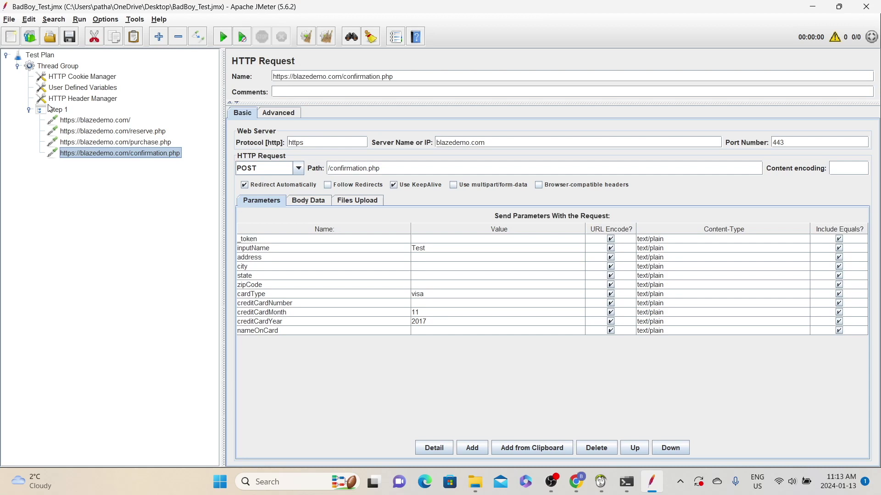
Step: Add a View Results Tree listener to the Thread Group
right_click(55, 66)
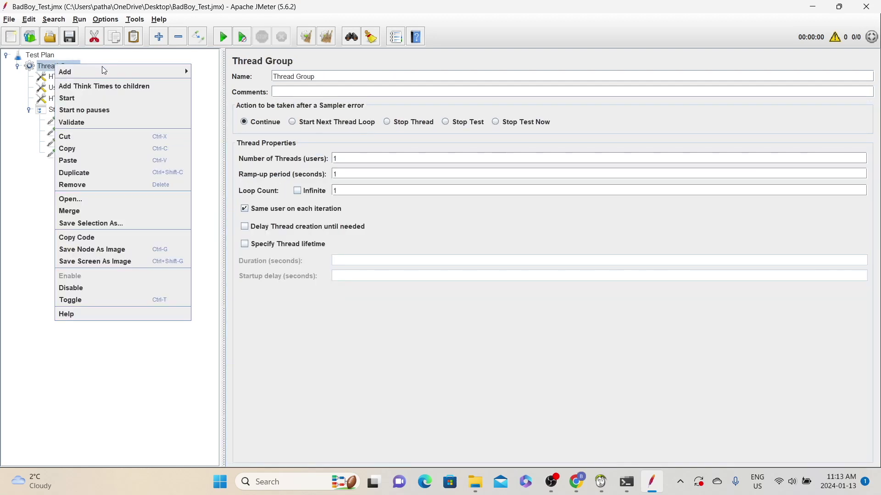
mouse_move(102, 66)
mouse_move(215, 179)
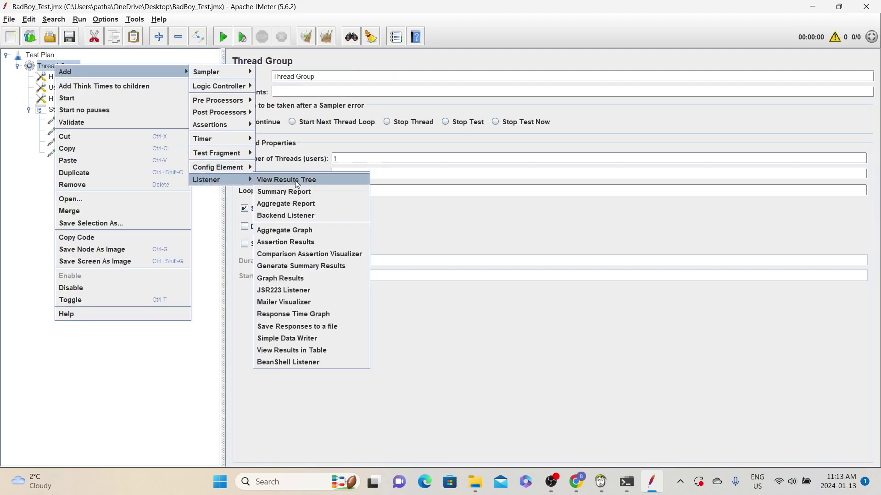
left_click(298, 179)
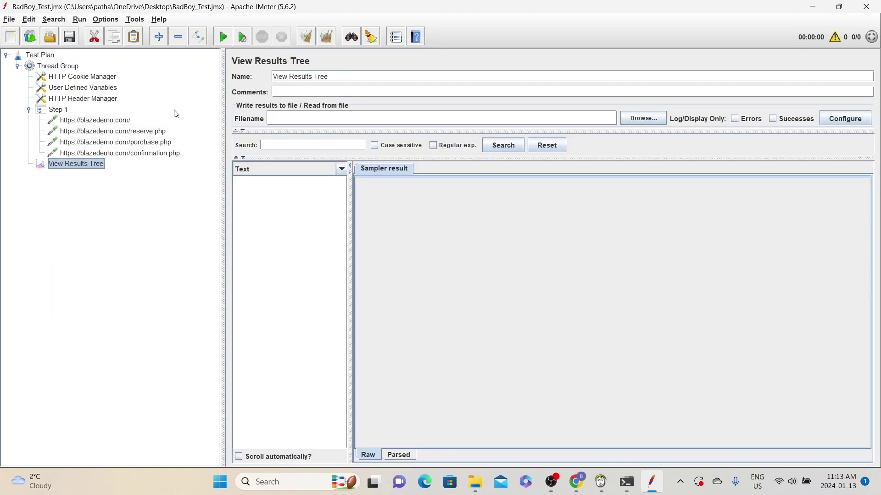
Step: Run the test plan and review the sampler results of the home, reserve and confirmation requests
key("ctrl+r")
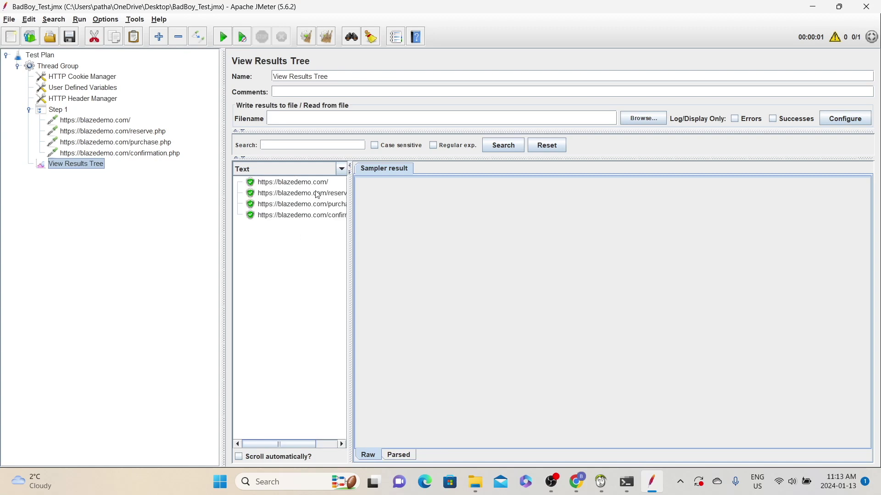
left_click(306, 184)
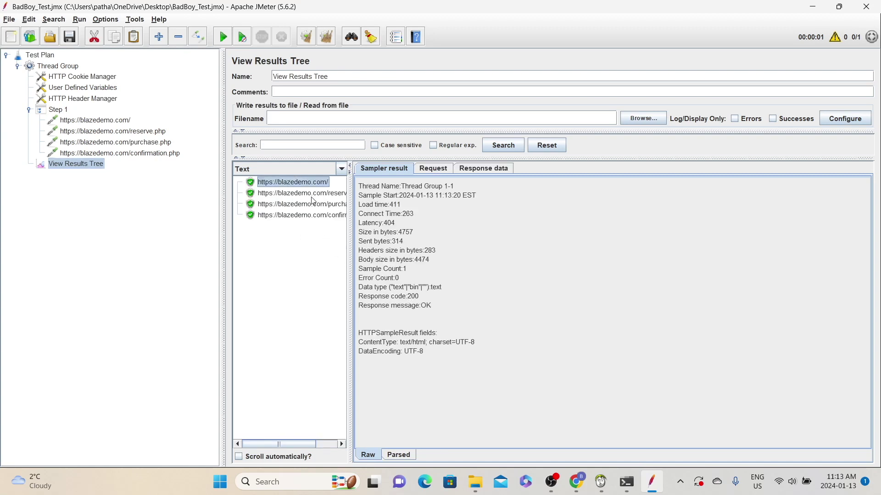
left_click(313, 195)
left_click(316, 215)
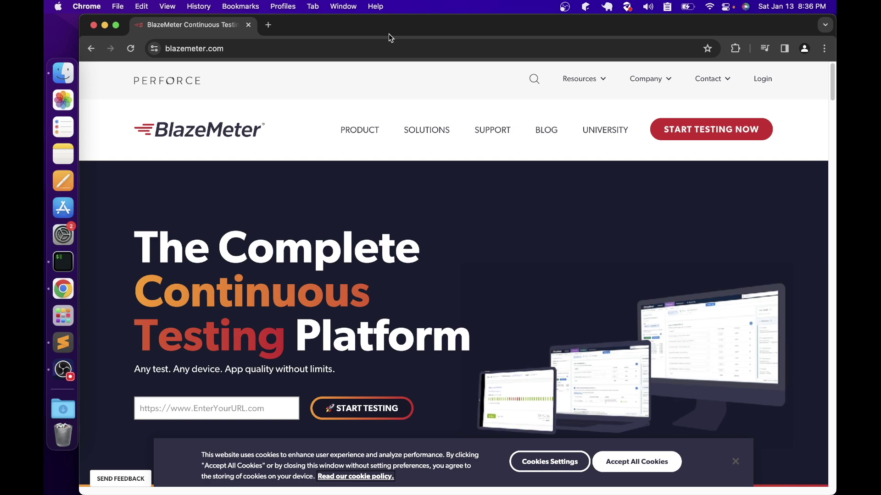
Step: In Chrome, examine the performance, API and functional testing sections on the BlazeMeter home page
scroll(268, 178, "down", 15)
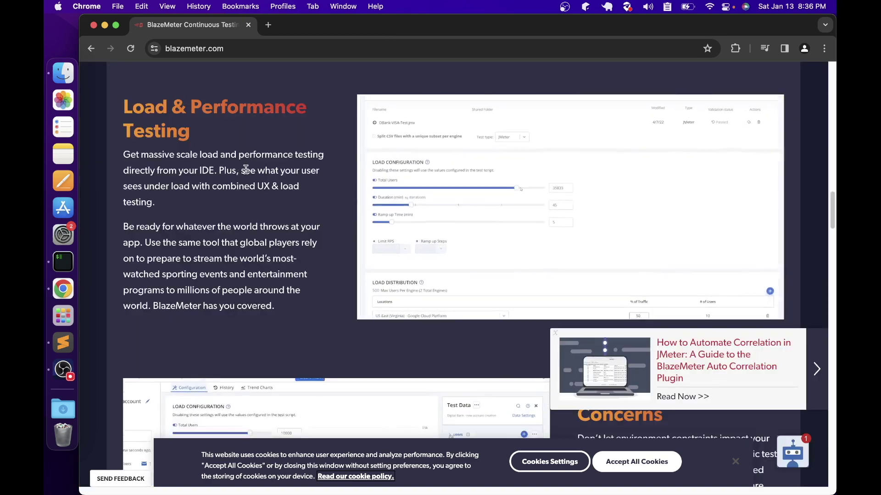
scroll(268, 177, "up", 5)
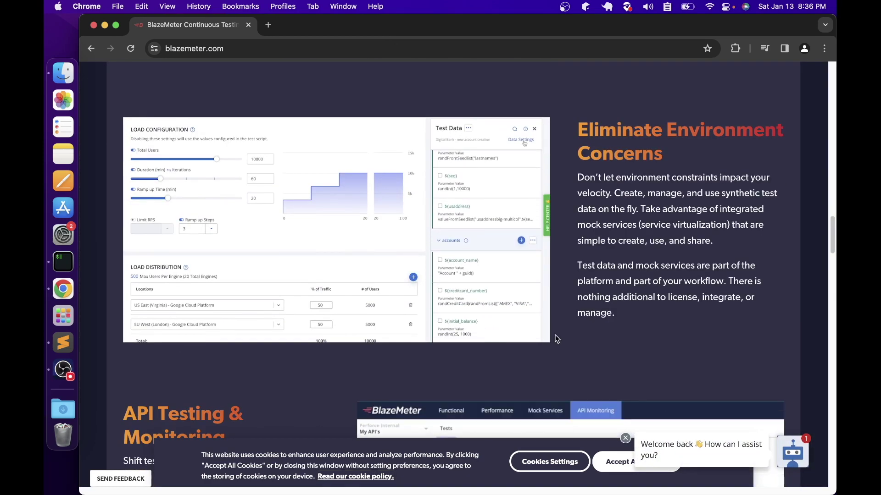
scroll(356, 274, "down", 1)
scroll(344, 274, "down", 12)
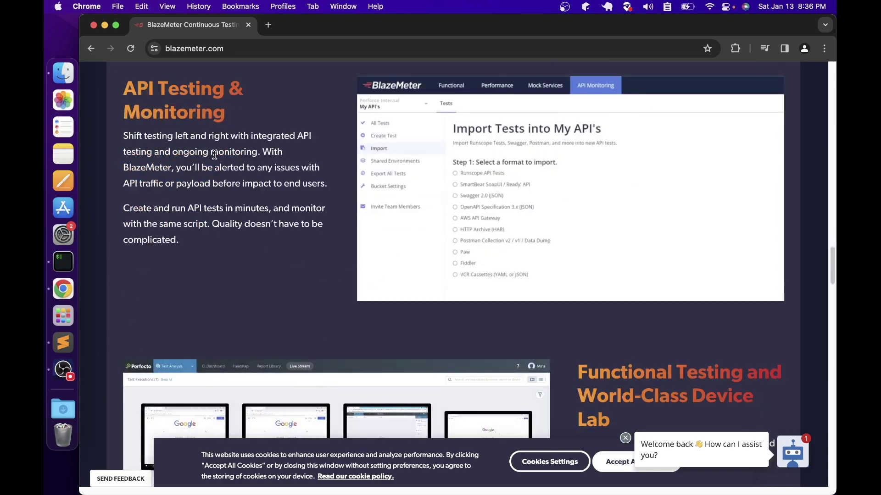
scroll(276, 220, "down", 14)
scroll(253, 198, "up", 3)
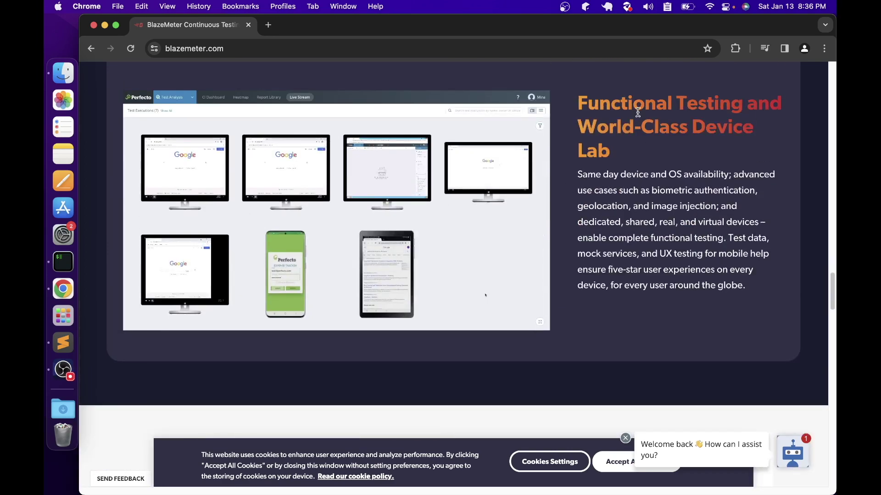
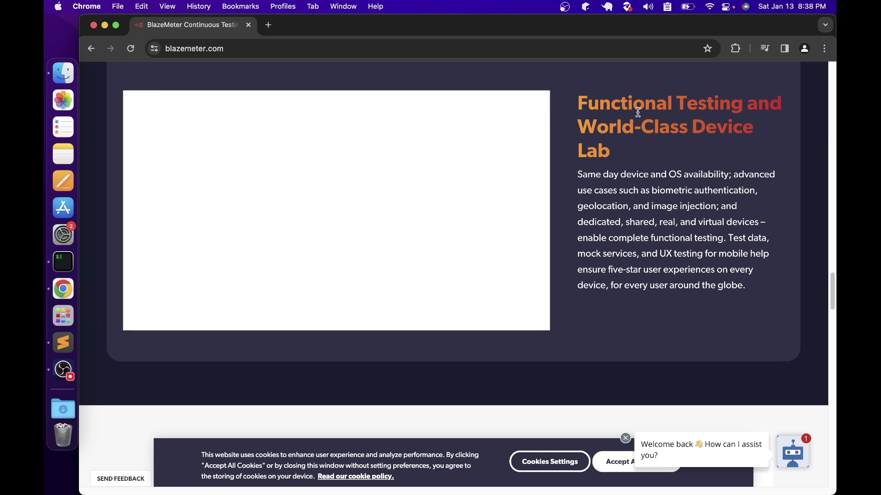
Step: Open the Chrome Web Store in a new tab, search for blaze and open the BlazeMeter | The Continuous Testing Platform extension
left_click(269, 26)
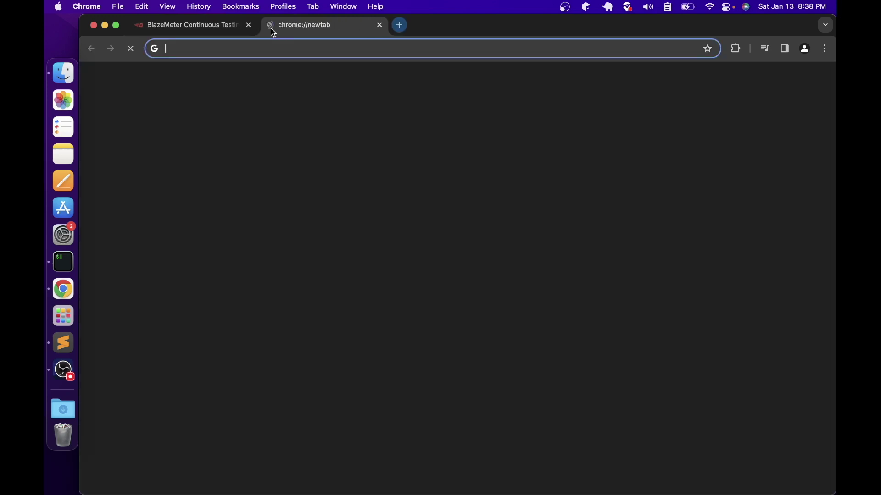
type("ch")
key("Down")
key("Return")
left_click(228, 192)
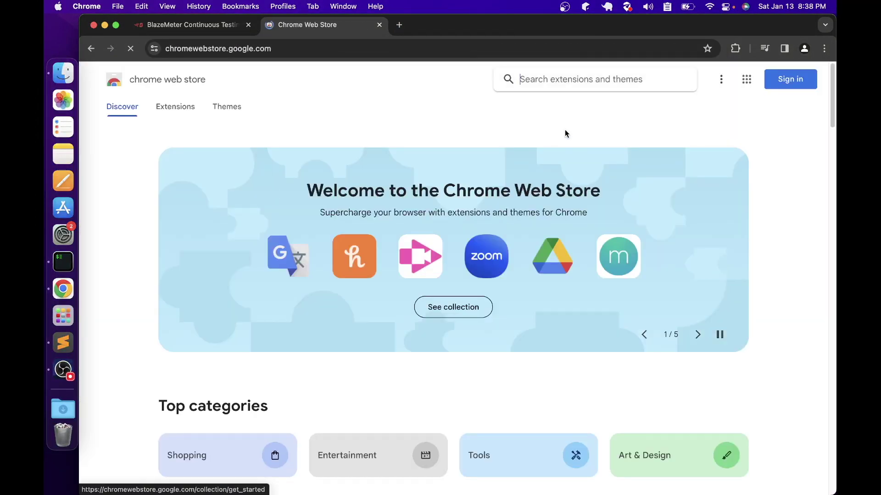
type("blaze")
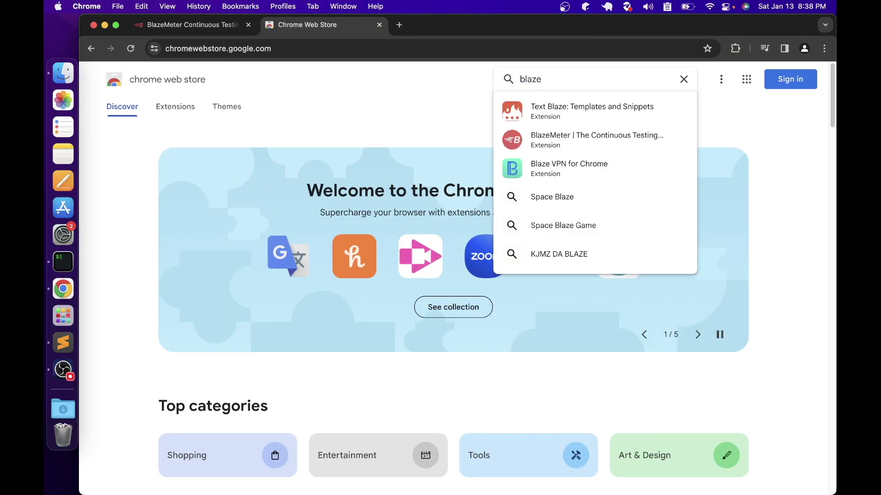
left_click(598, 120)
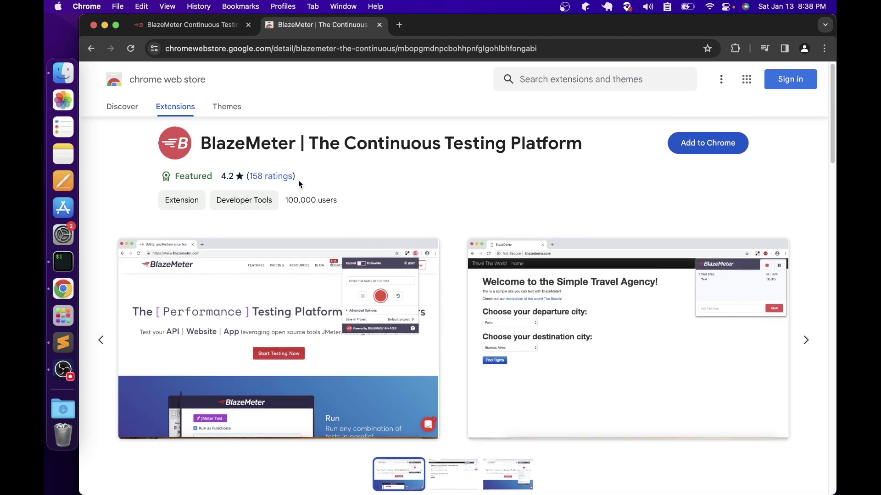
Step: Examine the extension's screenshots, overview, privacy and support sections on its store page
scroll(299, 184, "down", 8)
scroll(299, 183, "up", 8)
scroll(296, 182, "down", 1)
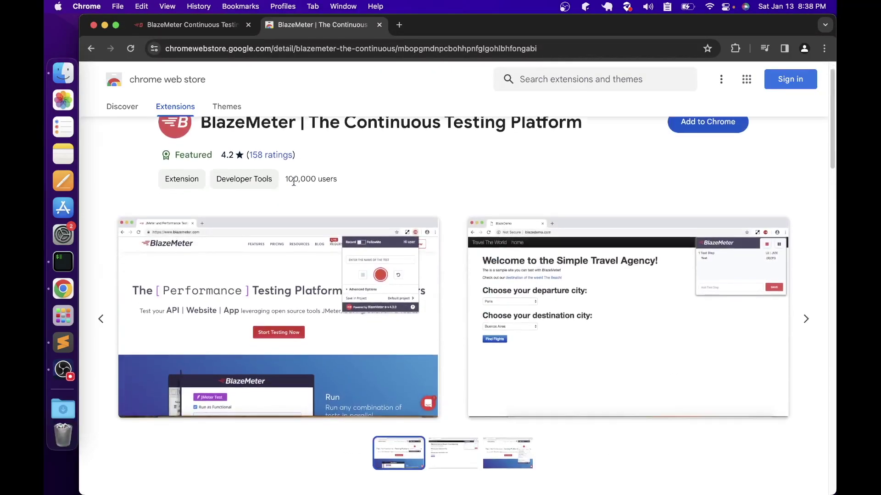
scroll(293, 182, "down", 10)
scroll(257, 183, "up", 7)
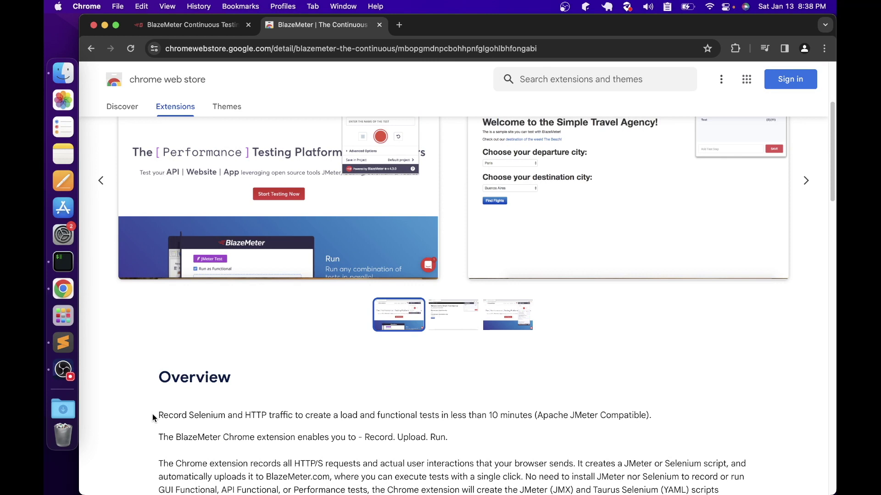
left_click_drag(159, 416, 446, 419)
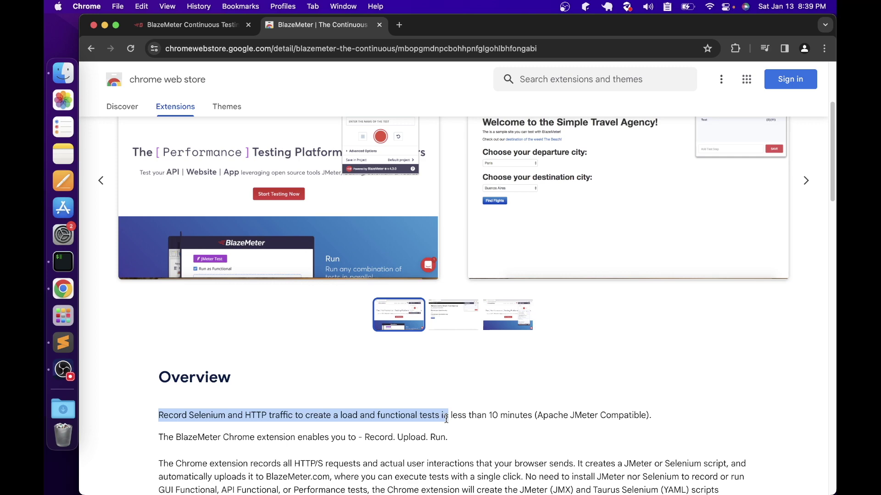
scroll(460, 292, "down", 15)
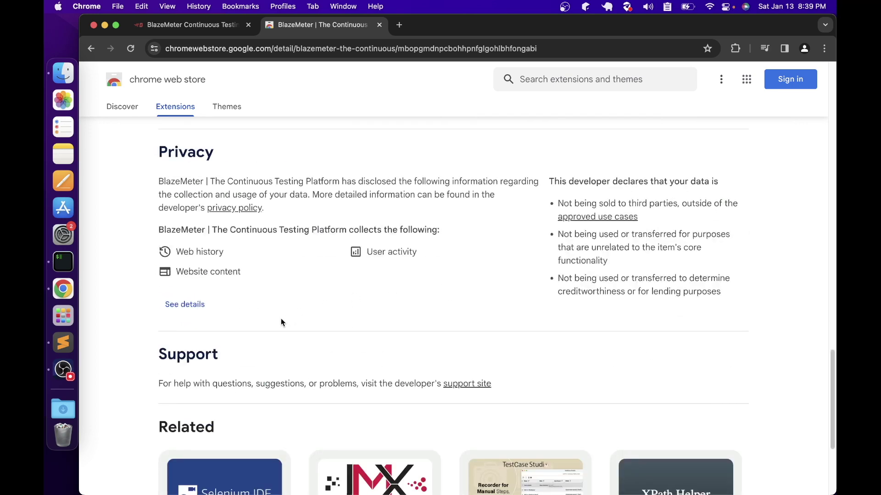
left_click_drag(152, 352, 220, 359)
left_click_drag(158, 384, 194, 385)
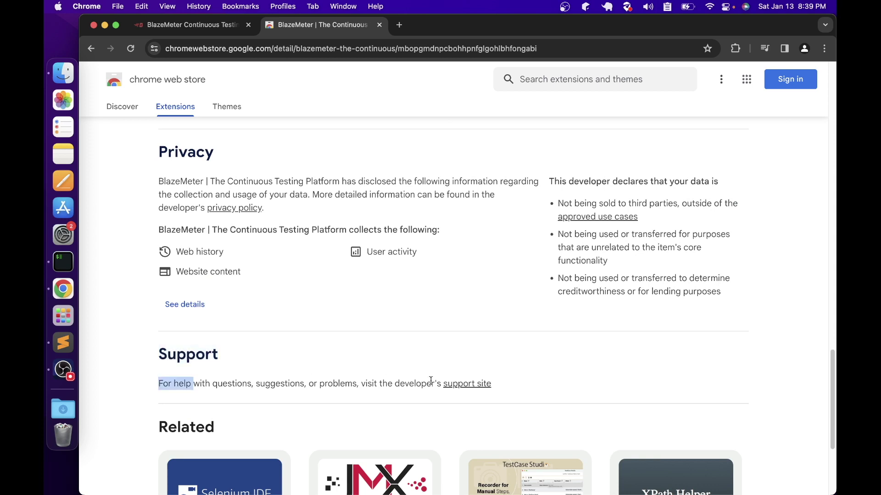
Step: Open the developer's support site in a new tab, read the Chrome Extension - Record guide, and close that tab
right_click(459, 388)
left_click(500, 289)
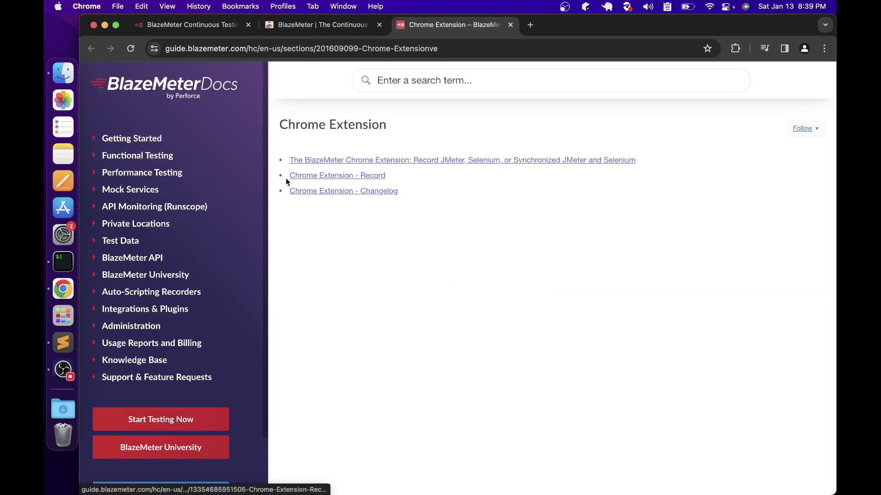
left_click(312, 179)
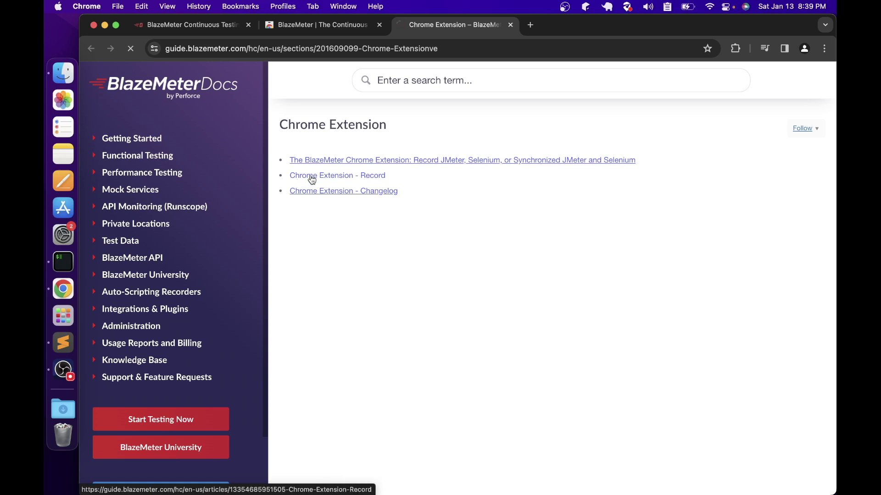
scroll(422, 247, "down", 3)
scroll(423, 247, "down", 5)
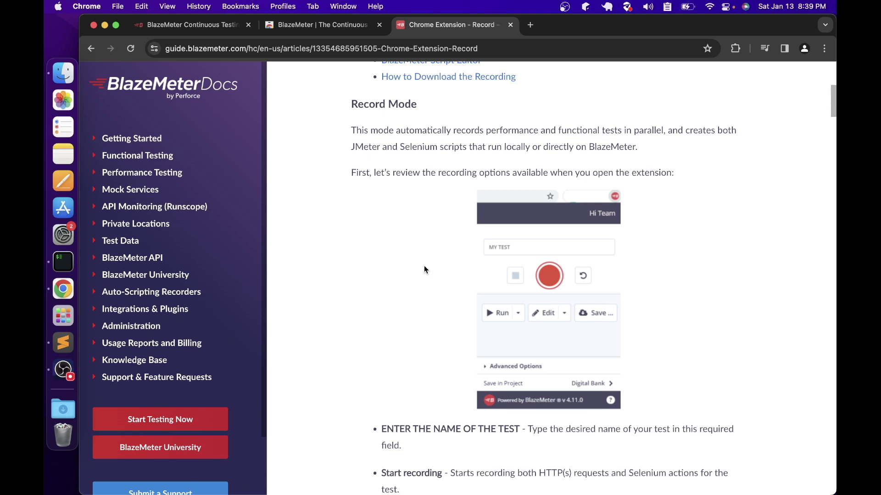
key("super+w")
Step: Add the BlazeMeter extension to Chrome and accept its requested permissions
scroll(534, 163, "up", 10)
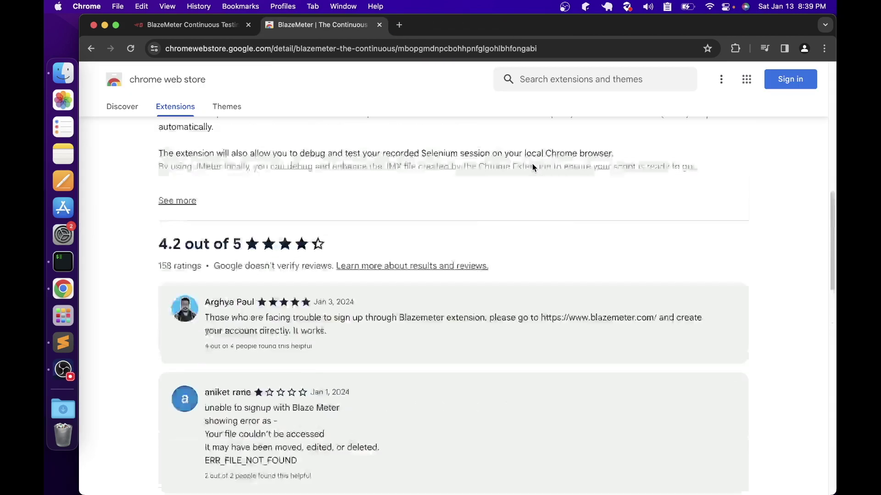
scroll(532, 163, "up", 10)
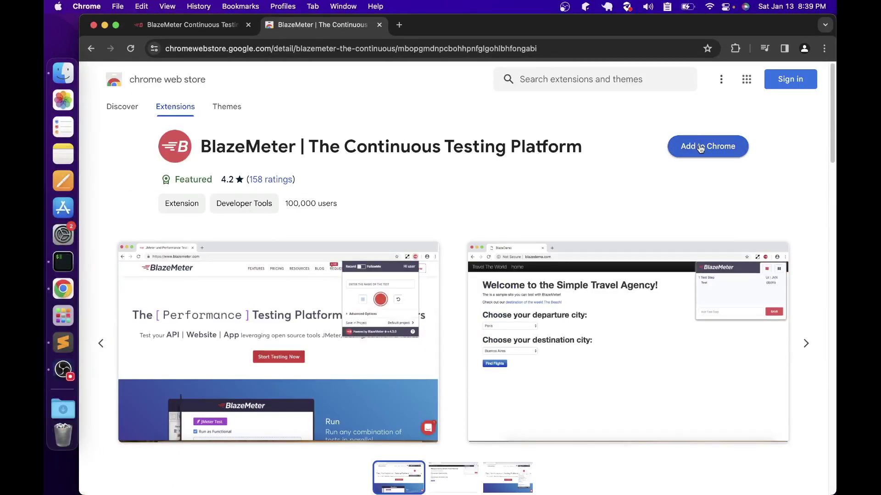
left_click(696, 148)
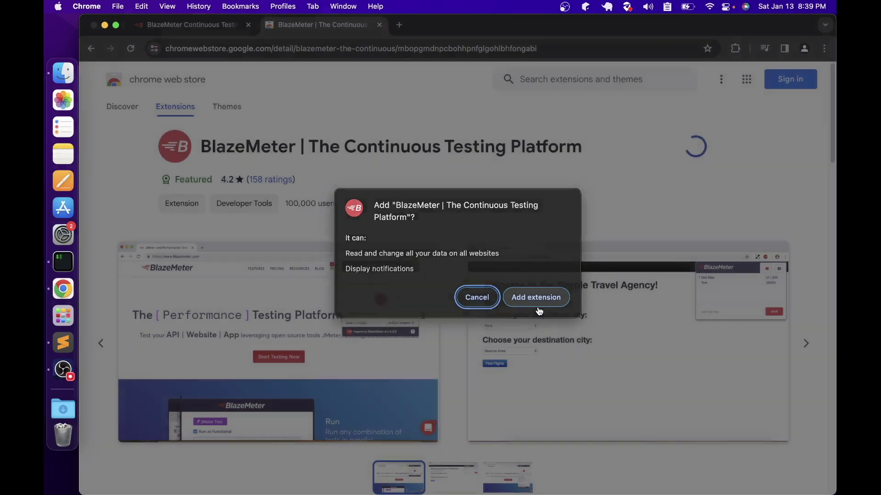
left_click(537, 305)
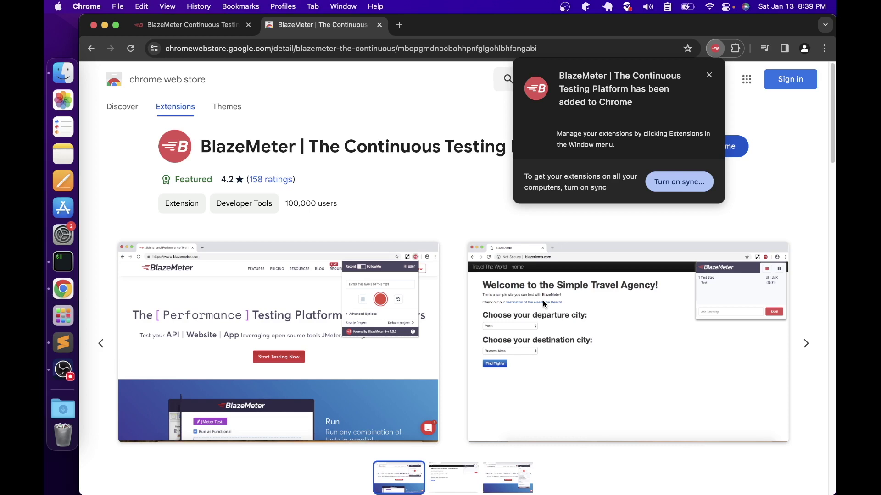
Step: Pin the BlazeMeter extension to the browser toolbar
left_click(735, 49)
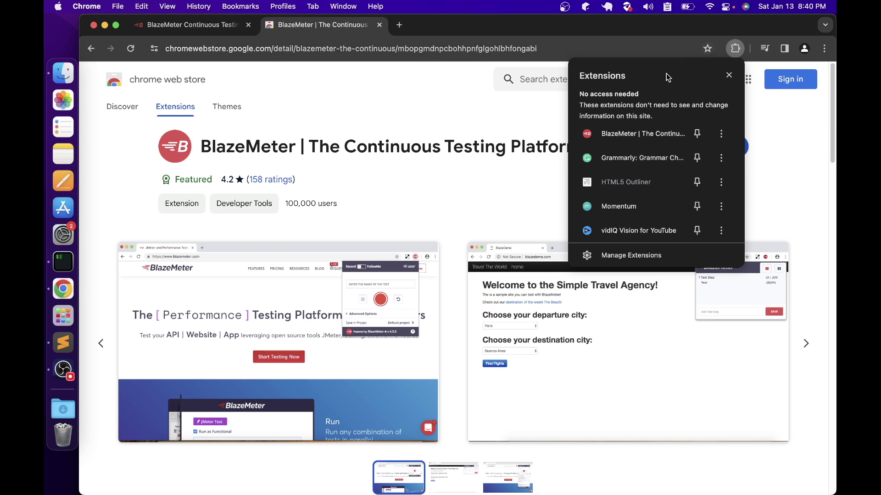
left_click(697, 134)
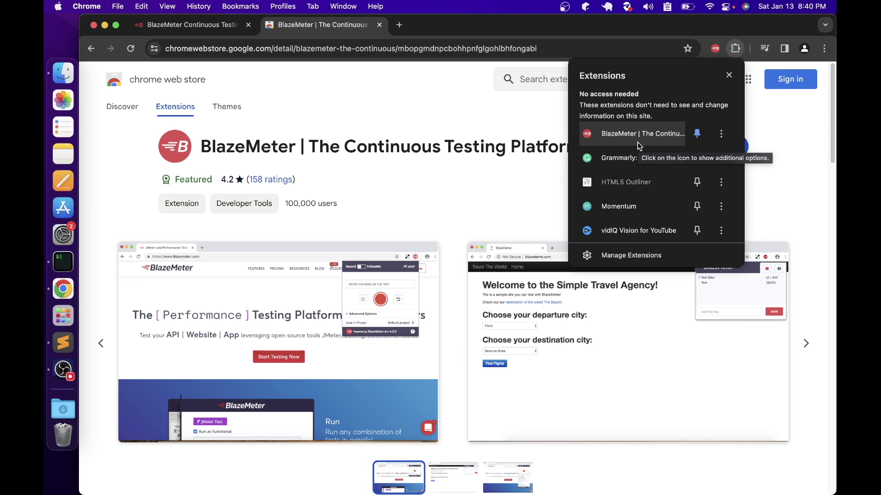
left_click(523, 190)
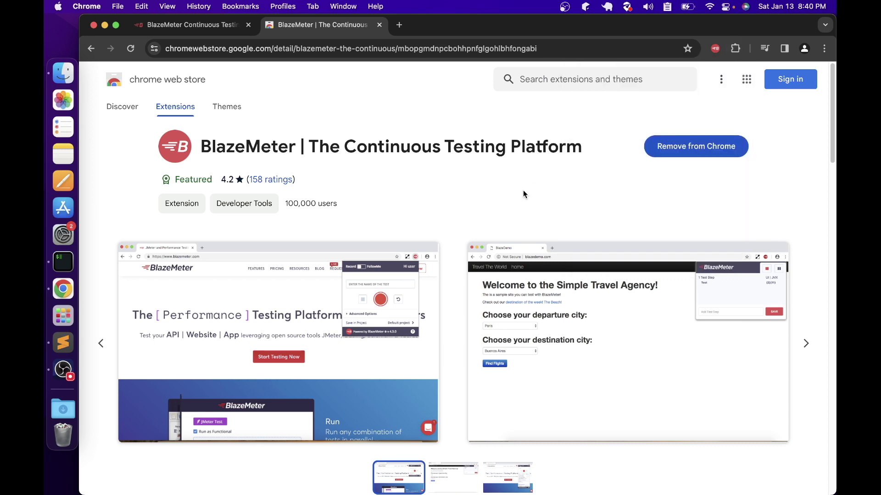
Step: Sign in to BlazeMeter from its website with a Google account, viewing the registration form on the way, and close the dashboard tab
left_click(714, 50)
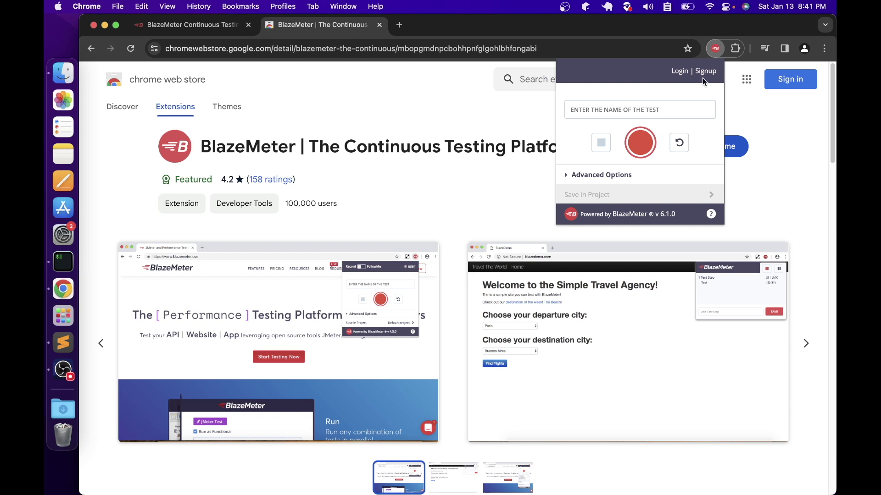
left_click(202, 25)
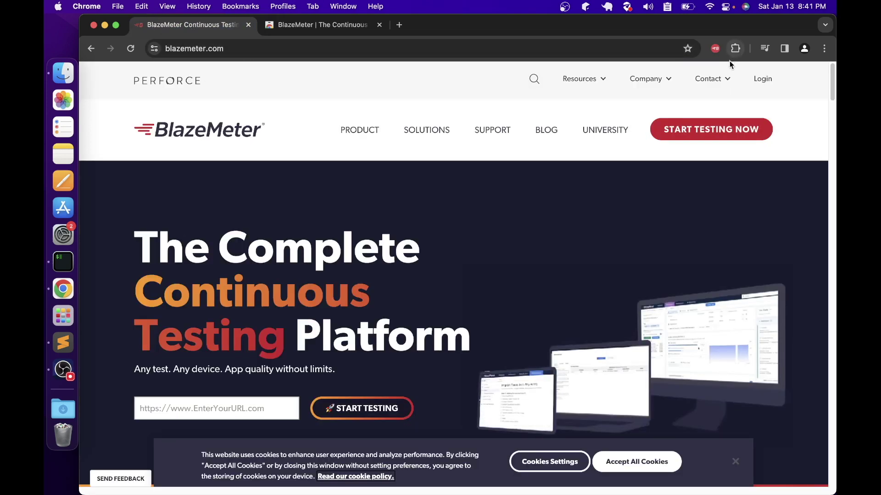
left_click(762, 79)
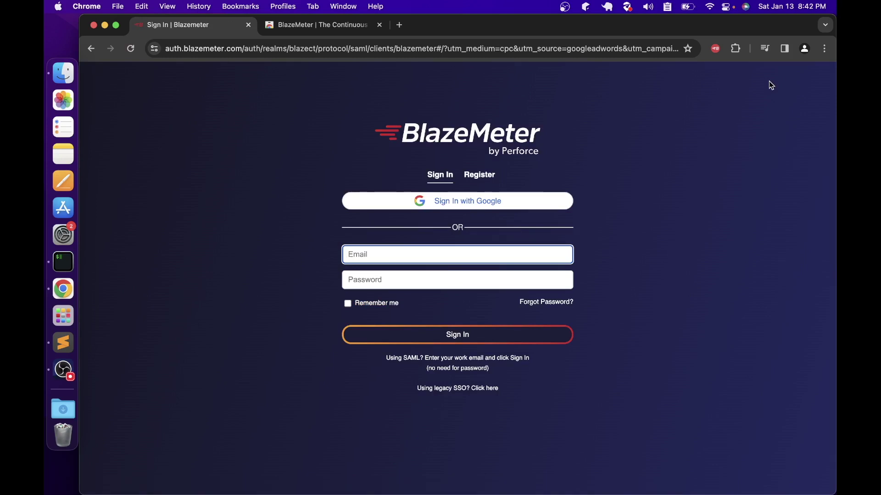
left_click(495, 185)
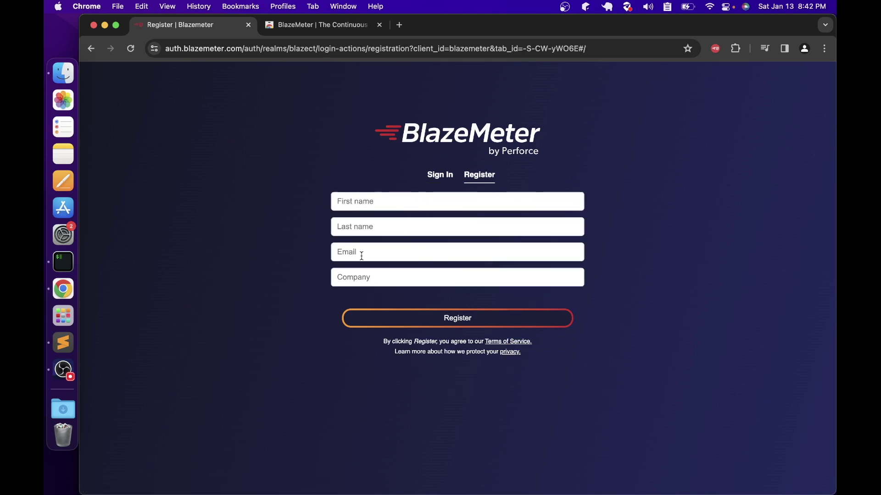
left_click(436, 181)
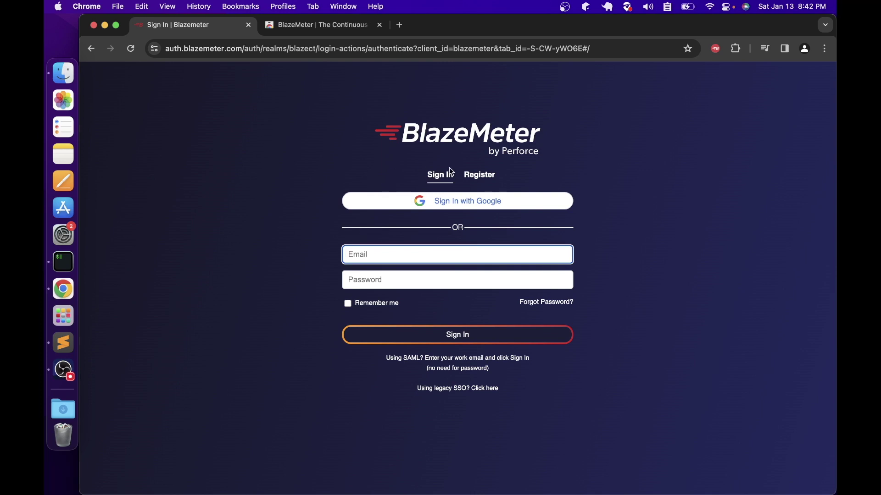
left_click(552, 204)
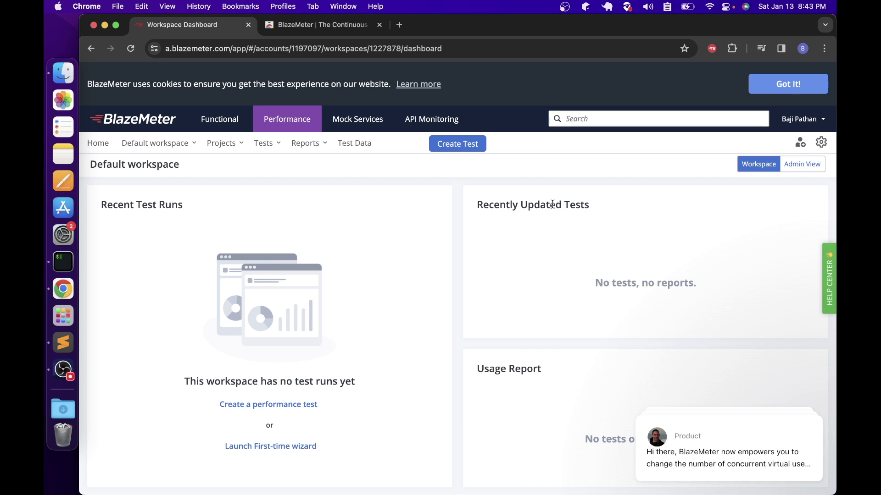
left_click(248, 25)
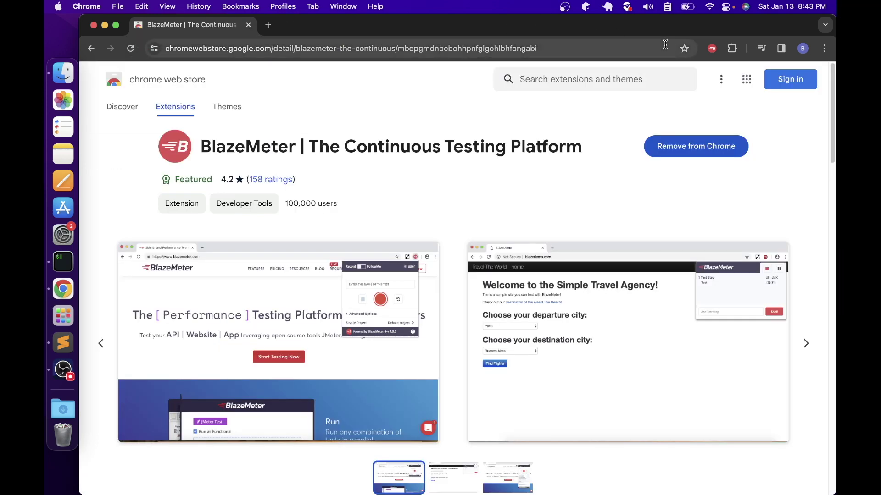
Step: Open the BlazeMeter recorder and name the test JMETER_DEMO_SCRIPT
left_click(714, 49)
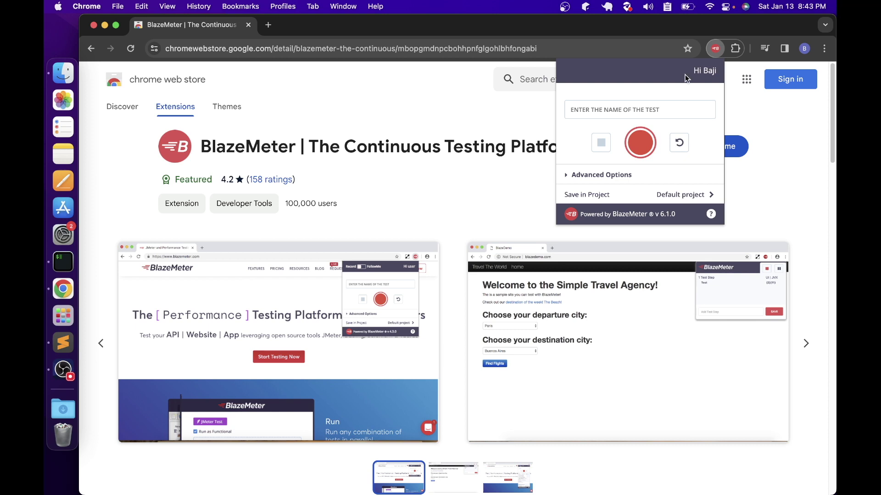
left_click(641, 114)
type("JMETER_D")
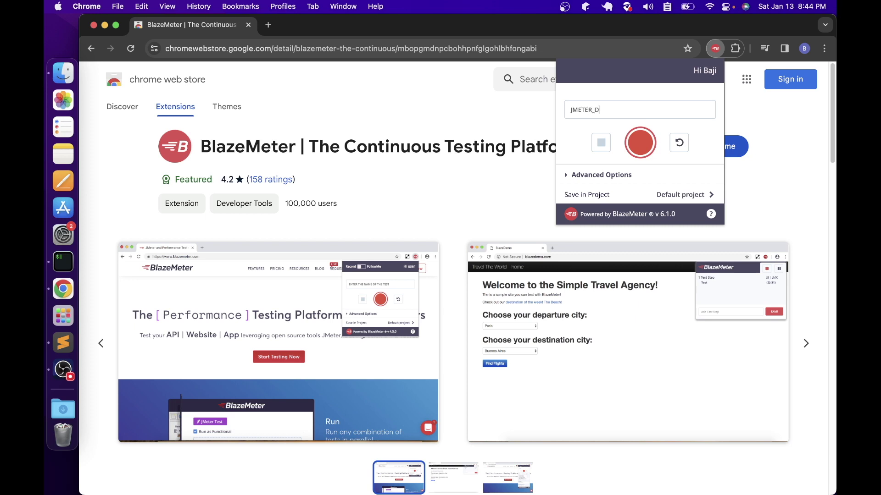
type("EMO_SCRIPT")
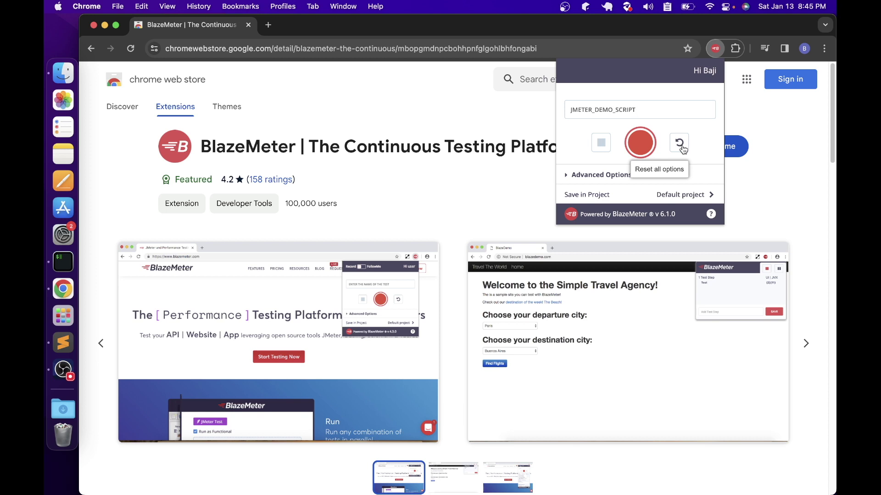
Step: In the recorder's advanced options, enable Disable Browser Cache, Wipe Service Workers, Record Ajax Requests and Randomize recorded think times
left_click(569, 178)
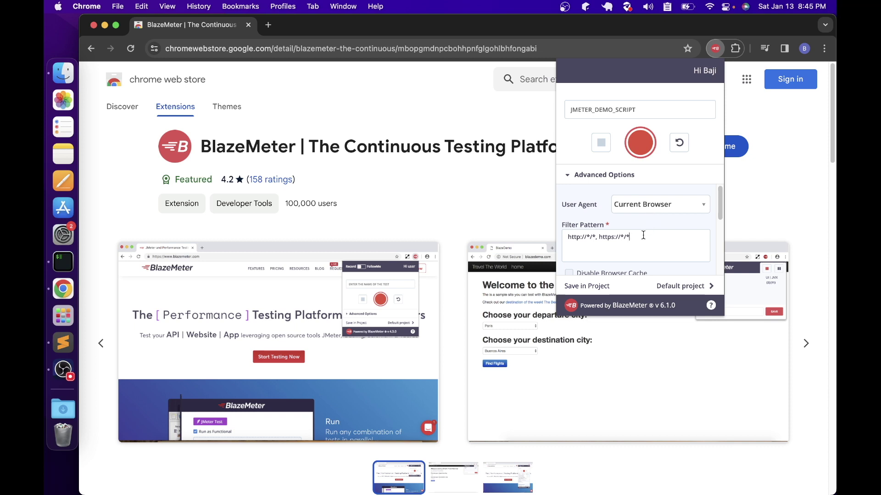
left_click_drag(716, 208, 718, 222)
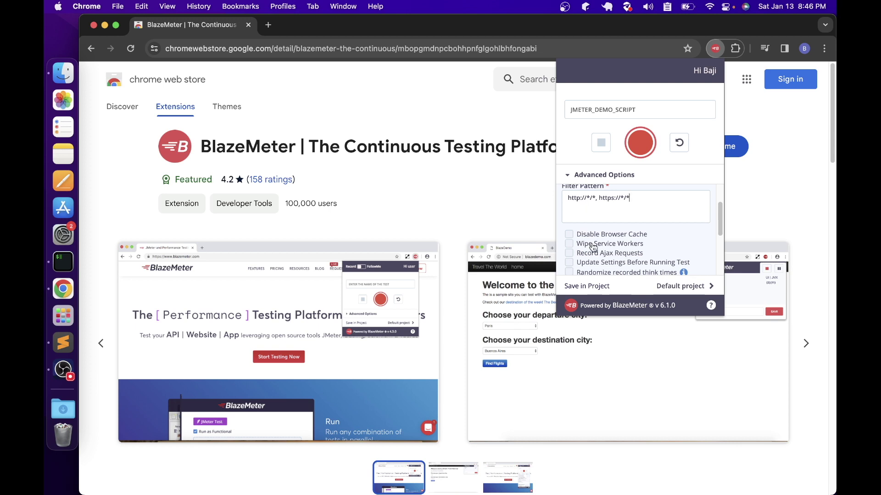
left_click(569, 234)
left_click(569, 244)
left_click(569, 253)
scroll(617, 261, "up", 1)
left_click_drag(720, 217, 714, 227)
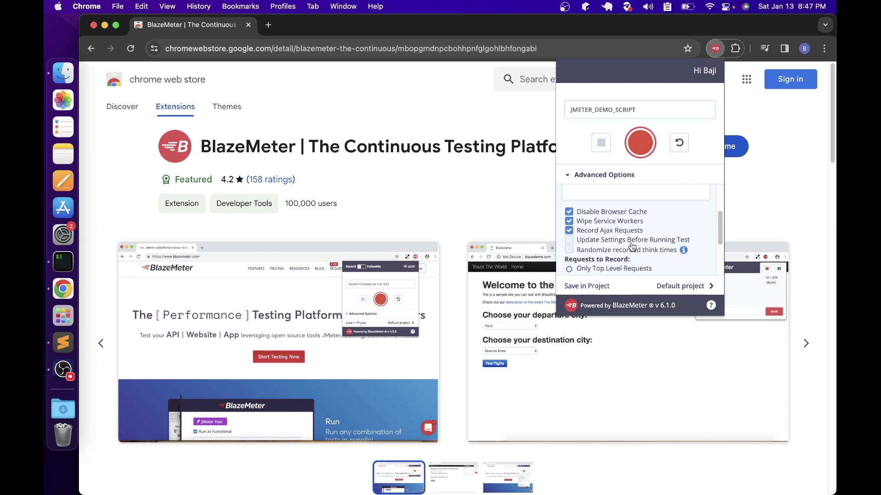
left_click(568, 252)
Step: Check the resource types under Top Level Requests and the Following, set the requests to record back to Only Top Level Requests, and close the recorder
scroll(620, 254, "up", 1)
left_click_drag(722, 232, 724, 249)
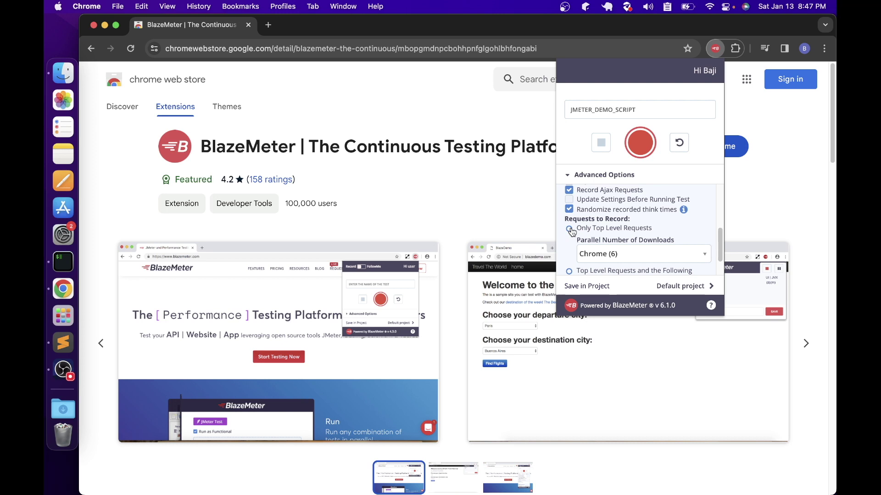
scroll(568, 238, "down", 2)
left_click(569, 242)
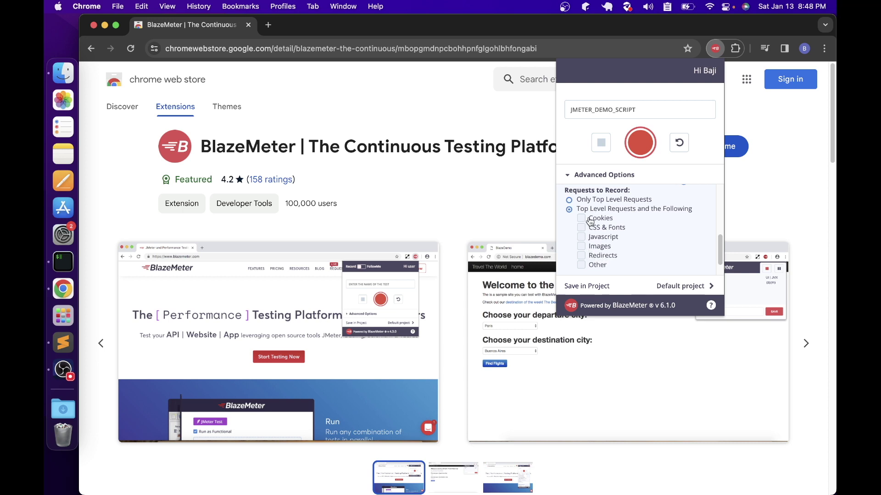
scroll(582, 238, "down", 1)
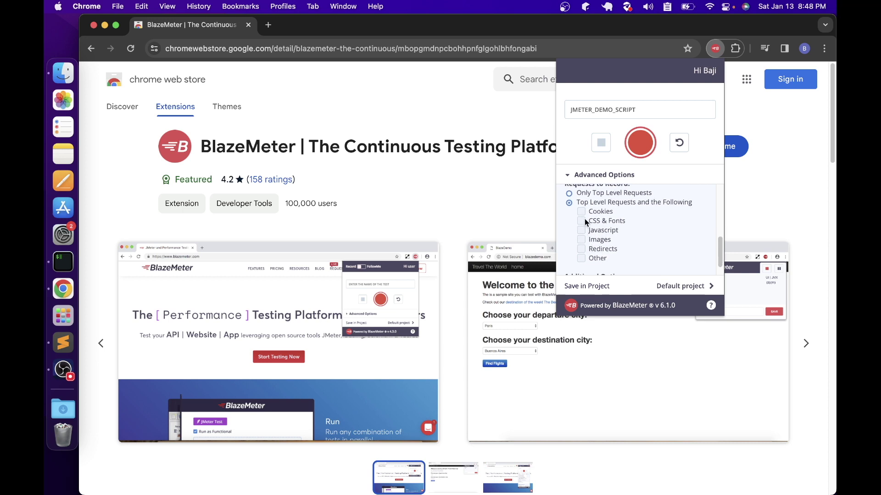
left_click(569, 194)
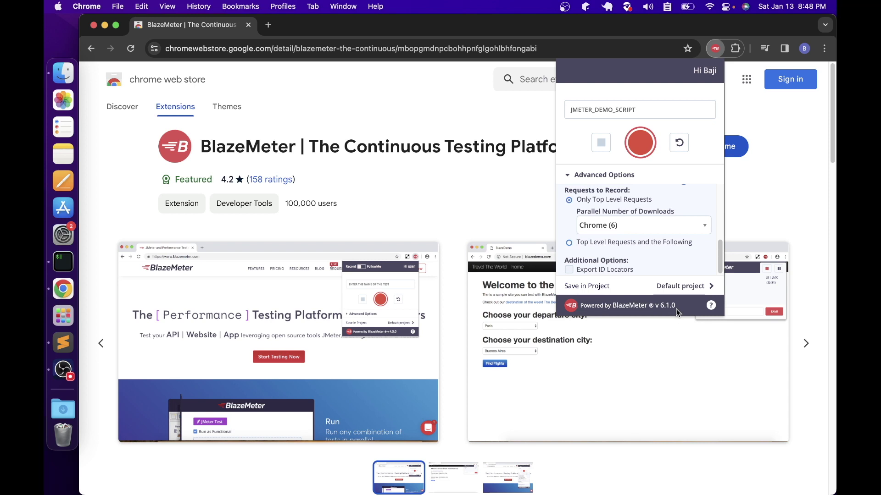
left_click_drag(676, 309, 654, 307)
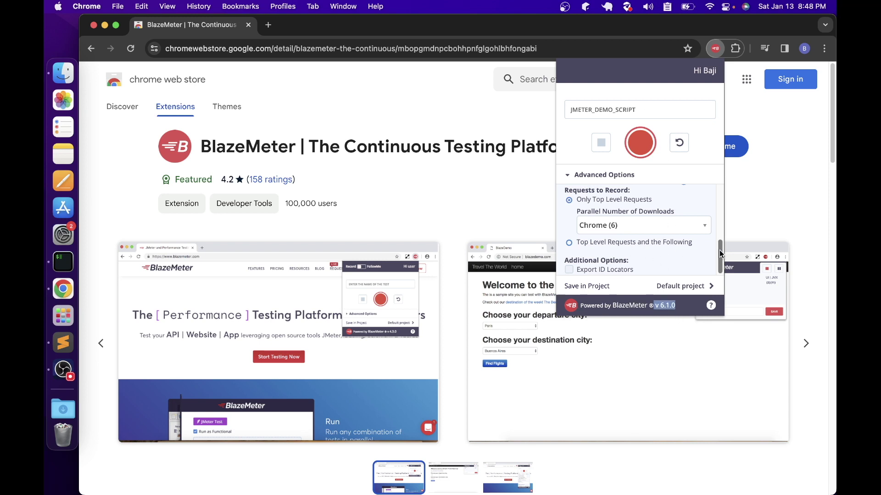
left_click_drag(719, 257, 713, 143)
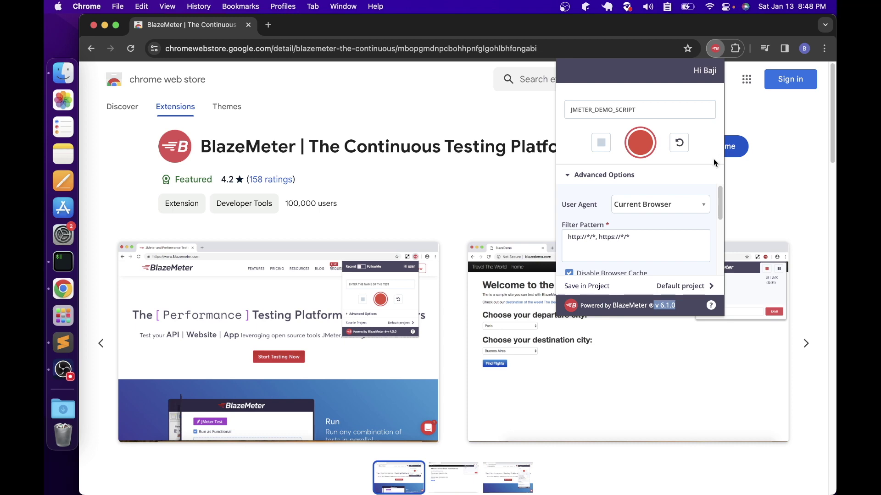
left_click(489, 166)
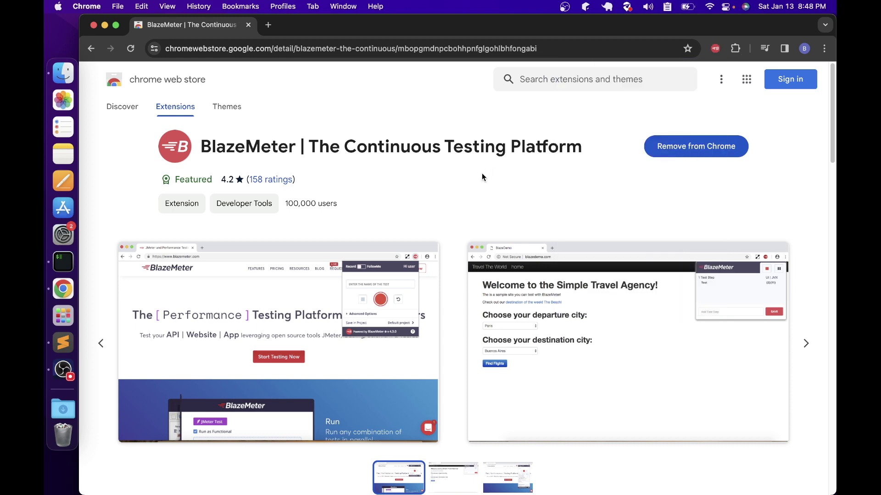
Step: Open a new browser tab and start the BlazeMeter recording of JMETER_DEMO_SCRIPT from it
left_click(269, 26)
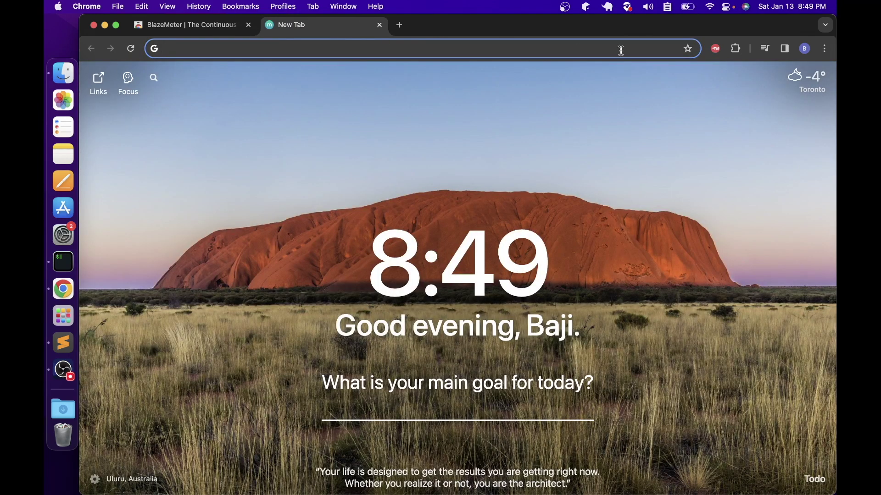
left_click(710, 54)
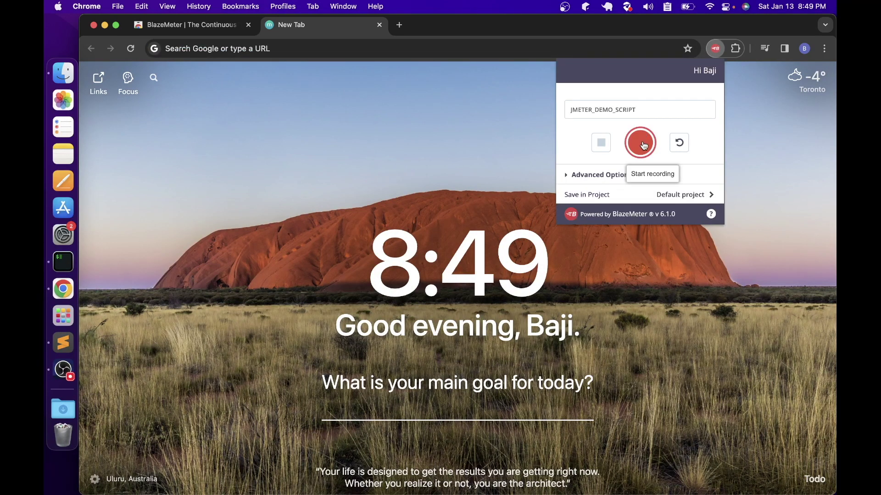
left_click(642, 143)
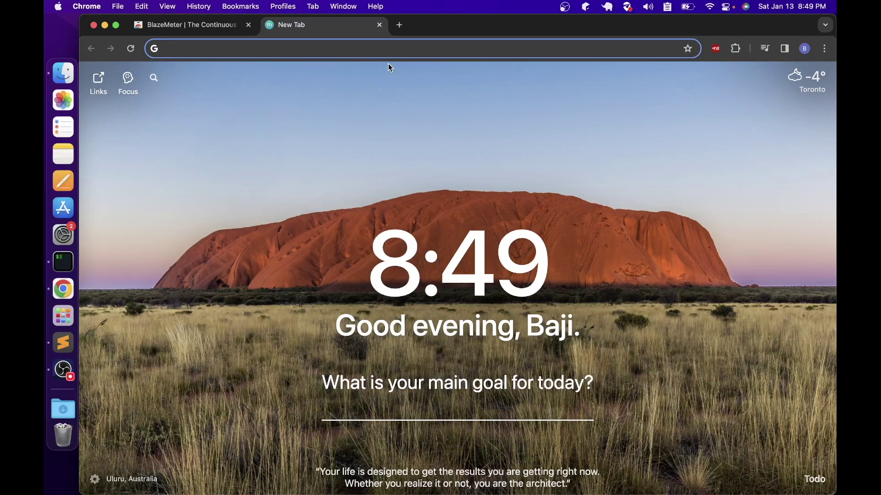
Step: Load jmeter.apache.org while recording and visit its User Manual and Best Practices pages
type("jmeter.ap")
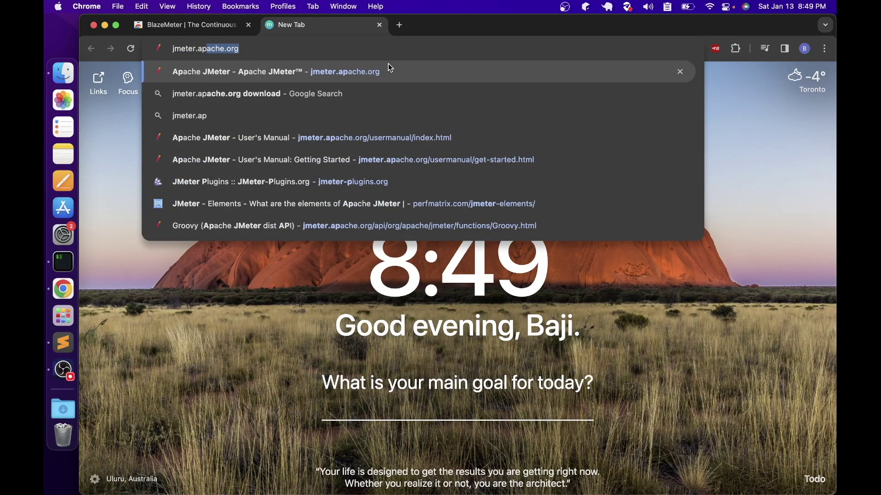
key("Return")
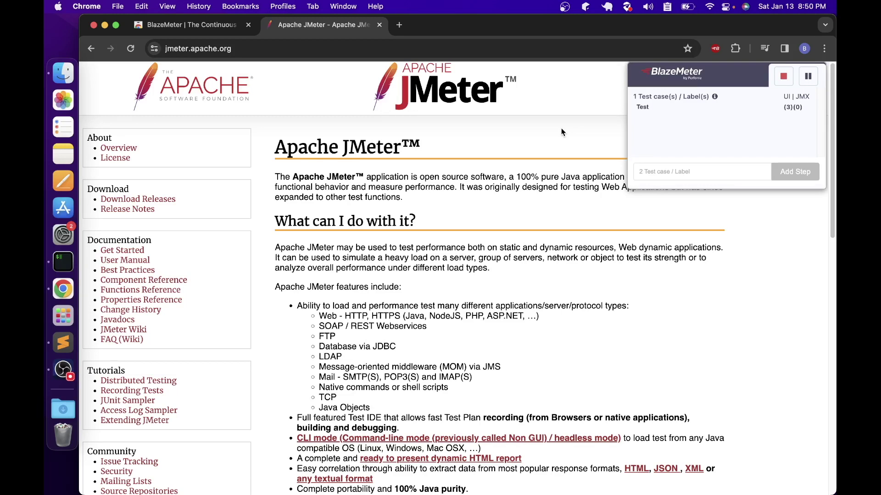
left_click(121, 265)
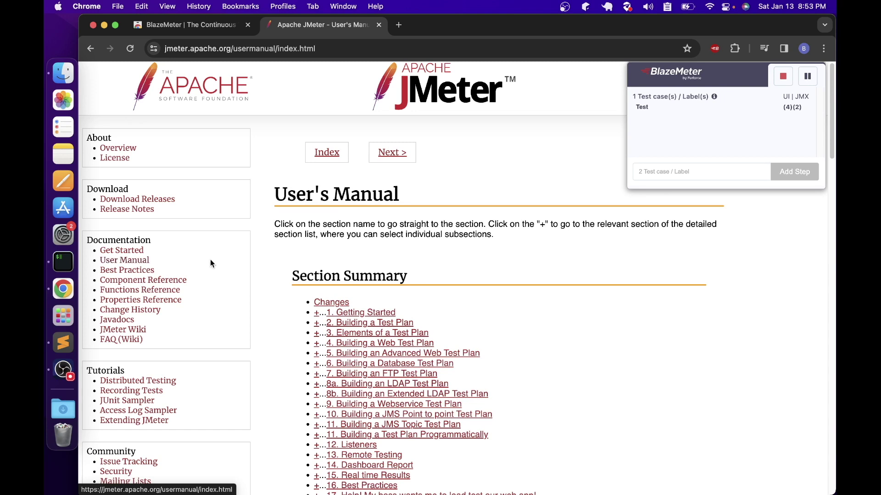
left_click(141, 273)
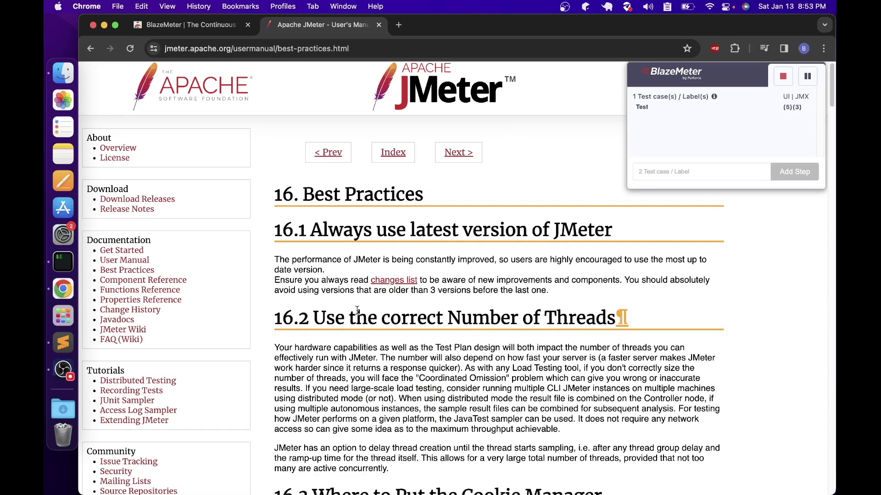
Step: Add a recording step labelled Change History, visit the site's Change History page and stop the recording
left_click(674, 179)
type("Change History")
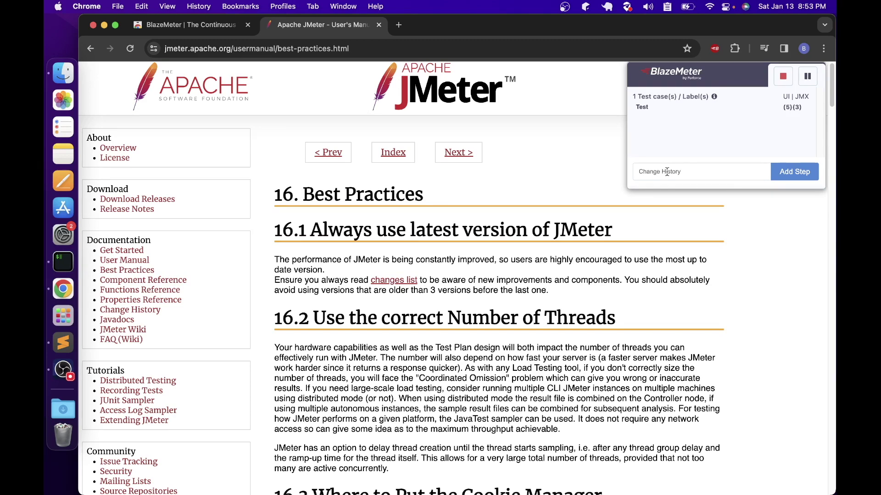
left_click(796, 174)
left_click(141, 312)
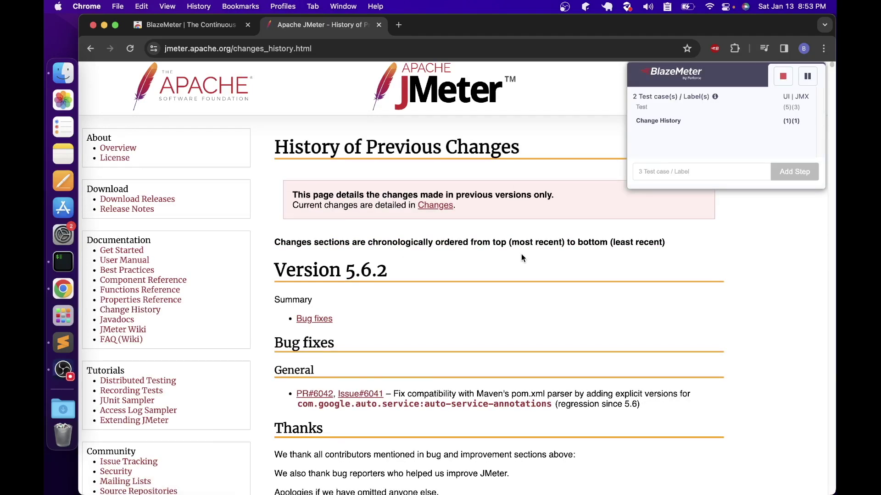
left_click(784, 79)
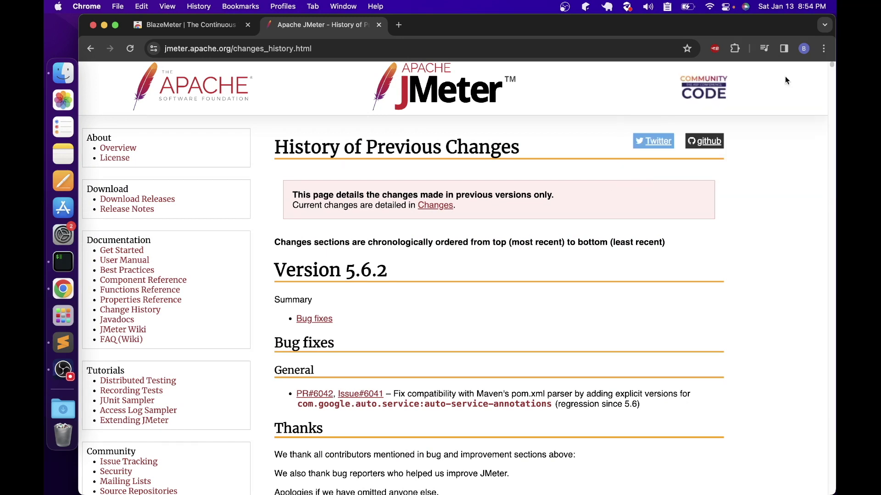
Step: Export the recording as a JMeter (JMX) script that includes the apache.org domain
left_click(714, 48)
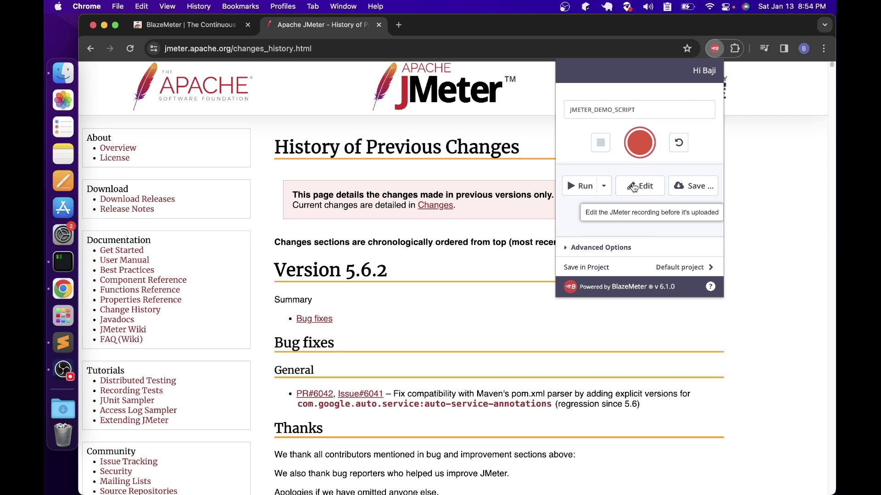
left_click(688, 193)
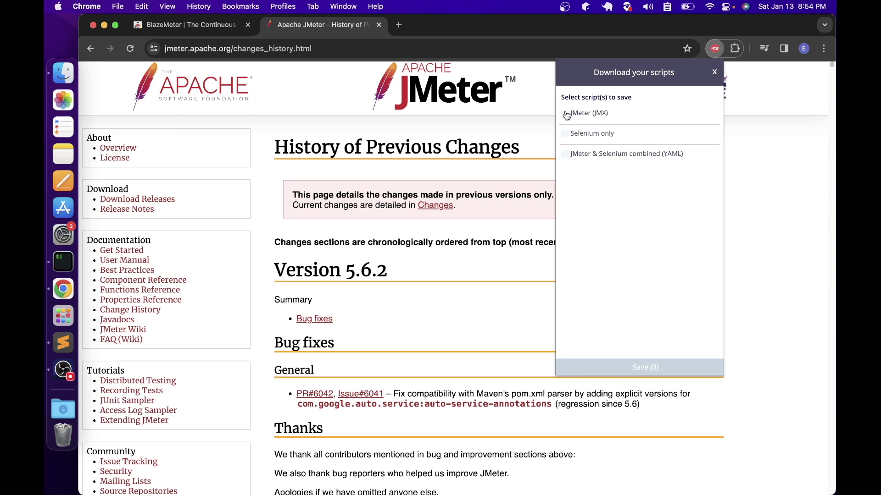
left_click(566, 114)
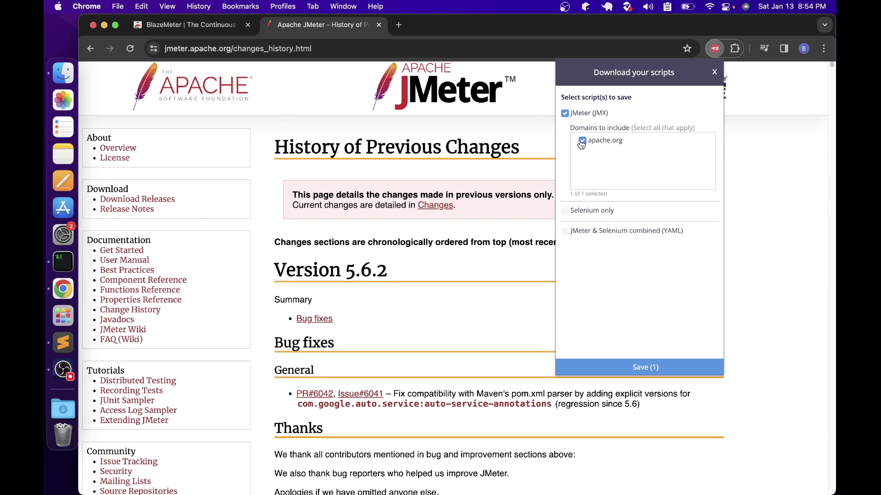
left_click(637, 366)
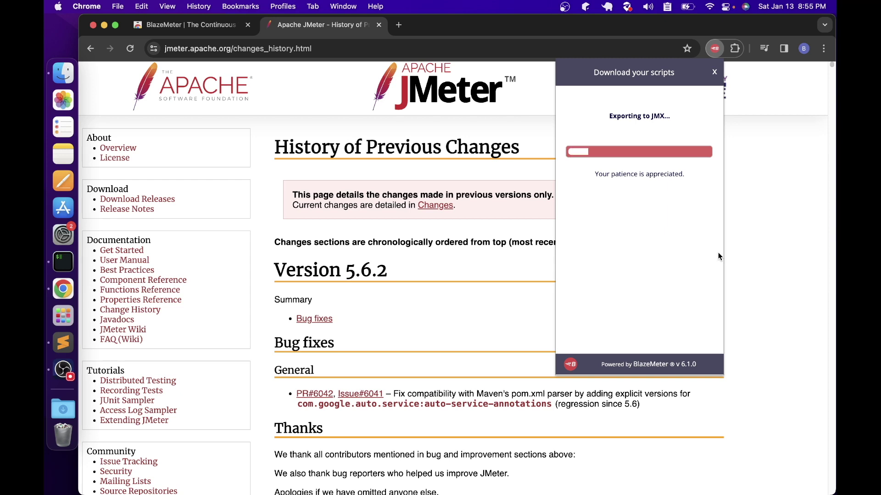
mouse_move(714, 80)
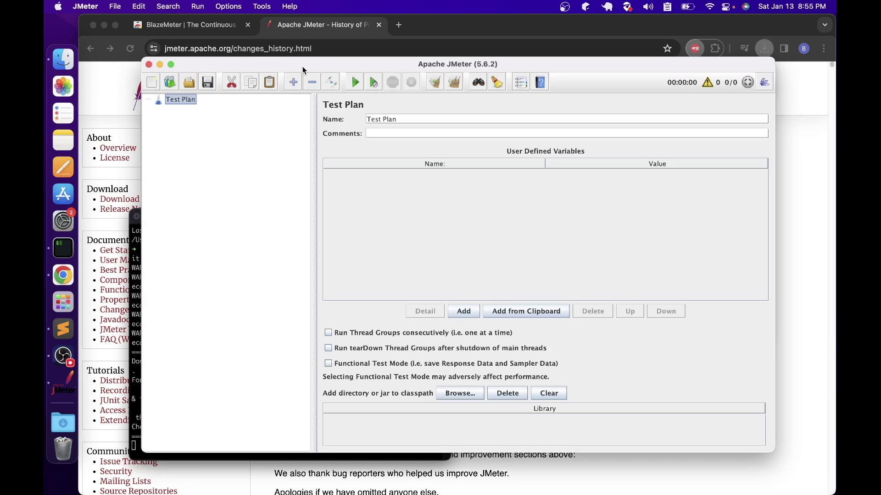
Step: In JMeter, maximize the window and open JMETER_DEMO_SCRIPT.jmx from the Downloads folder
double_click(303, 65)
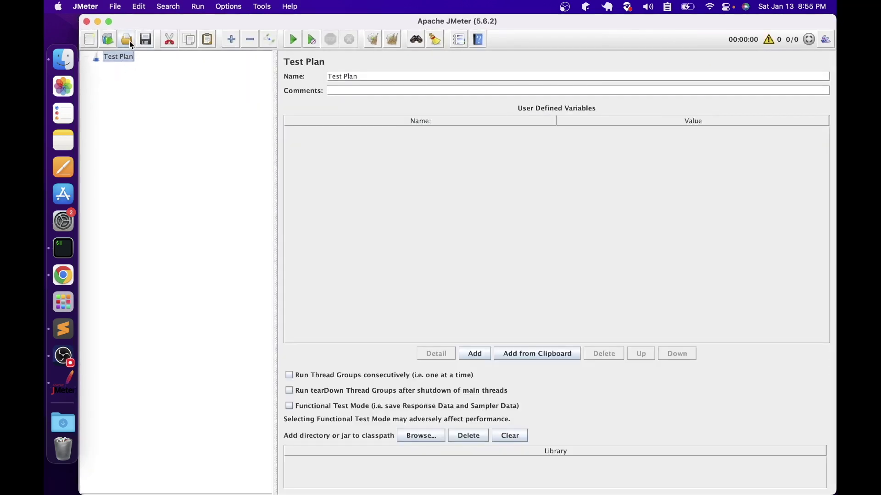
left_click(128, 40)
left_click(357, 251)
double_click(357, 252)
left_click(365, 232)
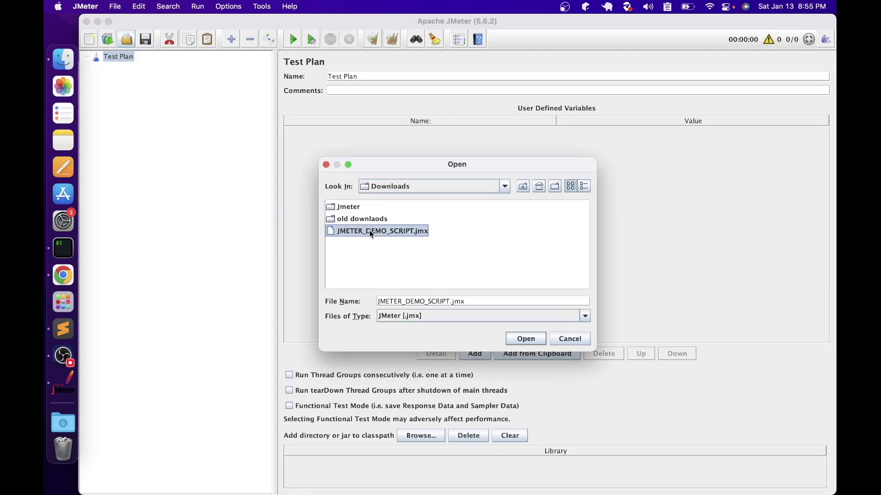
left_click(524, 342)
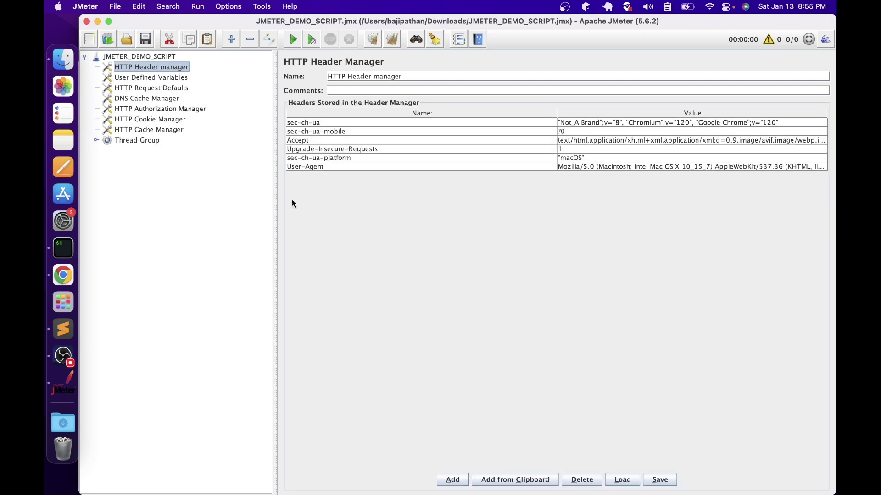
Step: Review the imported test plan and its configuration elements, from HTTP Header manager and User Defined Variables down to HTTP Authorization Manager
left_click(135, 59)
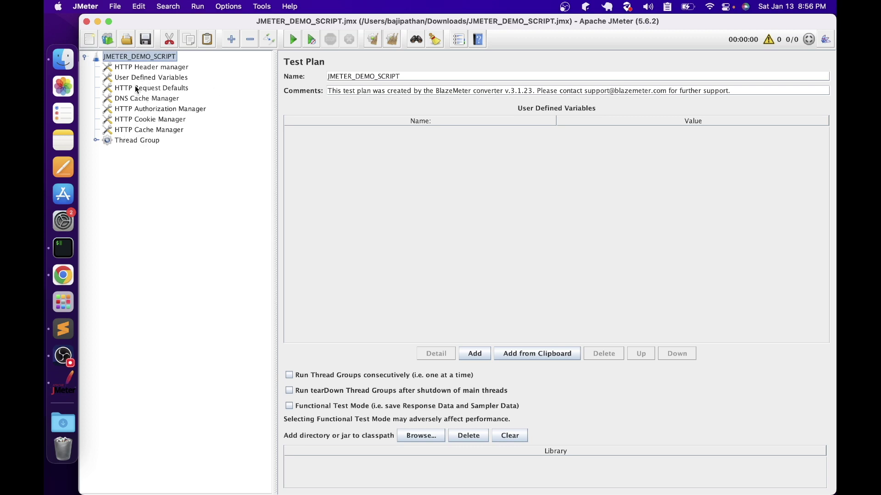
left_click(137, 69)
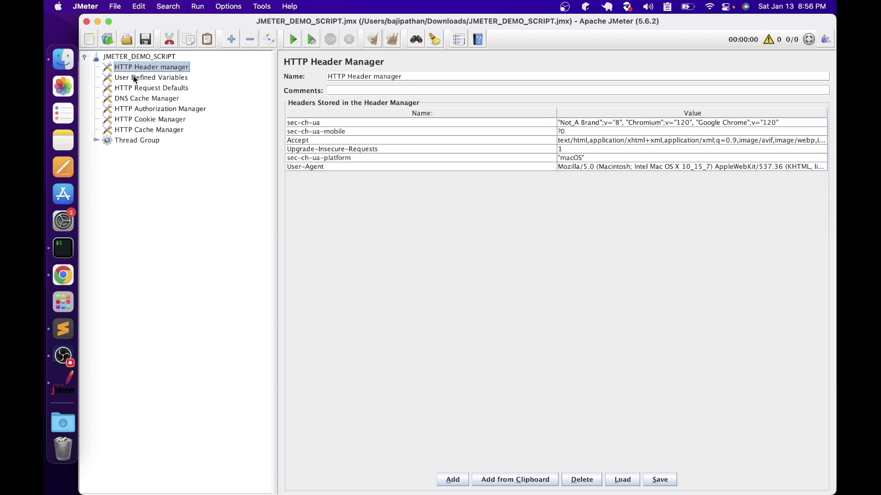
left_click(135, 78)
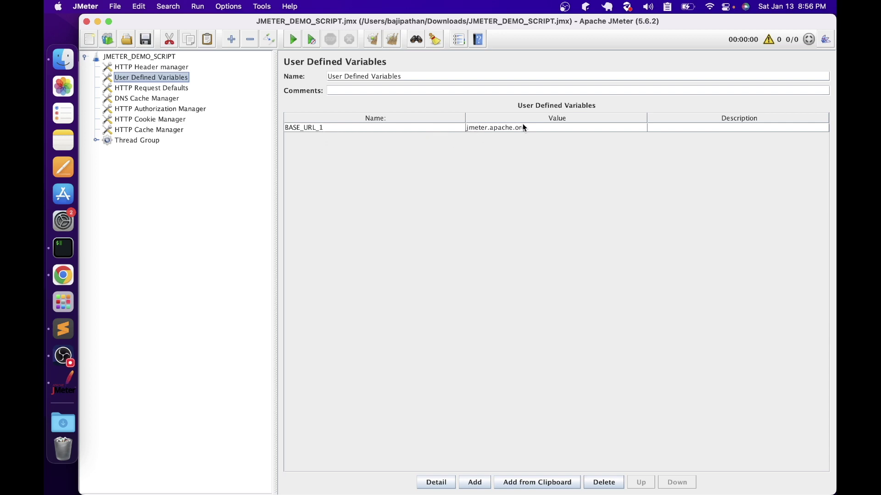
left_click(171, 87)
key("Down")
key("Down")
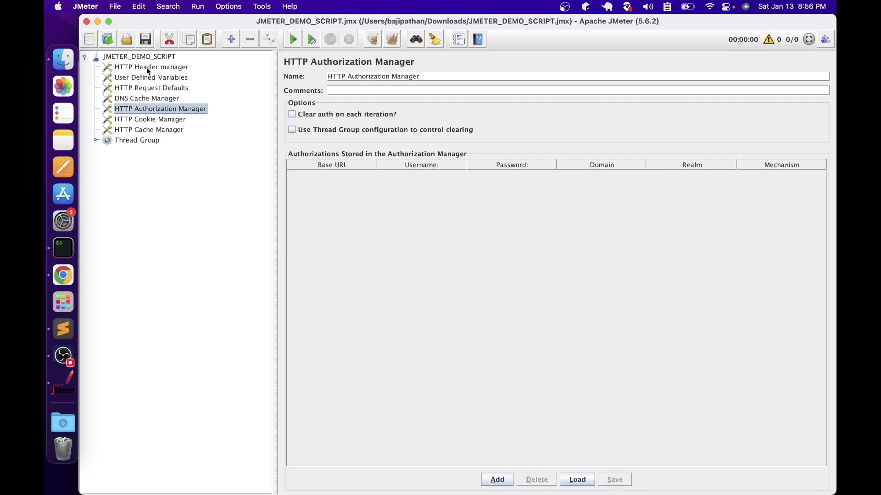
Step: Expand the Thread Group's Test controller, inspect its recorded HTTP requests, and expand the jmeter.apache.org home page request
left_click(98, 141)
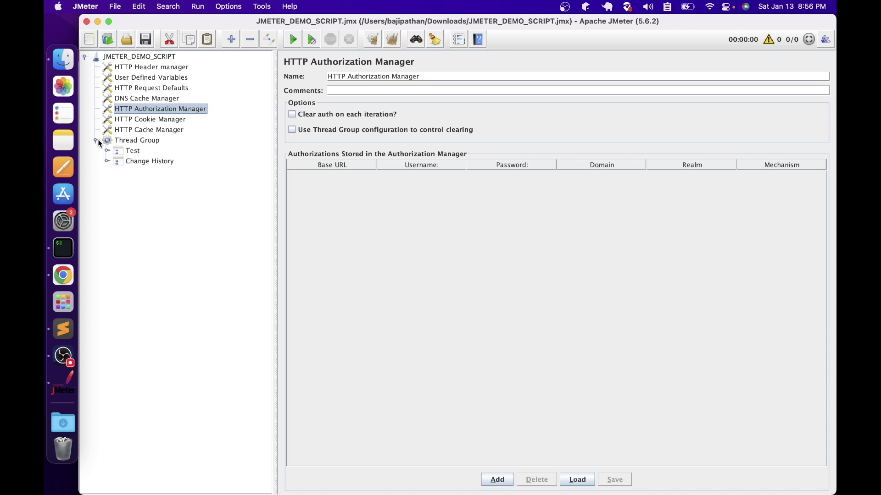
left_click(119, 155)
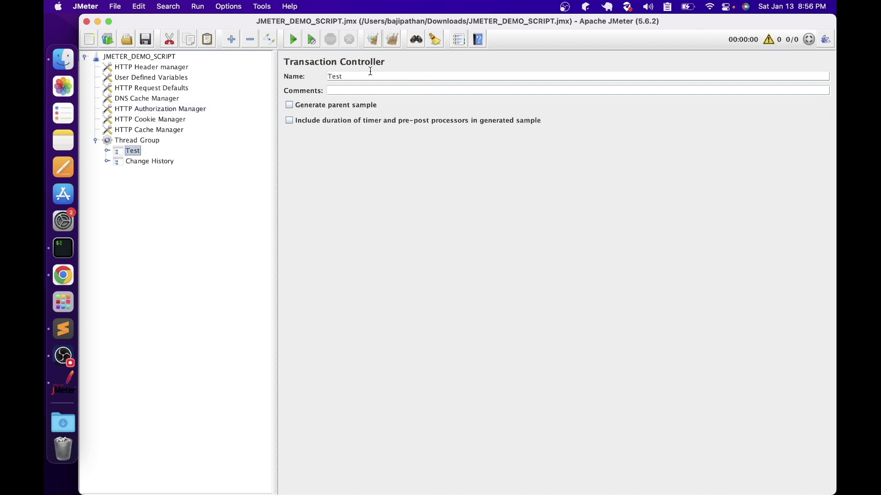
left_click(106, 151)
left_click_drag(275, 162, 386, 171)
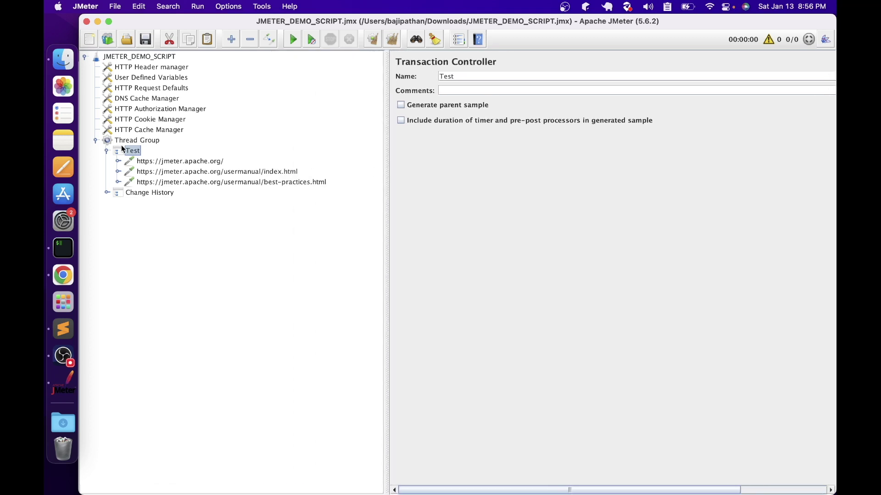
left_click(181, 163)
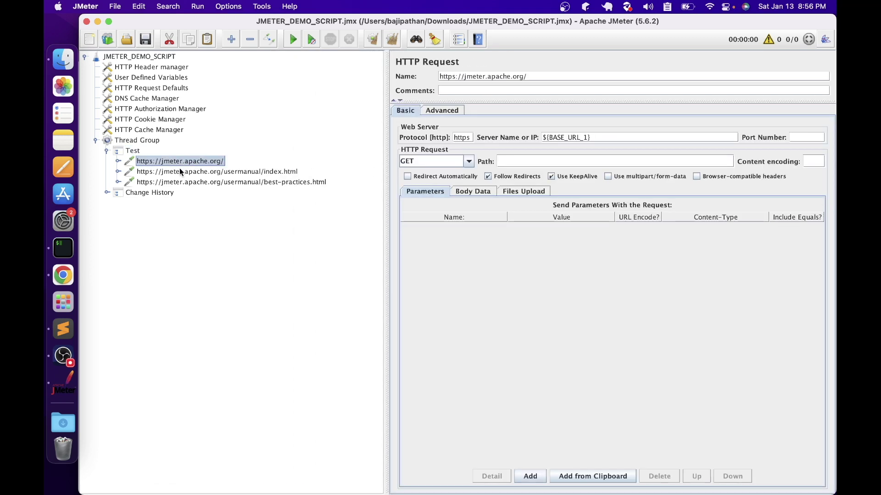
left_click(180, 168)
left_click(185, 179)
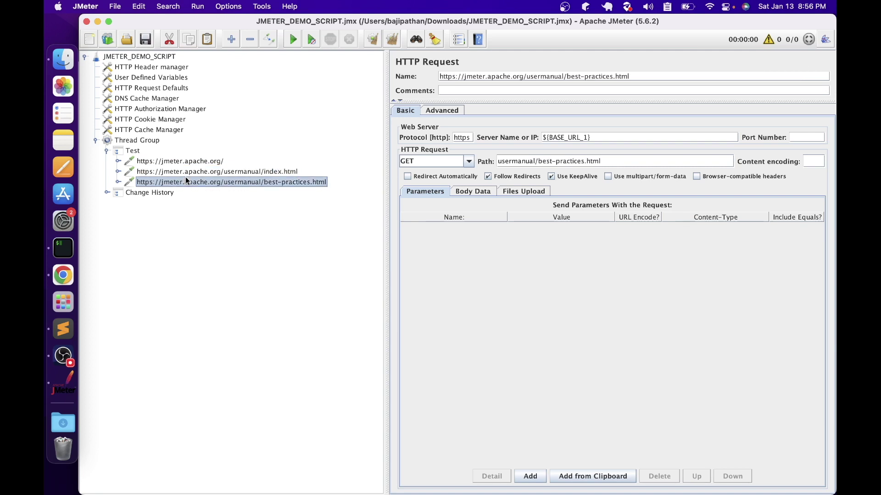
left_click(118, 161)
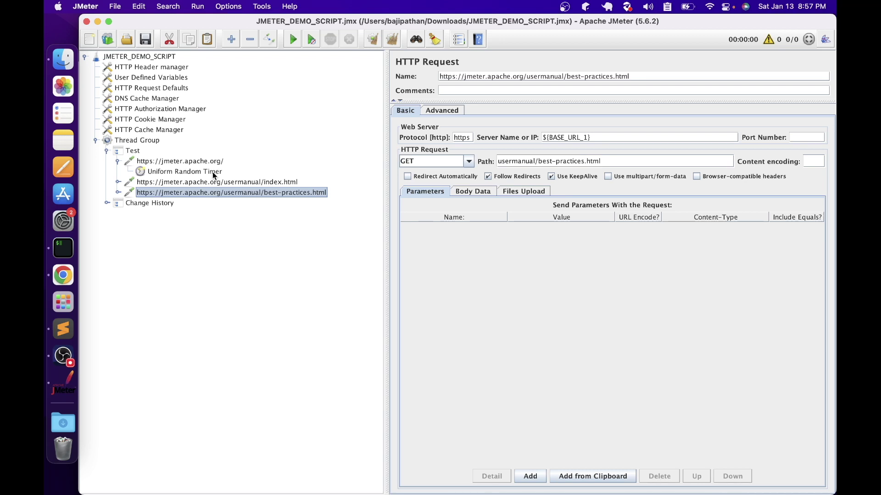
Step: Expand the index.html and best-practices.html requests and the Change History controller, and inspect the changes_history.html request
left_click(118, 183)
left_click(118, 203)
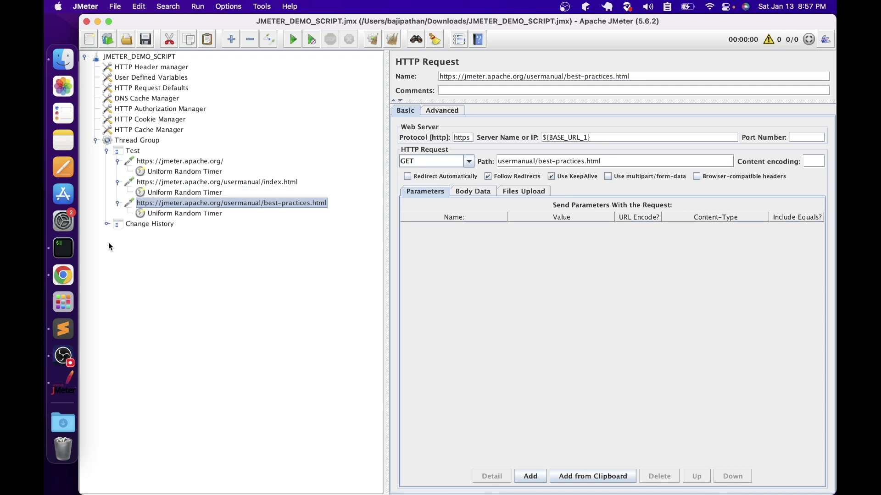
left_click(112, 225)
left_click(109, 225)
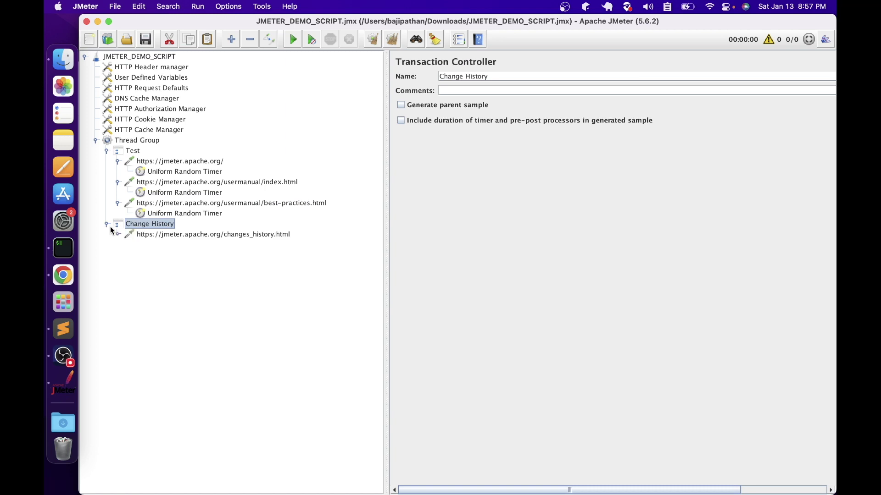
left_click(166, 234)
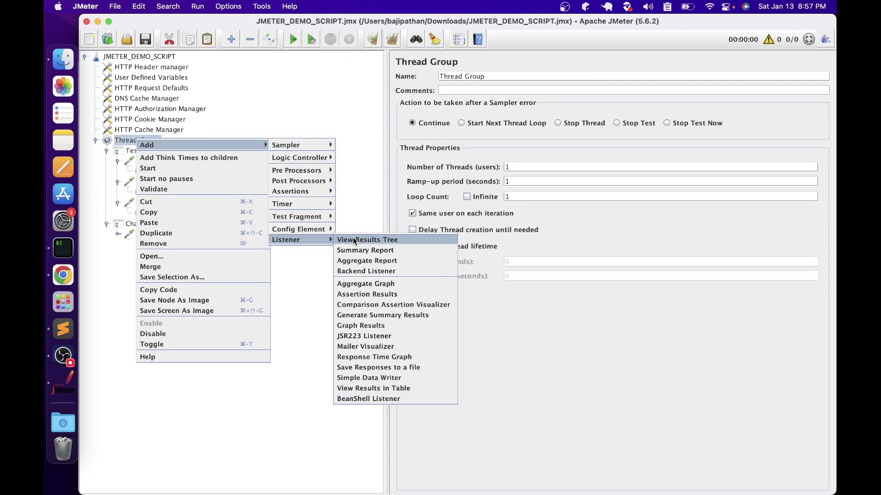
Step: Add a View Results Tree listener to the Thread Group, and run the test to view the jmeter.apache.org home page's sampler result
left_click(354, 241)
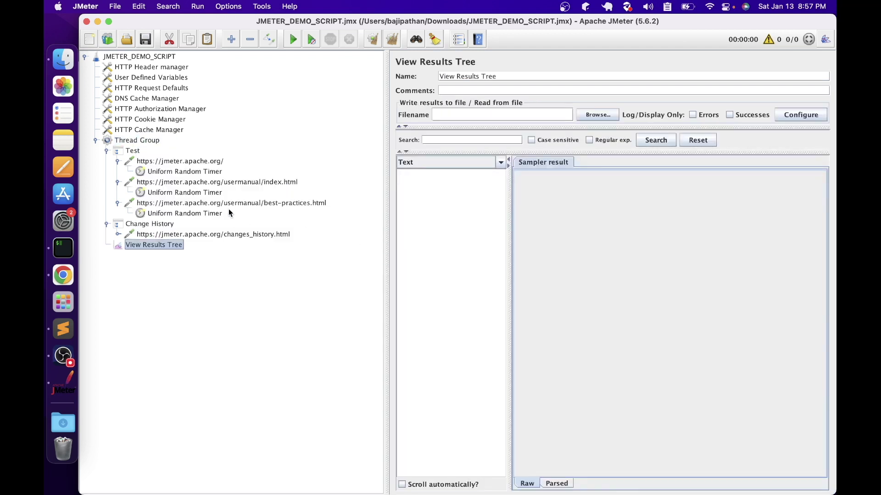
left_click(294, 41)
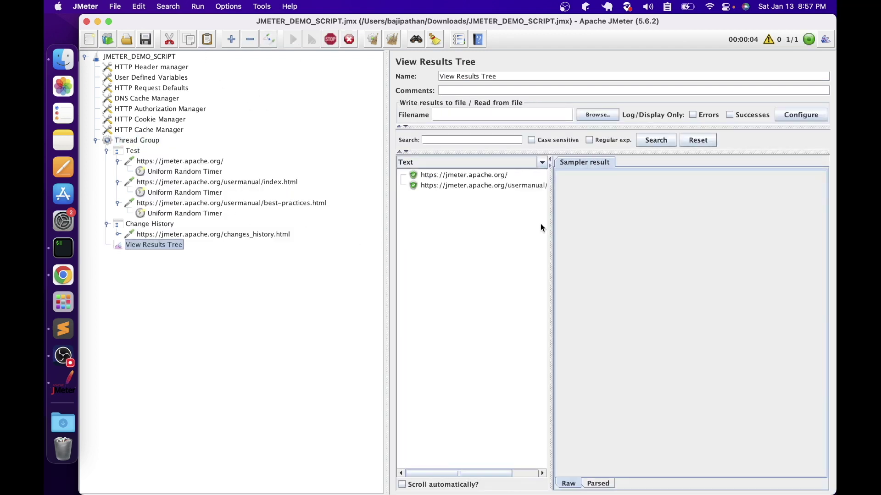
left_click(462, 177)
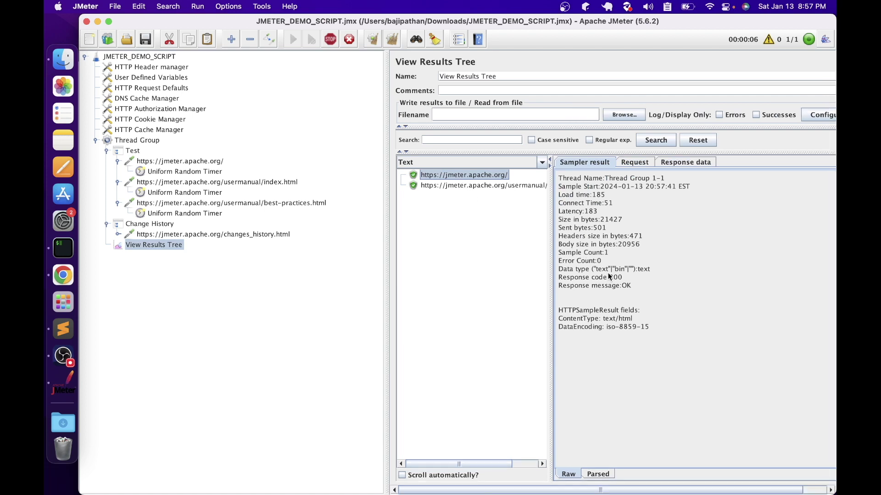
left_click_drag(592, 254, 565, 255)
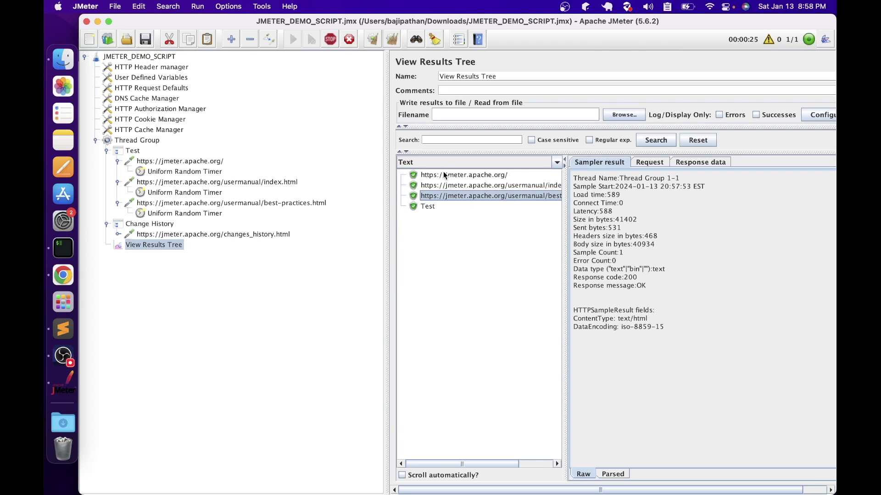
Step: Check the Uniform Random Timer under the changes_history.html request and view that request's sampler result in View Results Tree
left_click(158, 236)
left_click(119, 236)
left_click(159, 243)
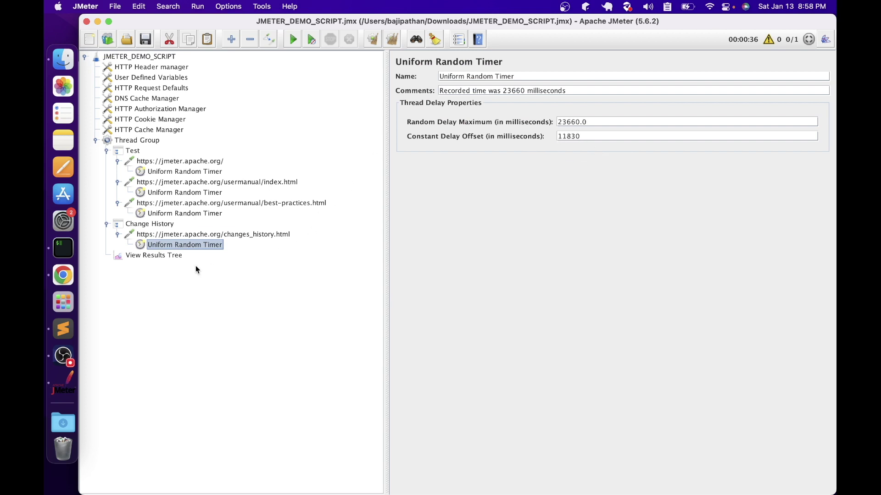
key("Down")
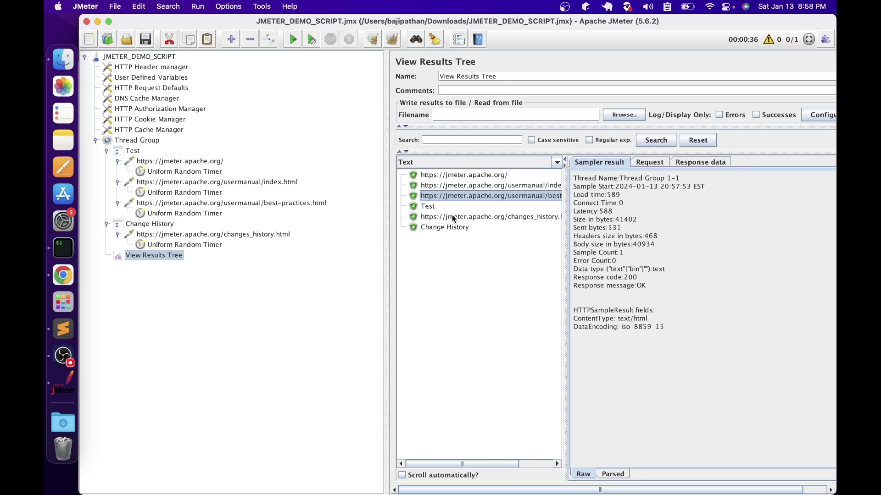
left_click(449, 217)
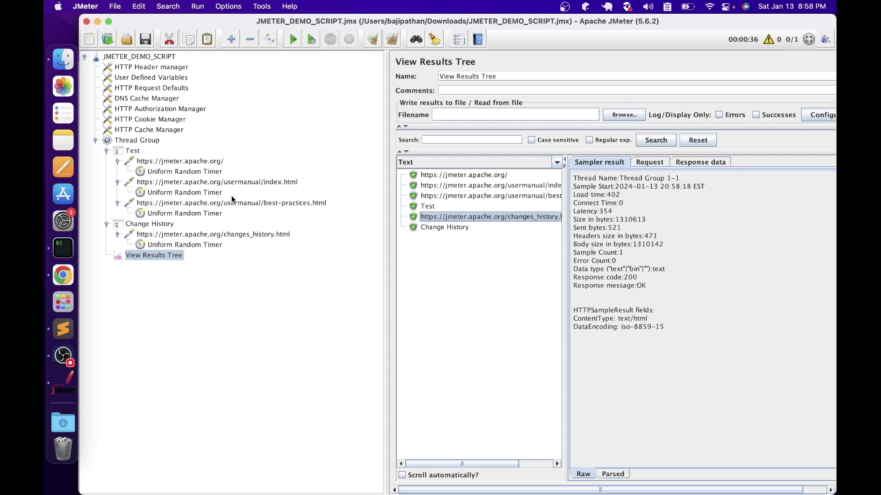